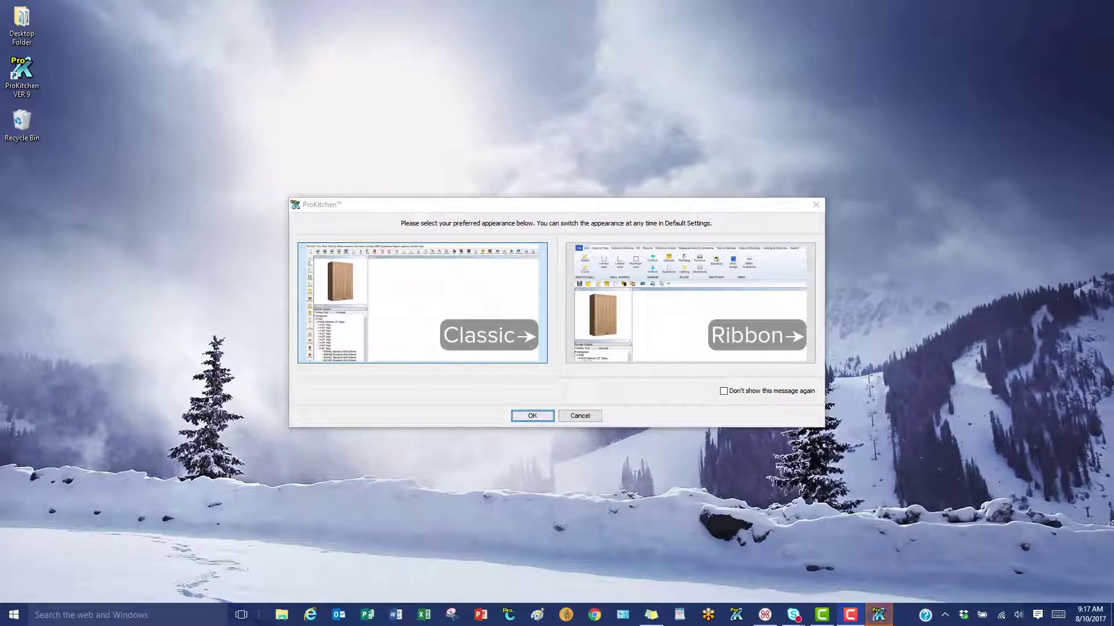
- Pick the Classic interface appearance and confirm it to start ProKitchen
{"action": "left_click", "coordinate": [386, 308]}
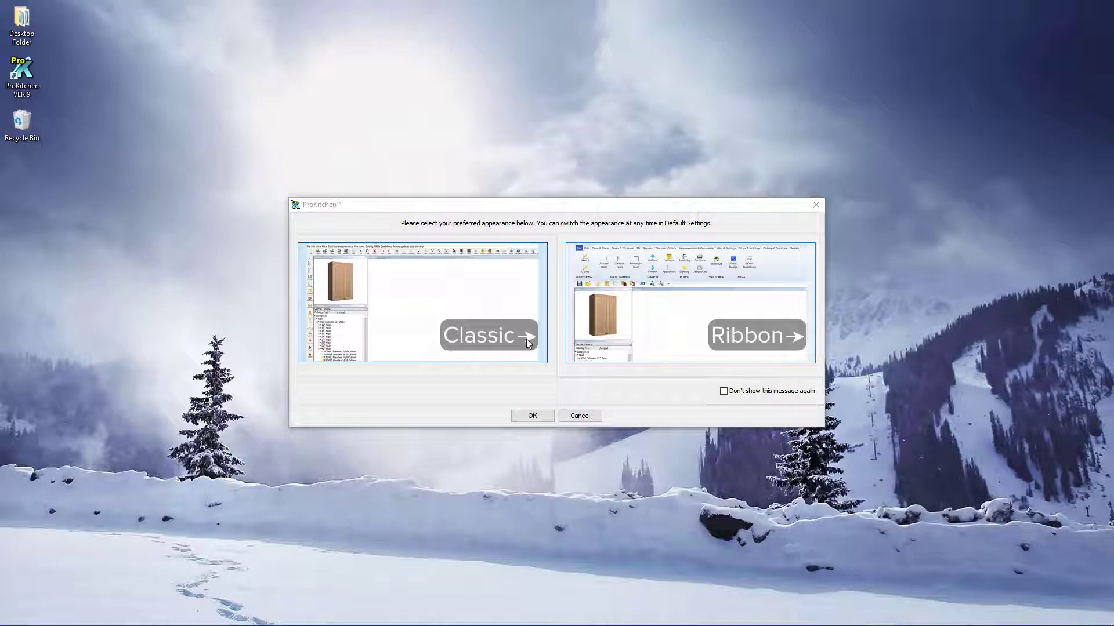
{"action": "left_click", "coordinate": [532, 417]}
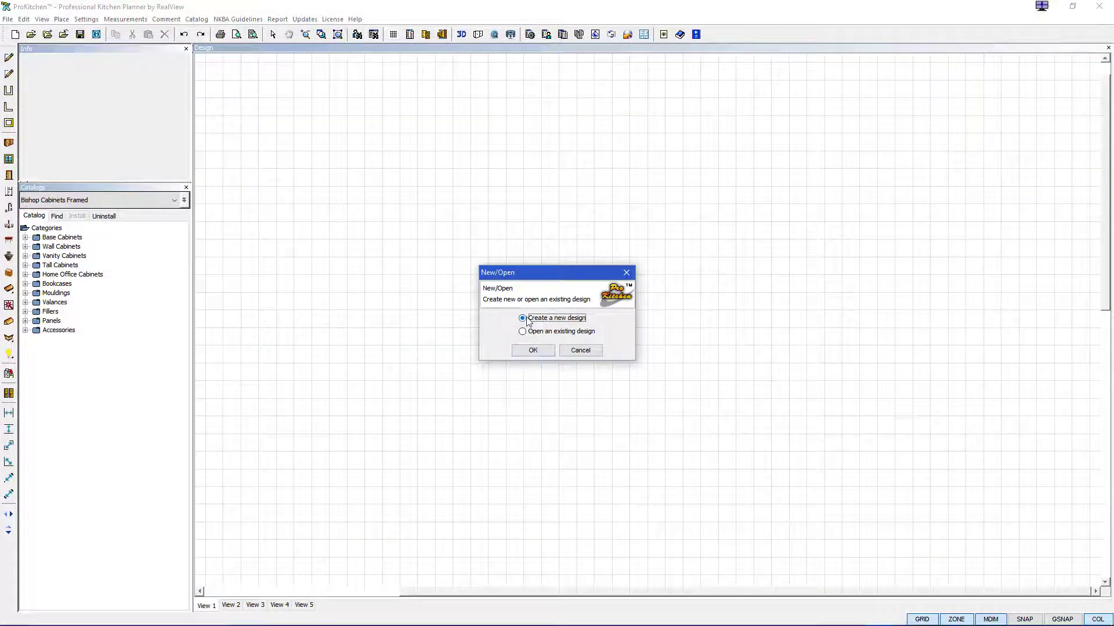
- Start a new design and name its file 'ProKitchen_in_10 Classic' in the PK Designs folder
{"action": "left_click", "coordinate": [532, 351]}
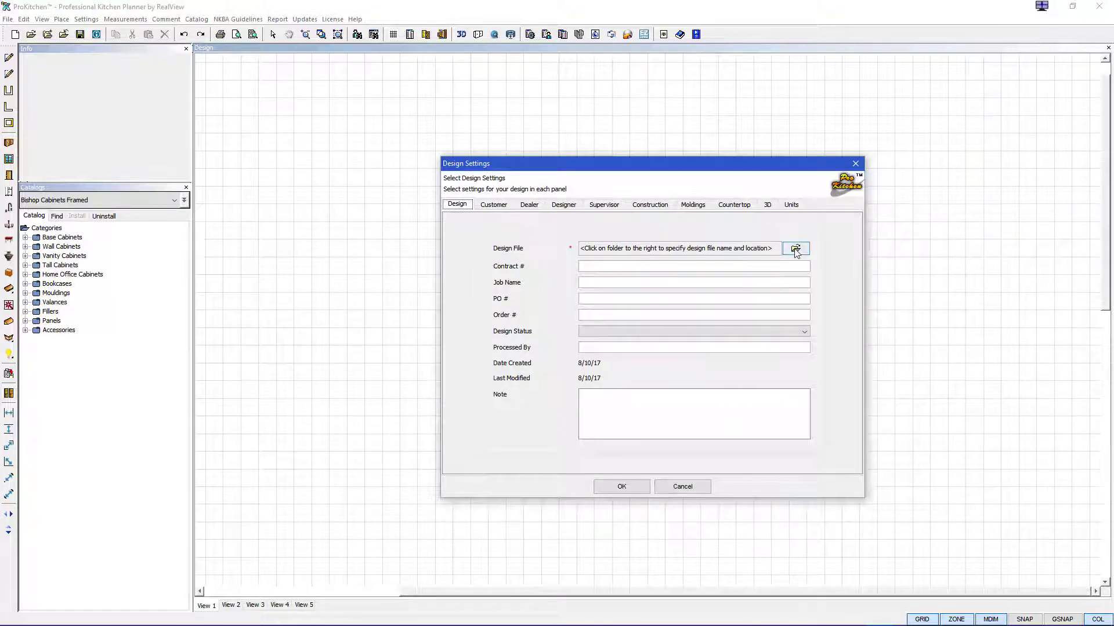
{"action": "left_click", "coordinate": [797, 249]}
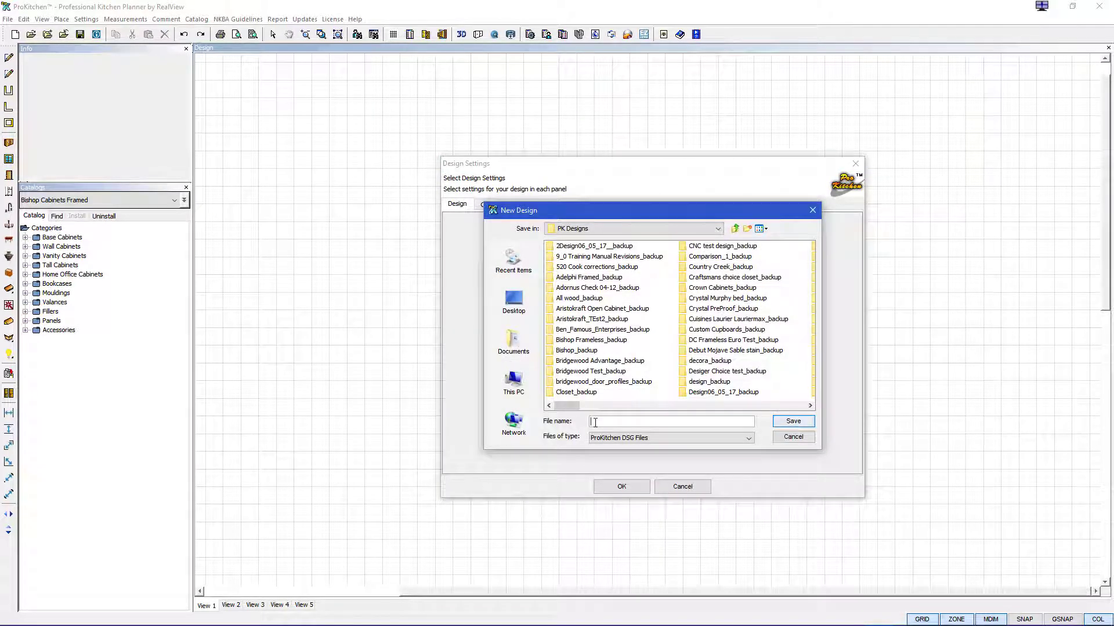
{"action": "type", "text": "ProKitchen_in_10 Classic"}
- Save the new design file as ProKitchen_in_10 Classic
{"action": "left_click", "coordinate": [793, 421]}
{"action": "left_click", "coordinate": [494, 206]}
{"action": "left_click", "coordinate": [529, 206]}
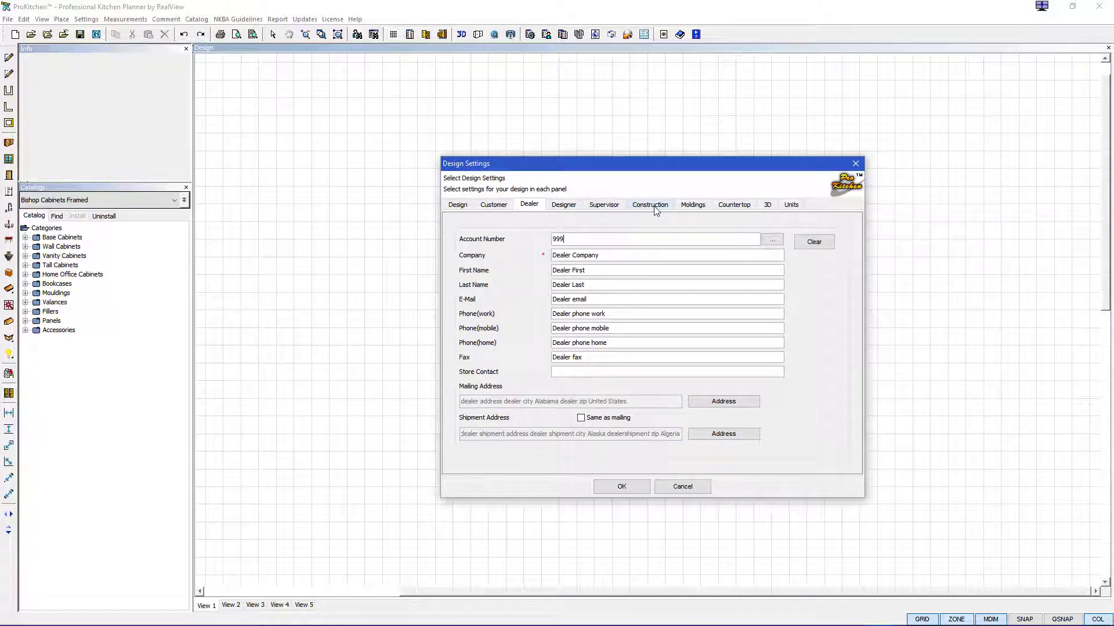
{"action": "left_click", "coordinate": [693, 205]}
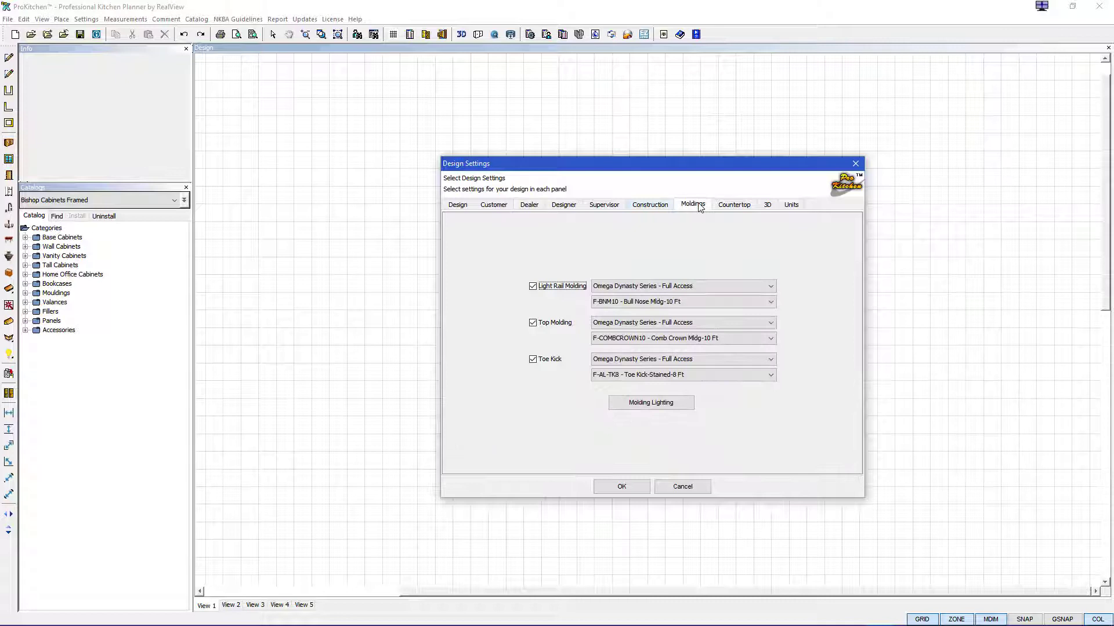
- Set the light rail molding to Sollid Cabinetry LB8 - Light Baffle Rail
{"action": "left_click", "coordinate": [771, 288]}
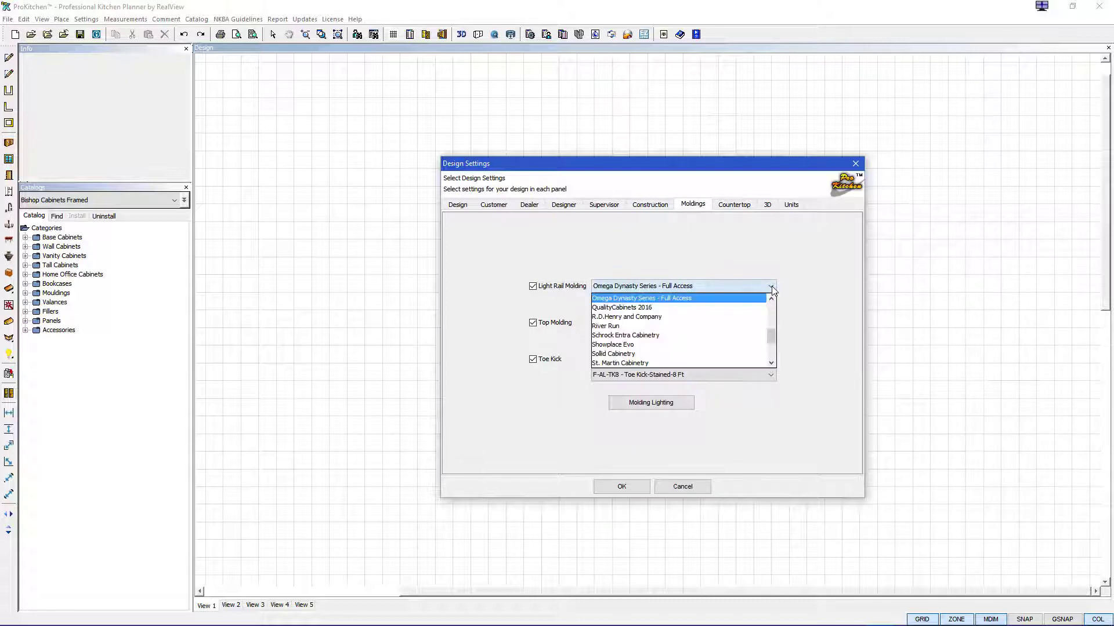
{"action": "left_click", "coordinate": [613, 354]}
{"action": "left_click", "coordinate": [664, 301]}
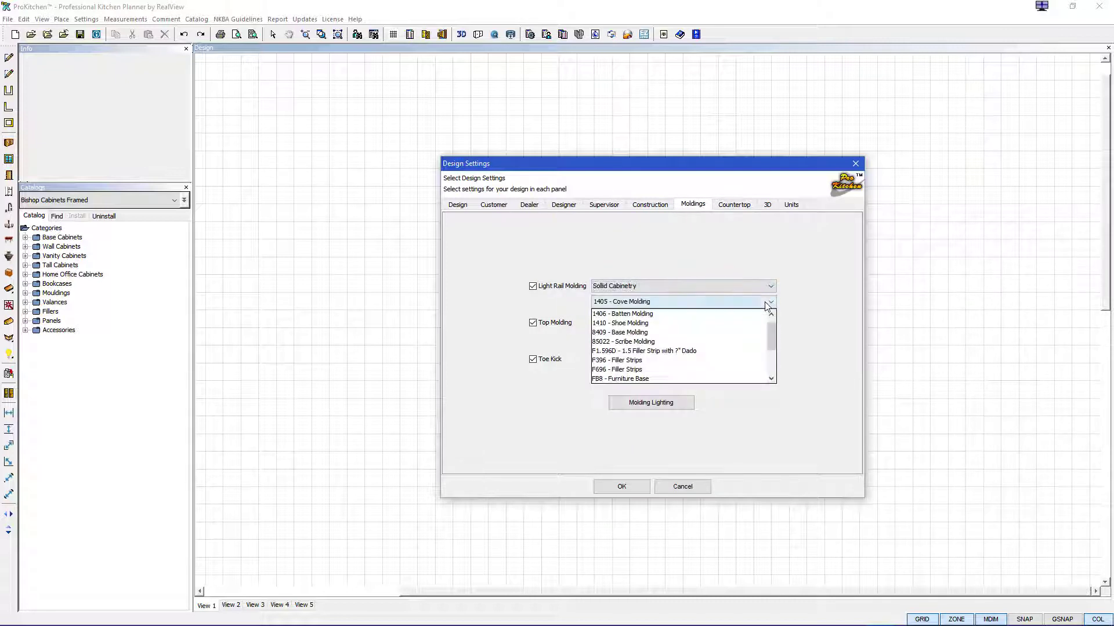
{"action": "left_click", "coordinate": [640, 374]}
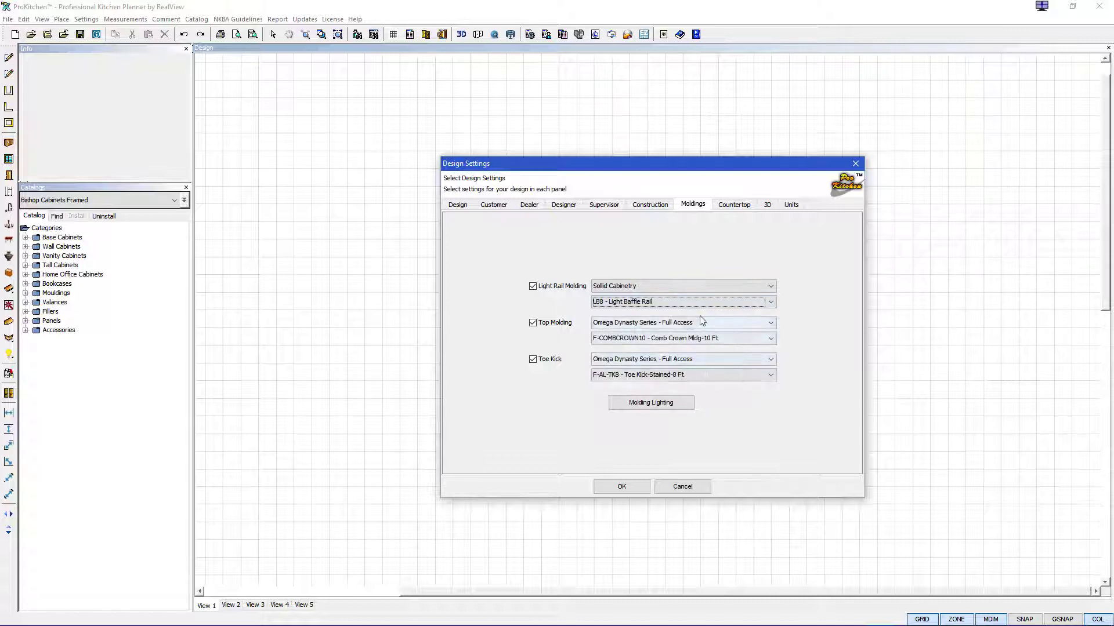
- Set the top molding to Sollid Cabinetry 1307 - Windsor Crown Molding
{"action": "left_click", "coordinate": [769, 324]}
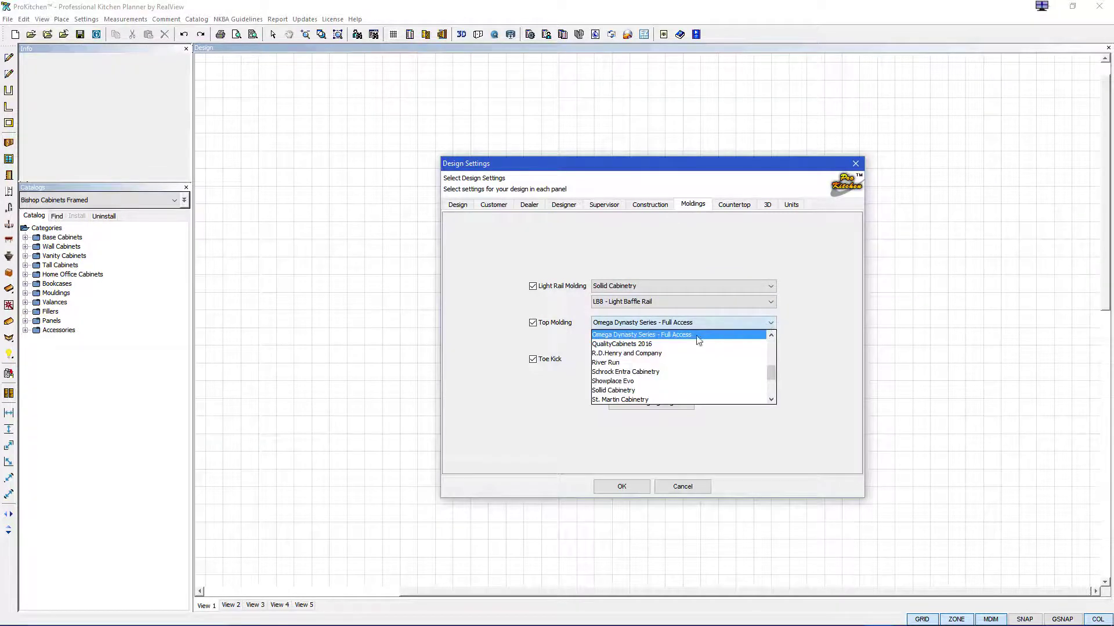
{"action": "left_click", "coordinate": [614, 391]}
{"action": "left_click", "coordinate": [770, 339]}
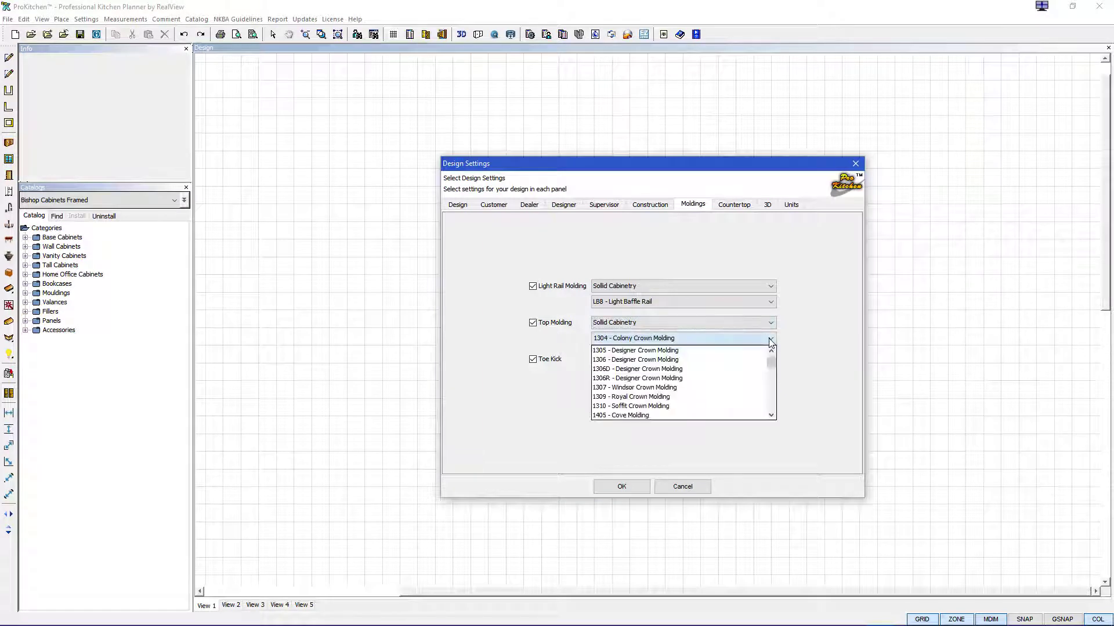
{"action": "left_click", "coordinate": [659, 388]}
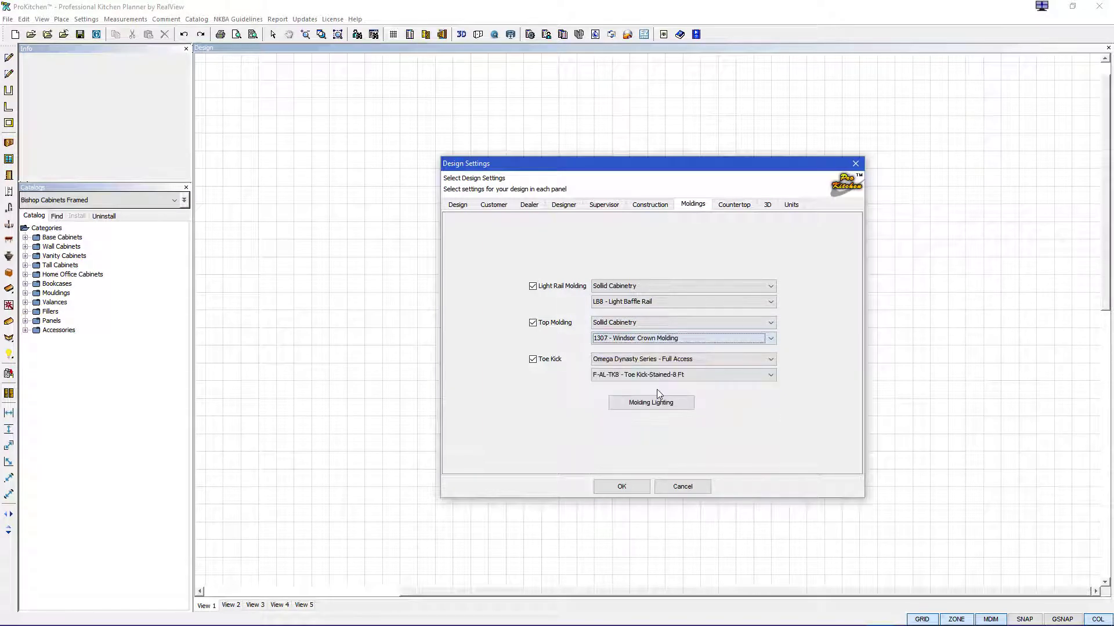
- Set the toe kick to Sollid Cabinetry TB8.25 - Matching Toe Kick 8'
{"action": "left_click", "coordinate": [767, 360]}
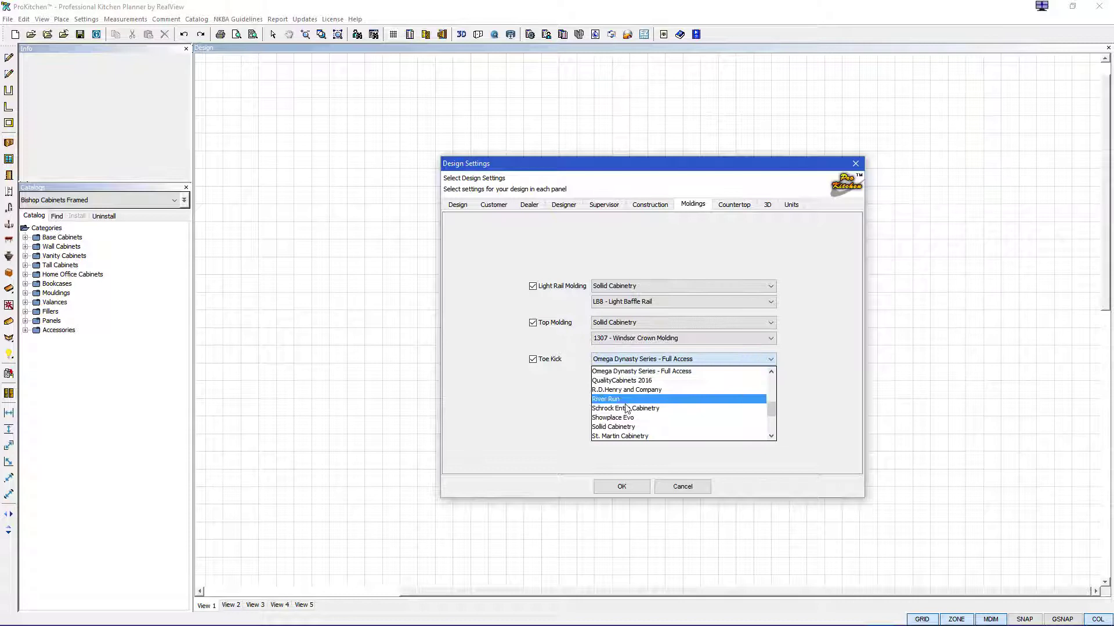
{"action": "left_click", "coordinate": [647, 427]}
{"action": "left_click", "coordinate": [644, 375]}
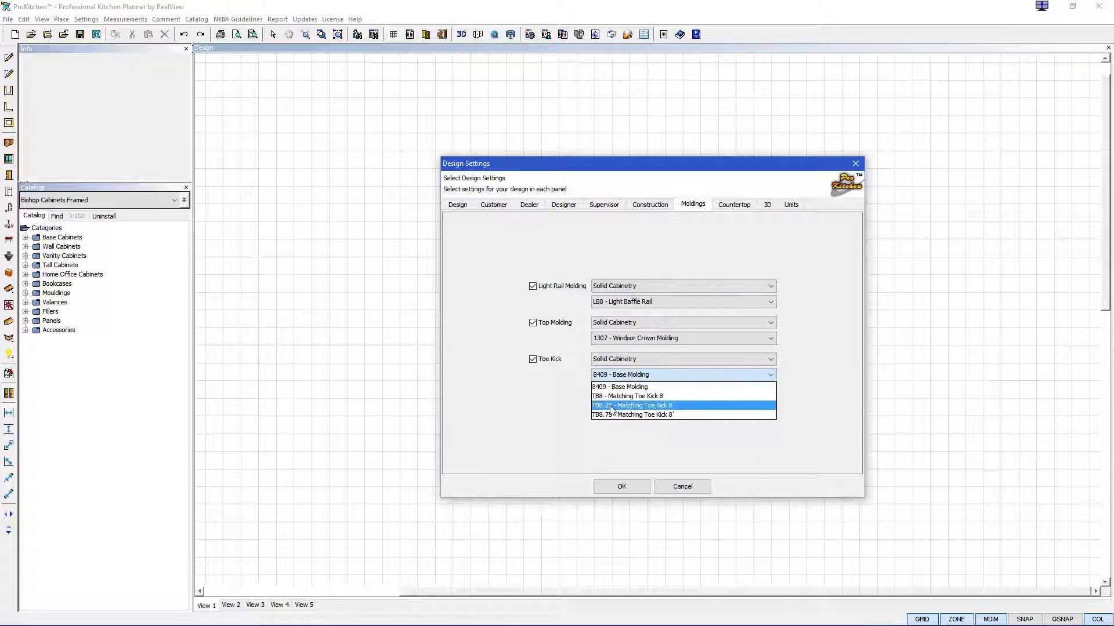
{"action": "left_click", "coordinate": [643, 406]}
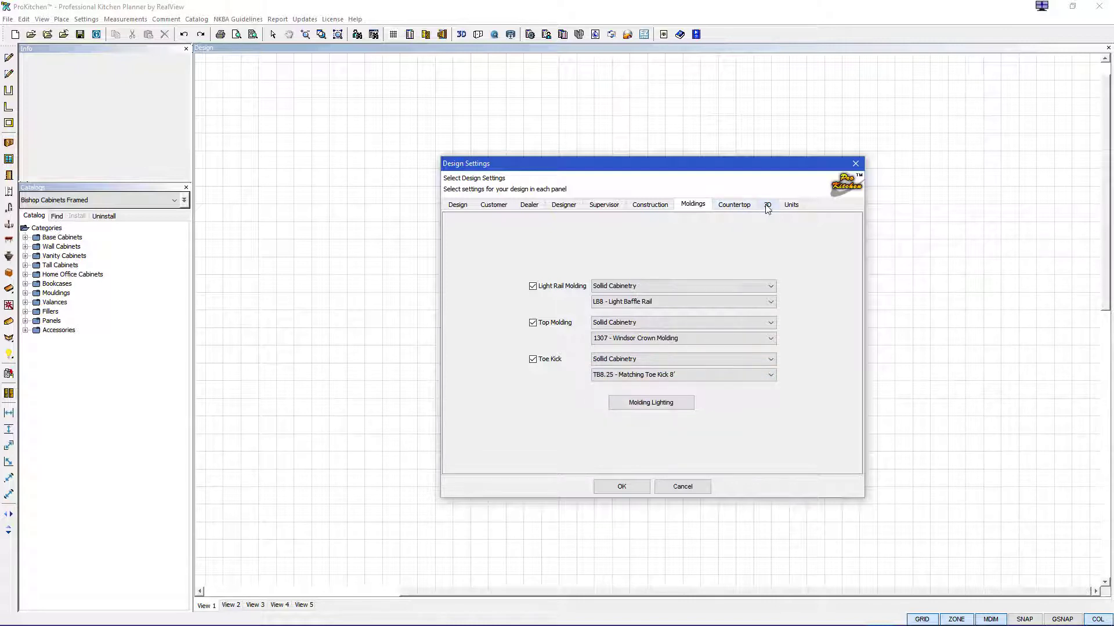
- Choose Granite #022 as the countertop material and close Design Settings
{"action": "left_click", "coordinate": [766, 205]}
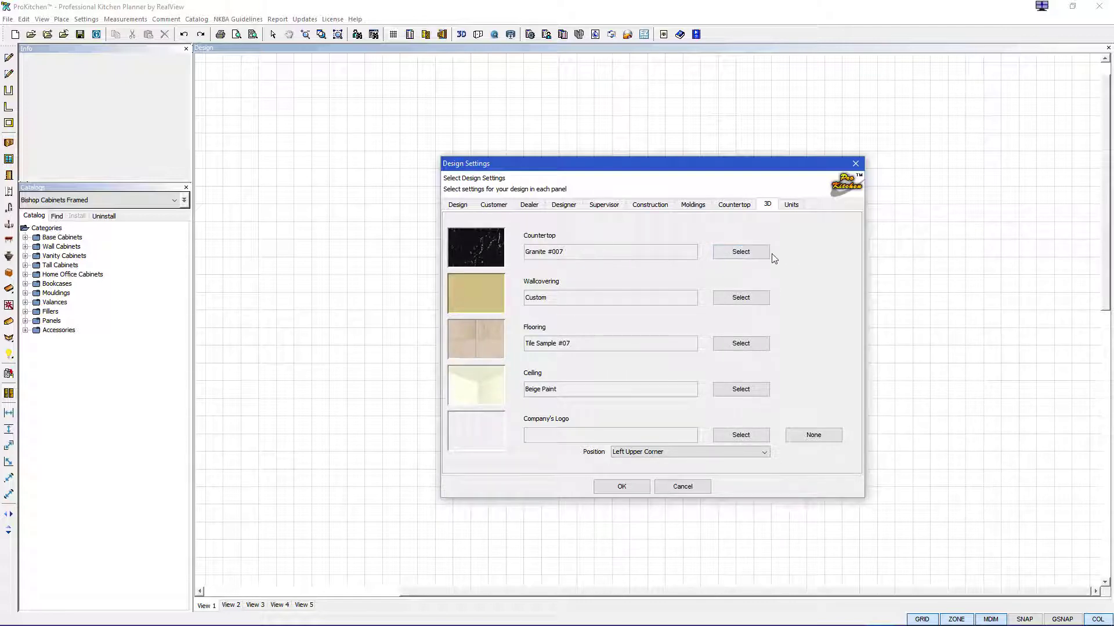
{"action": "left_click", "coordinate": [742, 252]}
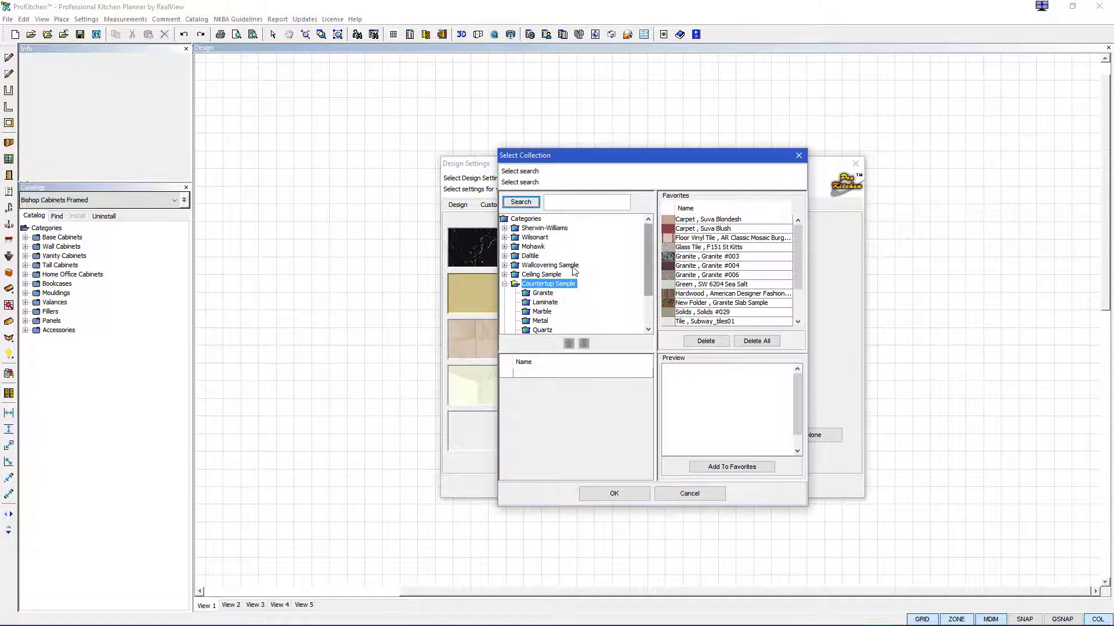
{"action": "left_click", "coordinate": [541, 294]}
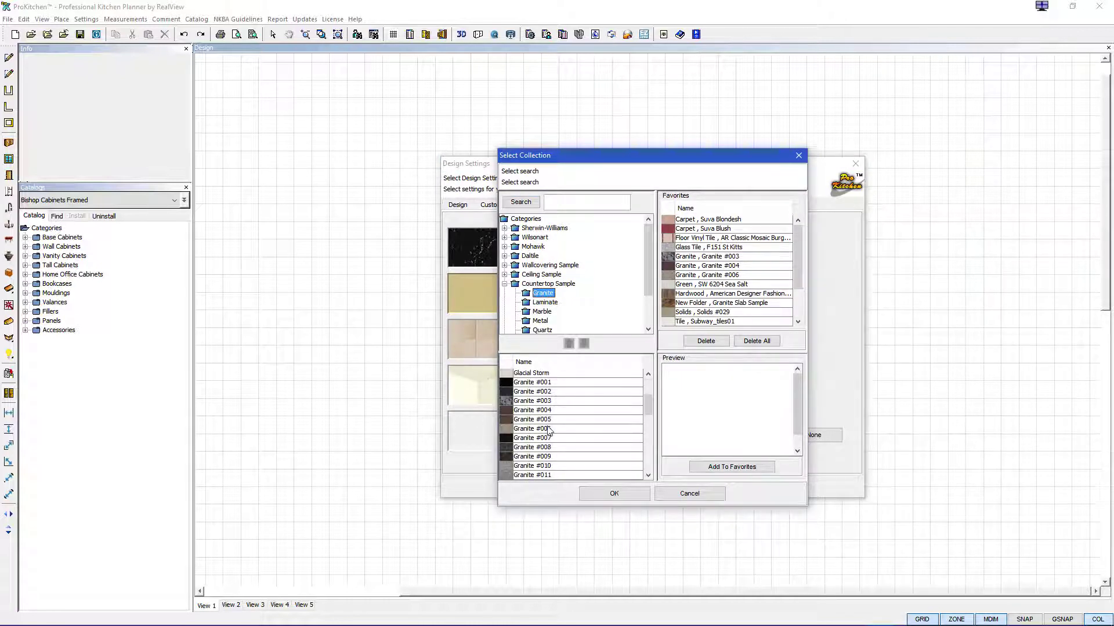
{"action": "scroll", "coordinate": [549, 430], "scroll_direction": "down", "scroll_amount": 4}
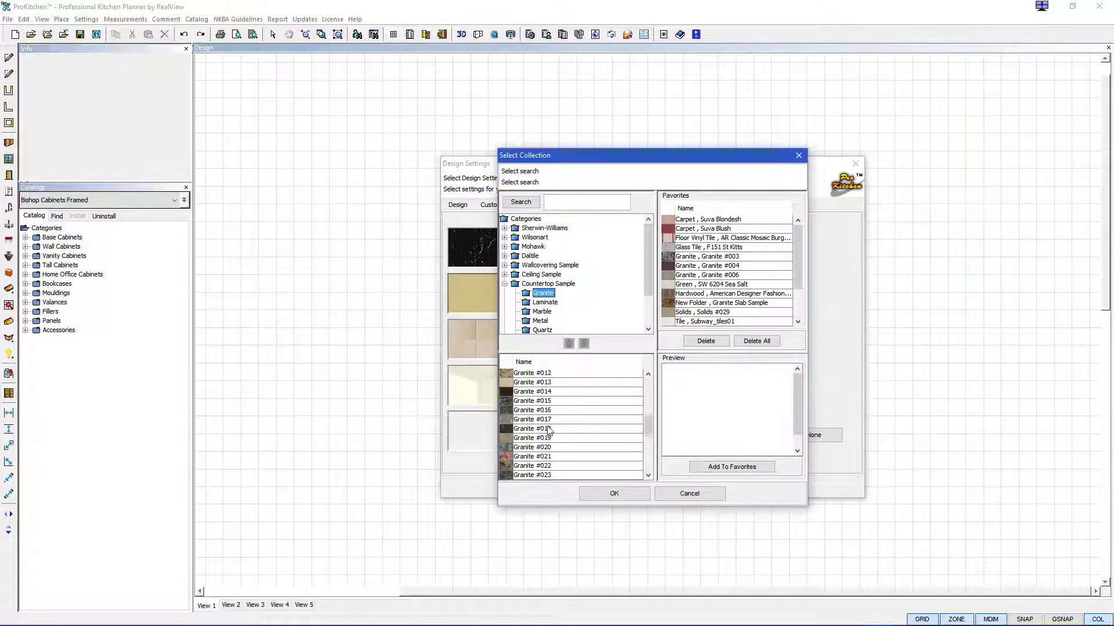
{"action": "left_click", "coordinate": [533, 465]}
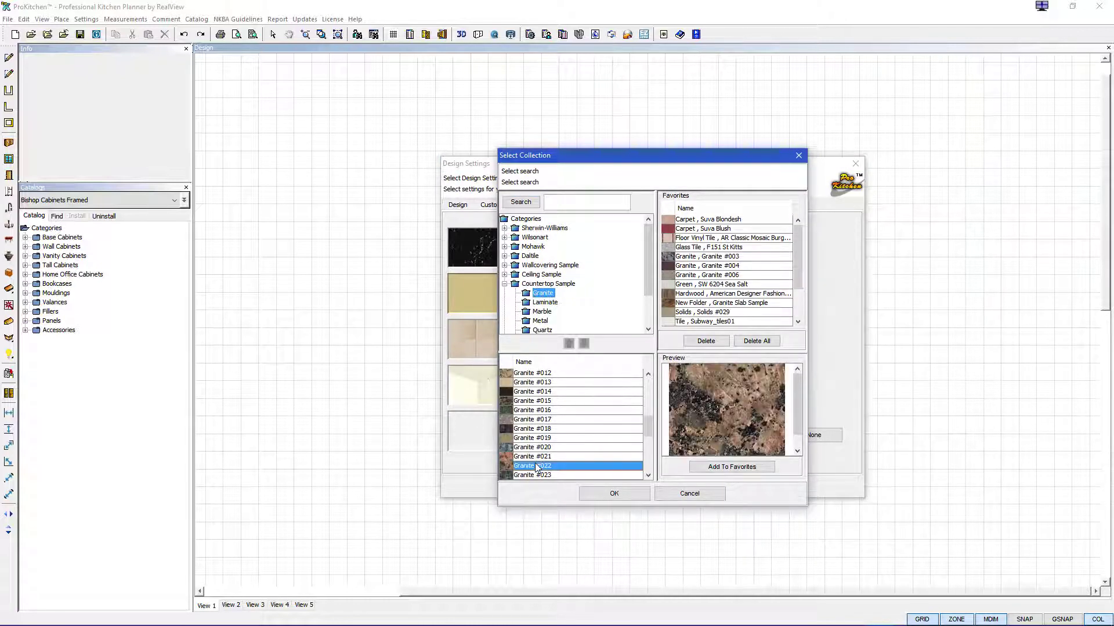
{"action": "left_click", "coordinate": [636, 494]}
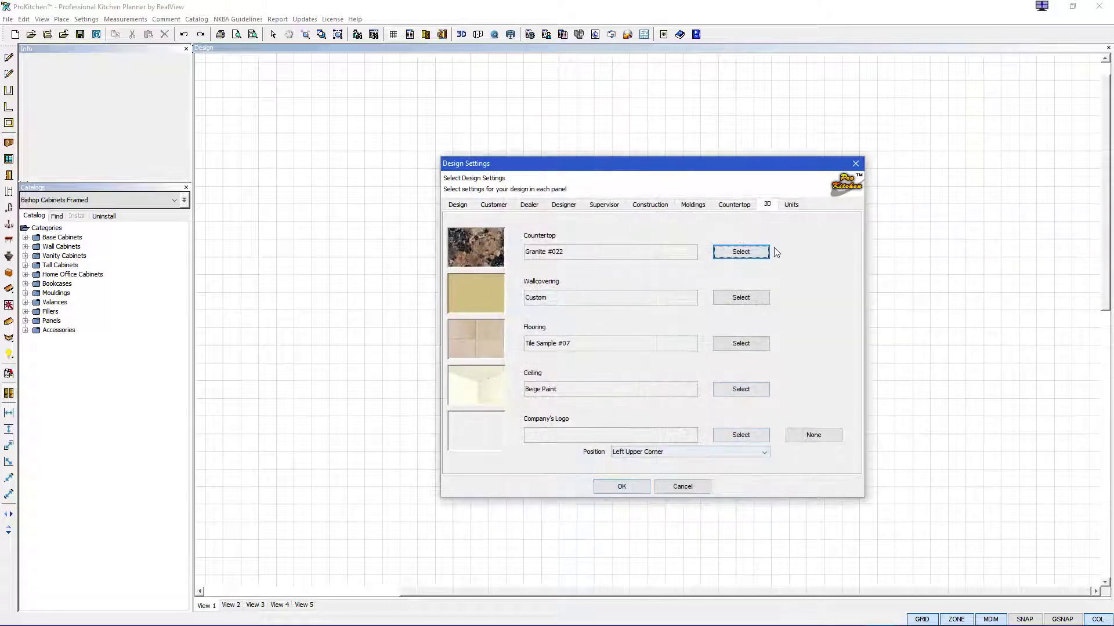
{"action": "left_click", "coordinate": [618, 487]}
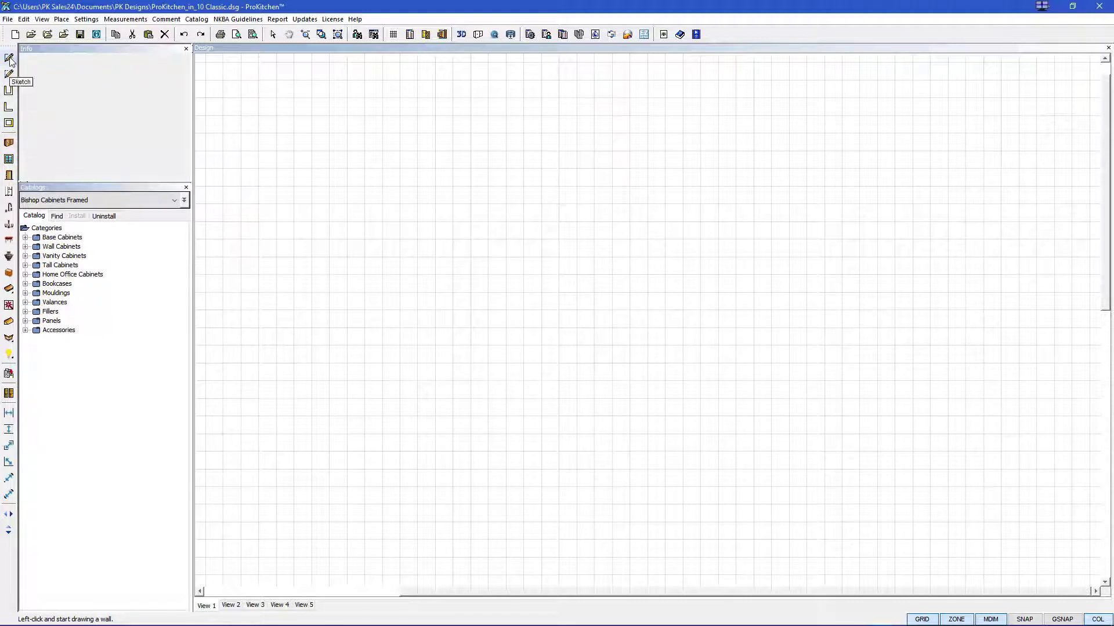
- Draw a 148-inch wall upward and a 124-inch wall running right from its top
{"action": "left_click", "coordinate": [454, 560]}
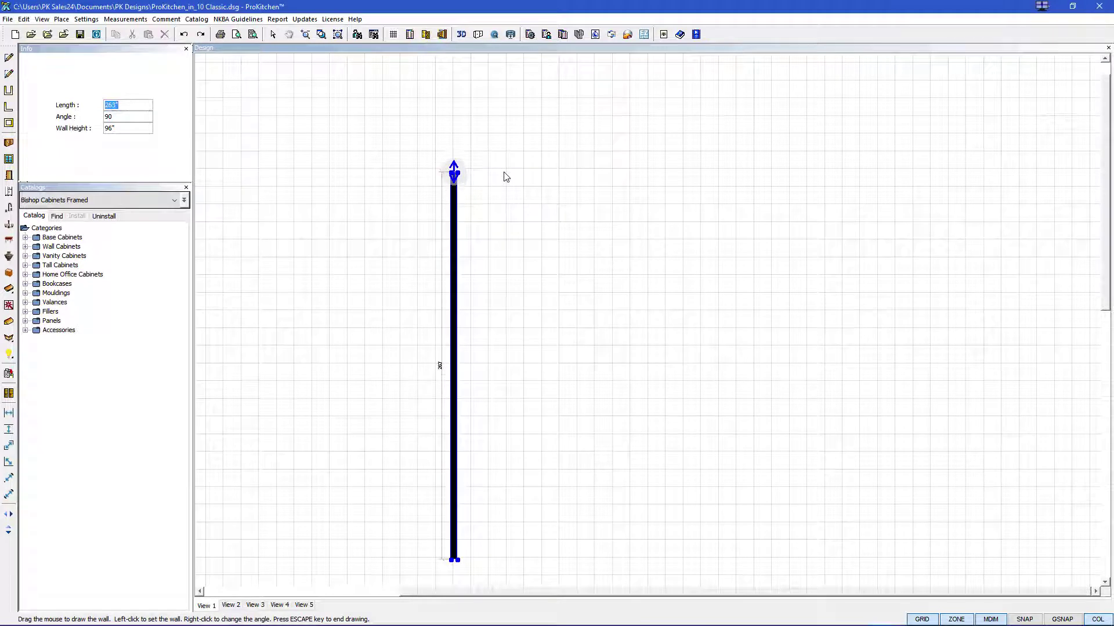
{"action": "type", "text": "148"}
{"action": "key", "text": "Return"}
{"action": "type", "text": "1"}
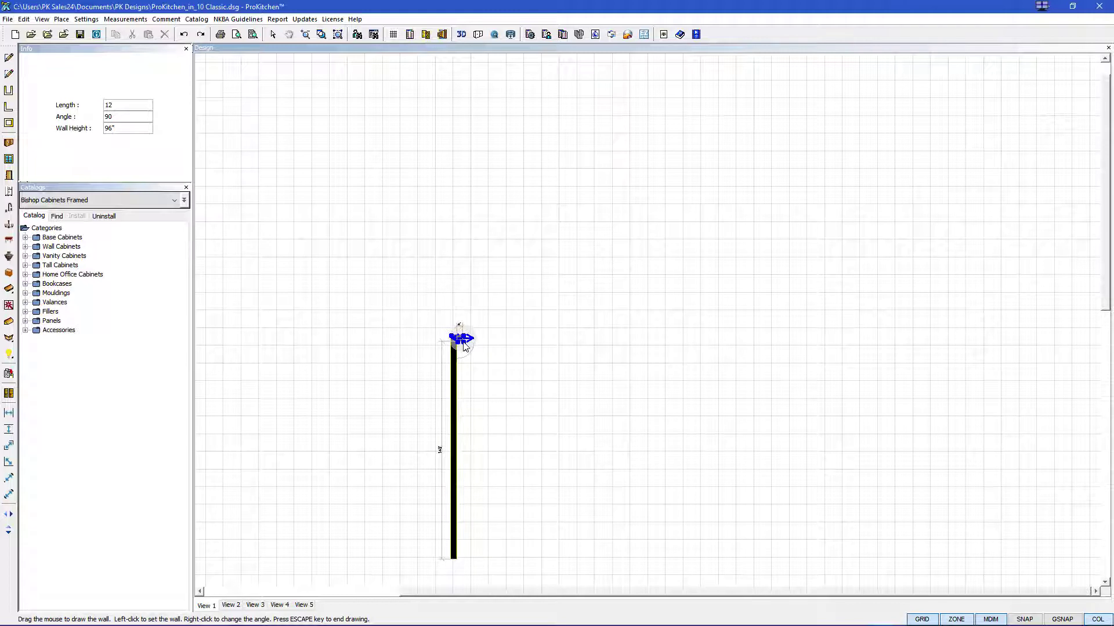
{"action": "key", "text": "Return"}
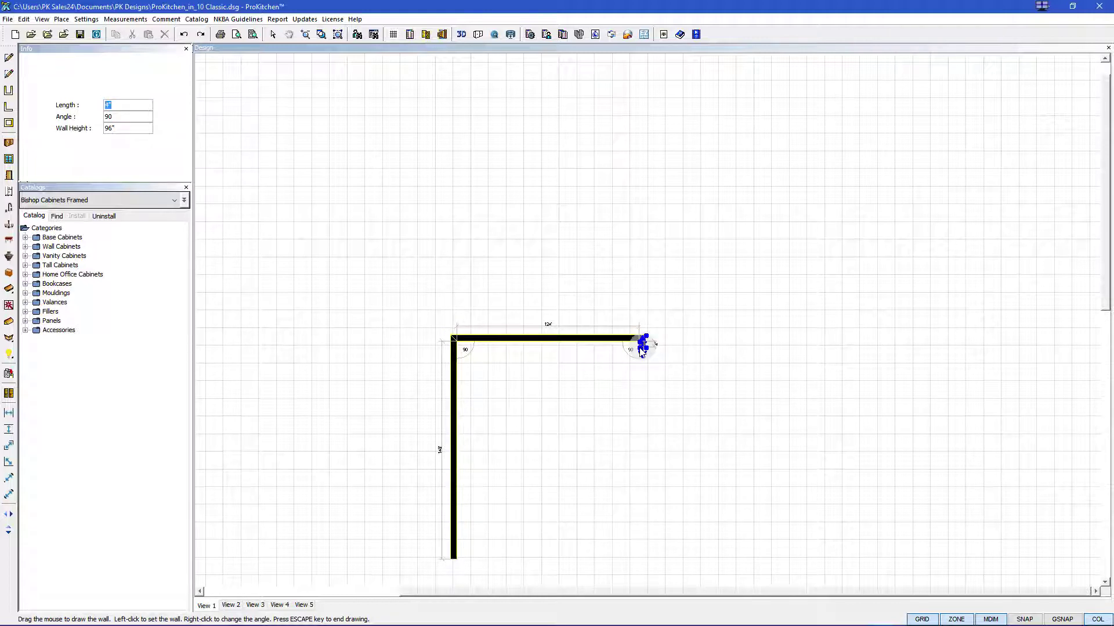
{"action": "key", "text": "Escape"}
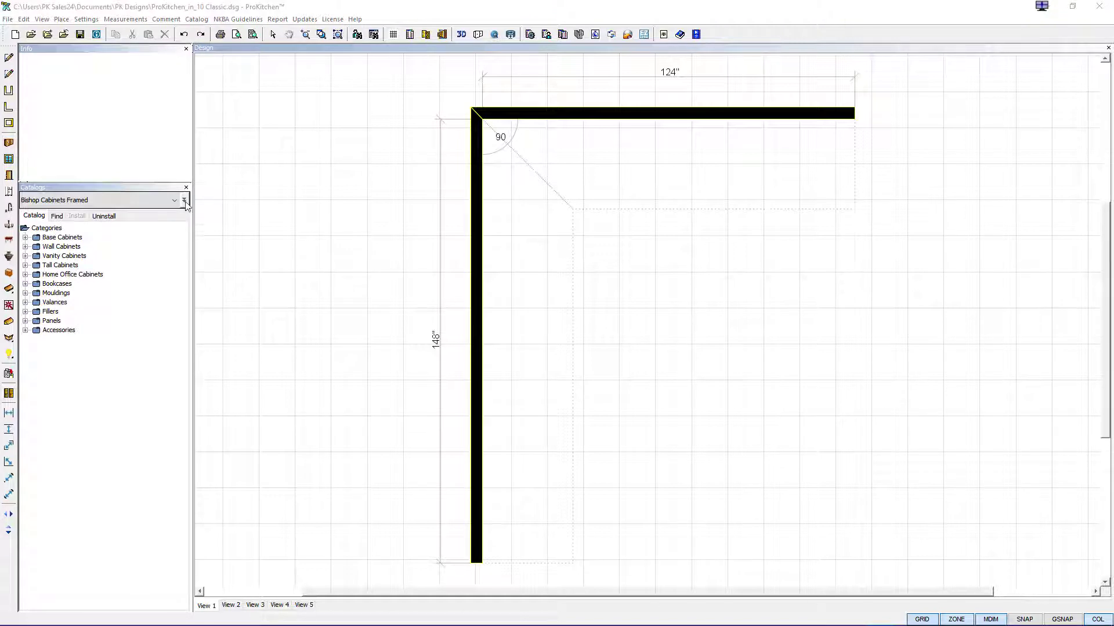
- Switch to the Solid Cabinetry catalog and place the BLS36-W-L lazy susan in the corner
{"action": "left_click", "coordinate": [163, 202]}
{"action": "left_click", "coordinate": [58, 261]}
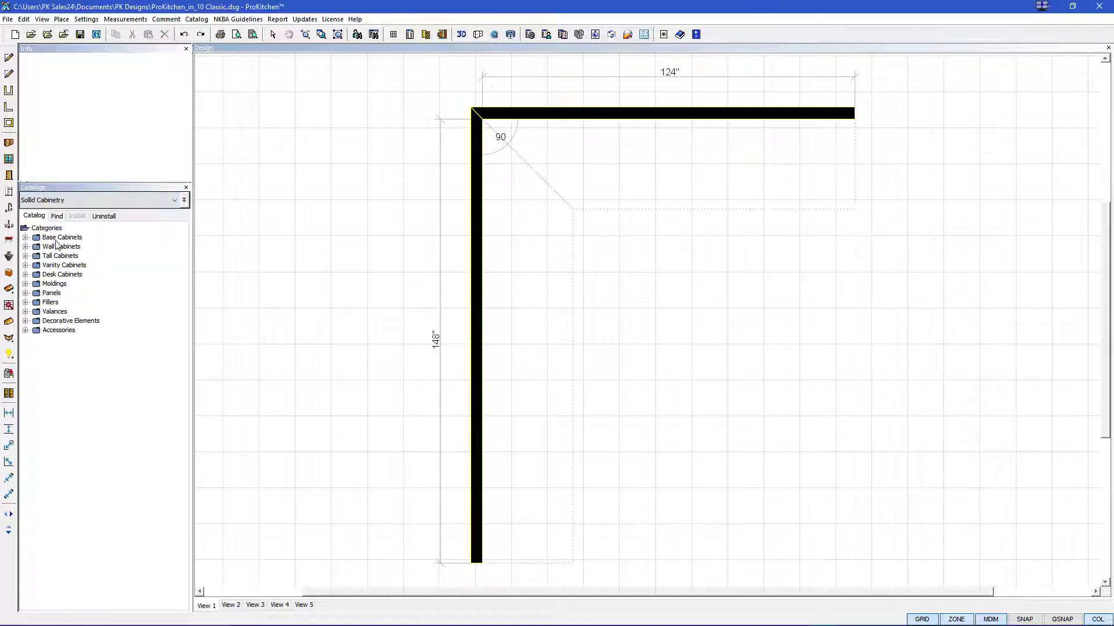
{"action": "left_click", "coordinate": [25, 238]}
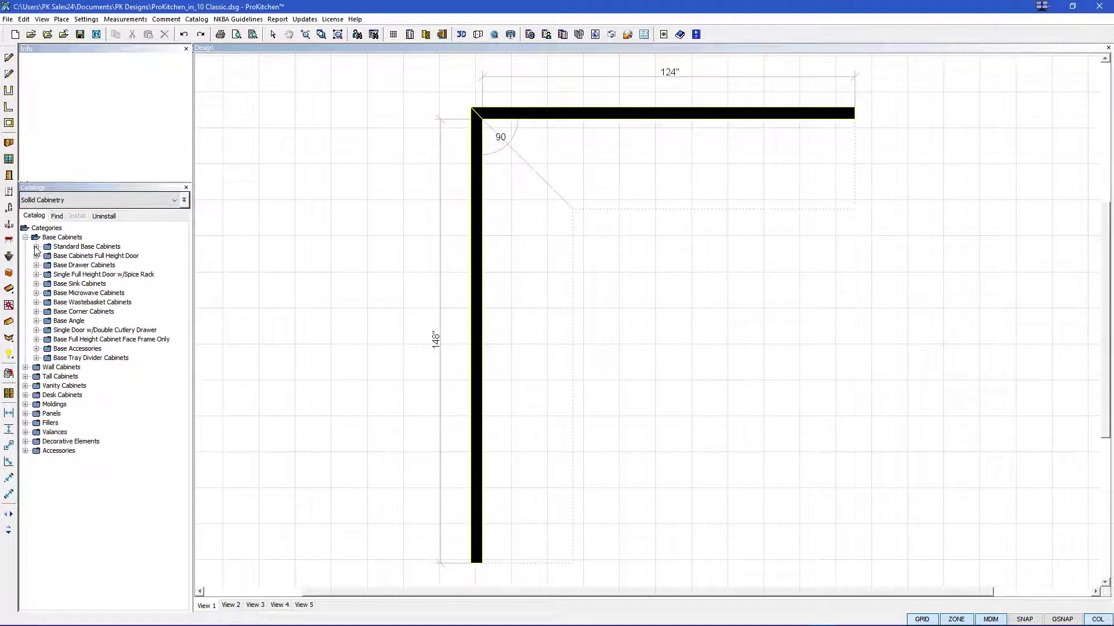
{"action": "left_click", "coordinate": [37, 312]}
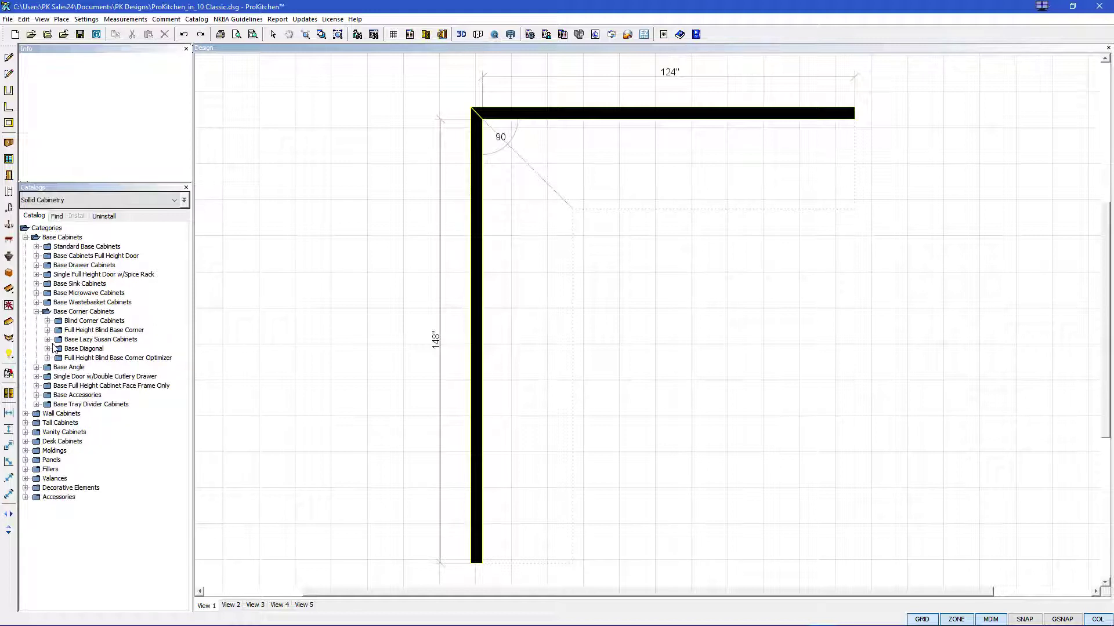
{"action": "left_click", "coordinate": [48, 340]}
{"action": "left_click_drag", "start_coordinate": [114, 484], "coordinate": [552, 169]}
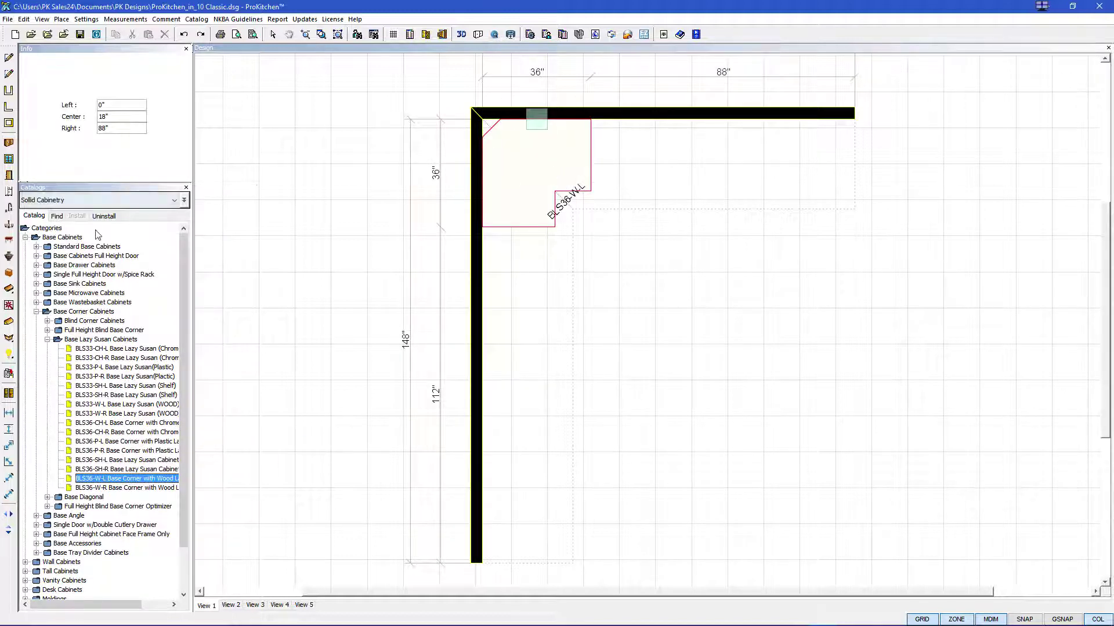
- Place B12-L beside the corner unit and B12-R at the top wall's right end
{"action": "left_click", "coordinate": [48, 340]}
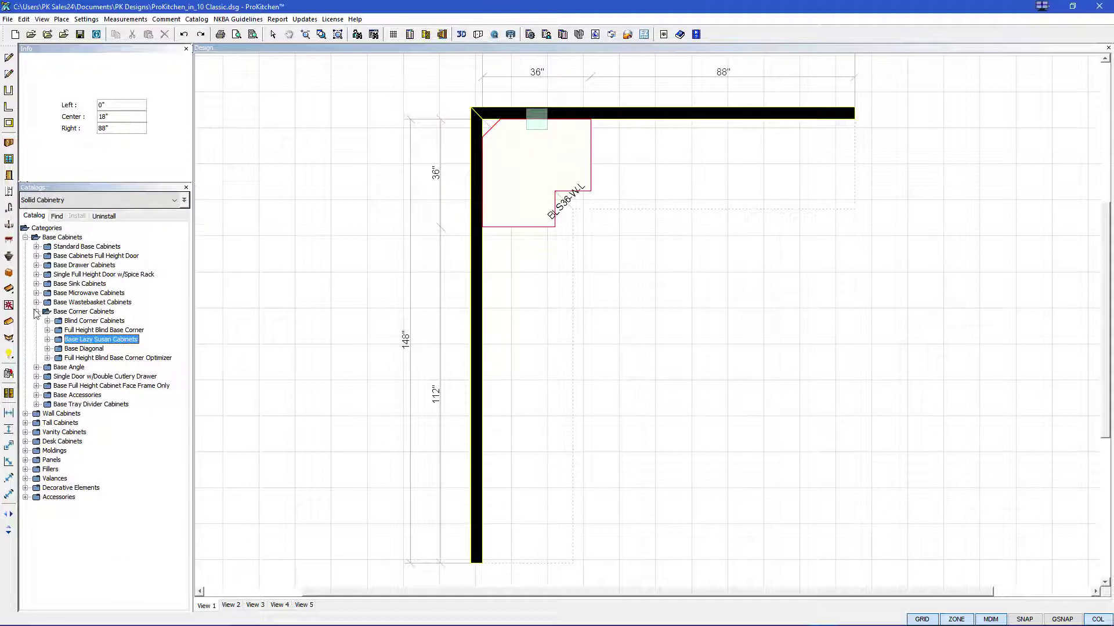
{"action": "left_click", "coordinate": [36, 312]}
{"action": "left_click", "coordinate": [36, 246]}
{"action": "left_click_drag", "start_coordinate": [99, 256], "coordinate": [608, 160]}
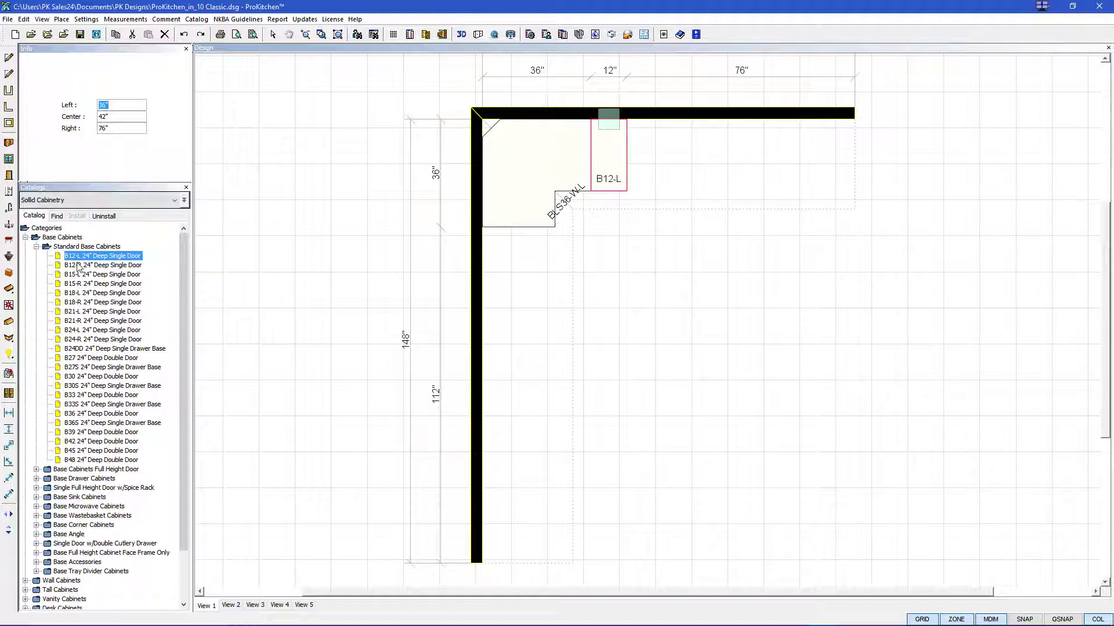
{"action": "left_click_drag", "start_coordinate": [81, 265], "coordinate": [817, 155]}
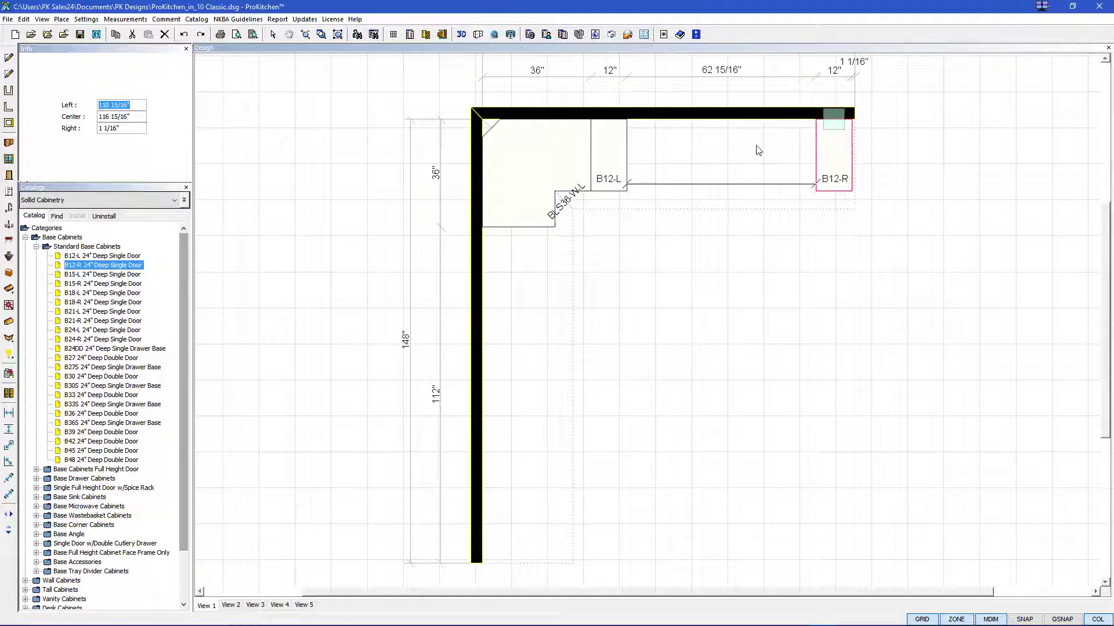
- Add B33S on the left wall, B15-R below the corner, and an SB36 sink base
{"action": "left_click", "coordinate": [36, 246]}
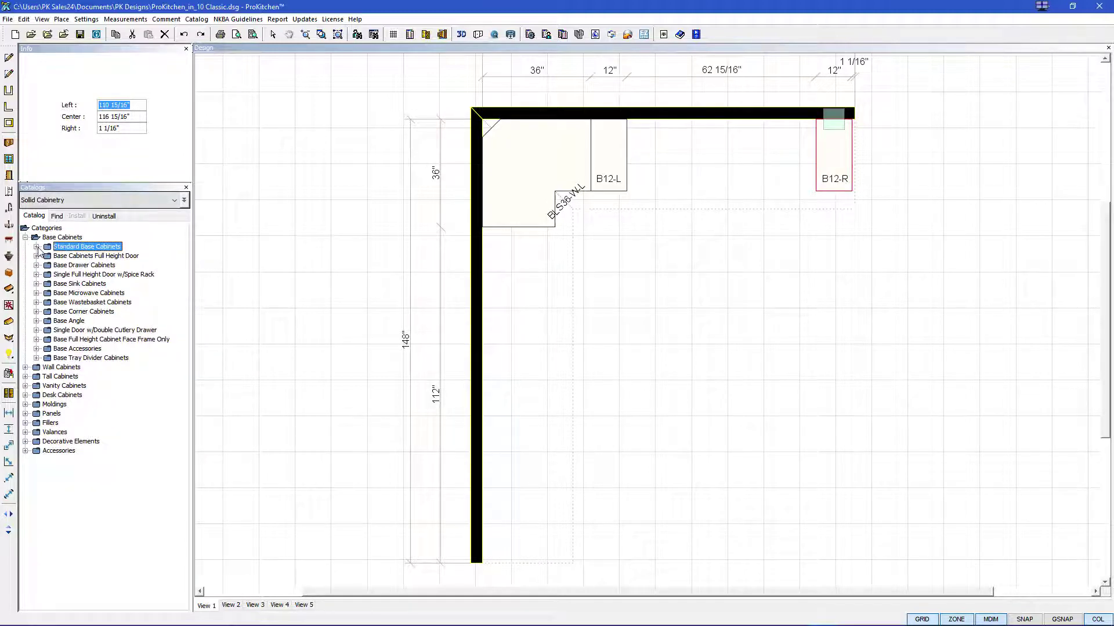
{"action": "left_click", "coordinate": [36, 247]}
{"action": "left_click_drag", "start_coordinate": [87, 404], "coordinate": [541, 476]}
{"action": "left_click_drag", "start_coordinate": [65, 286], "coordinate": [198, 289]}
{"action": "left_click_drag", "start_coordinate": [477, 248], "coordinate": [517, 238]}
{"action": "left_click", "coordinate": [36, 246]}
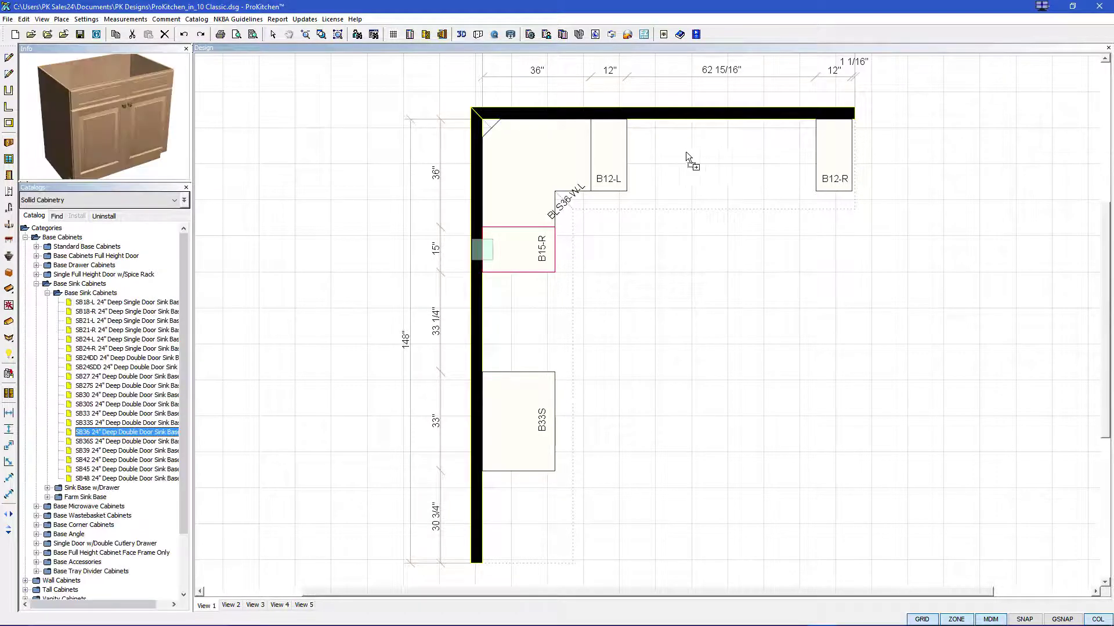
{"action": "mouse_move", "coordinate": [686, 151]}
{"action": "left_mouse_down"}
{"action": "mouse_move", "coordinate": [732, 153]}
{"action": "mouse_move", "coordinate": [681, 154]}
{"action": "left_mouse_up"}
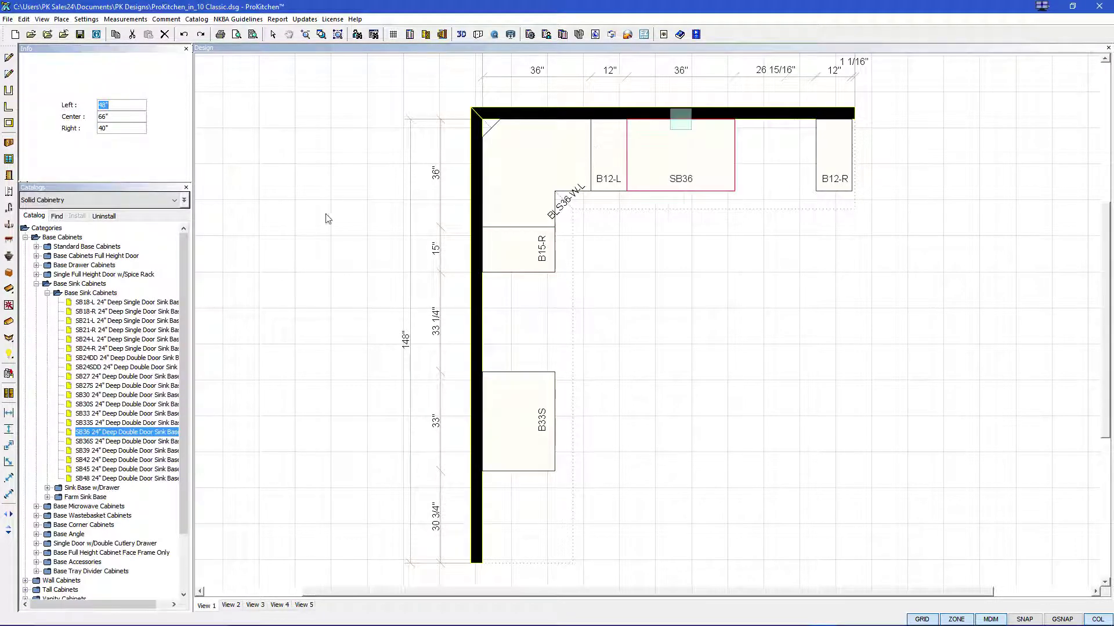
{"action": "left_click", "coordinate": [9, 194]}
- Place a DHW-2-S stainless dishwasher right of the SB36 sink base
{"action": "left_click", "coordinate": [505, 251]}
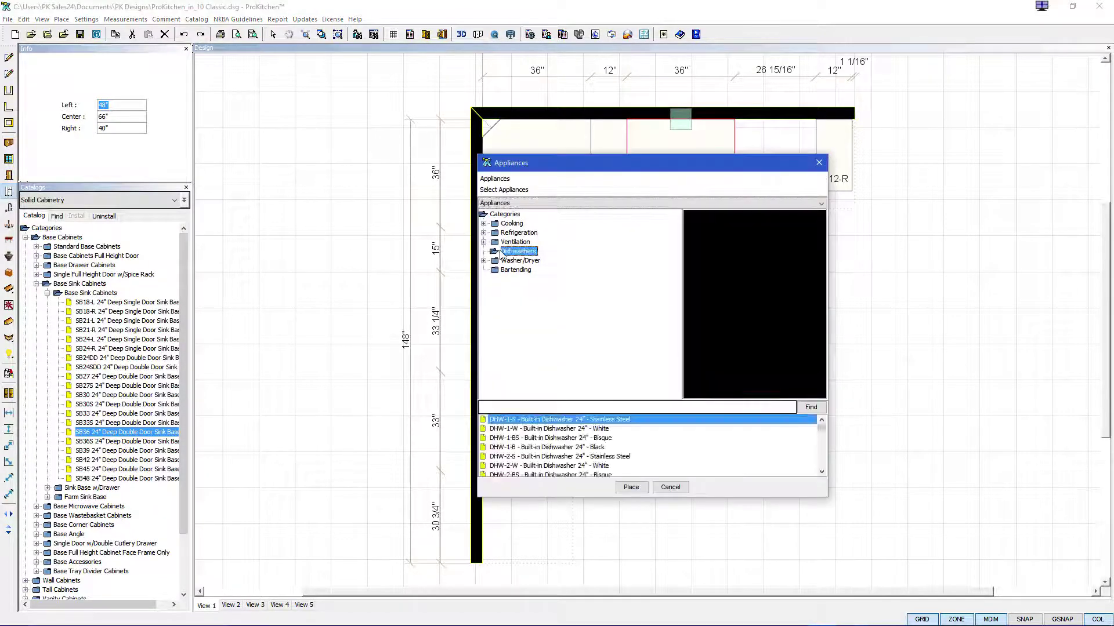
{"action": "left_click", "coordinate": [573, 457]}
{"action": "left_click", "coordinate": [631, 487]}
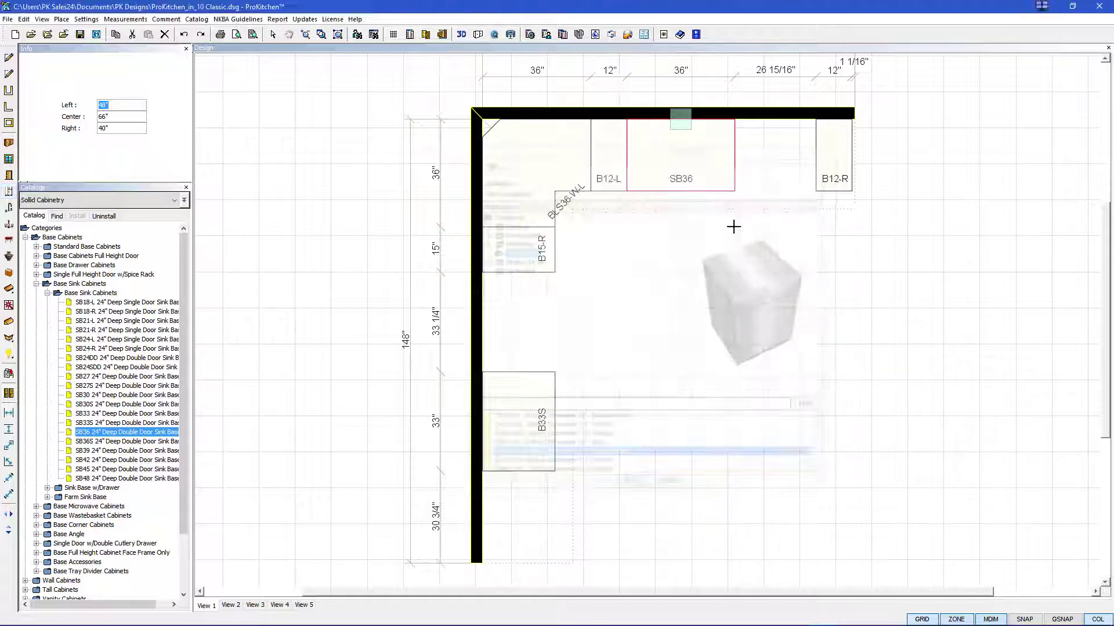
{"action": "left_click", "coordinate": [740, 148]}
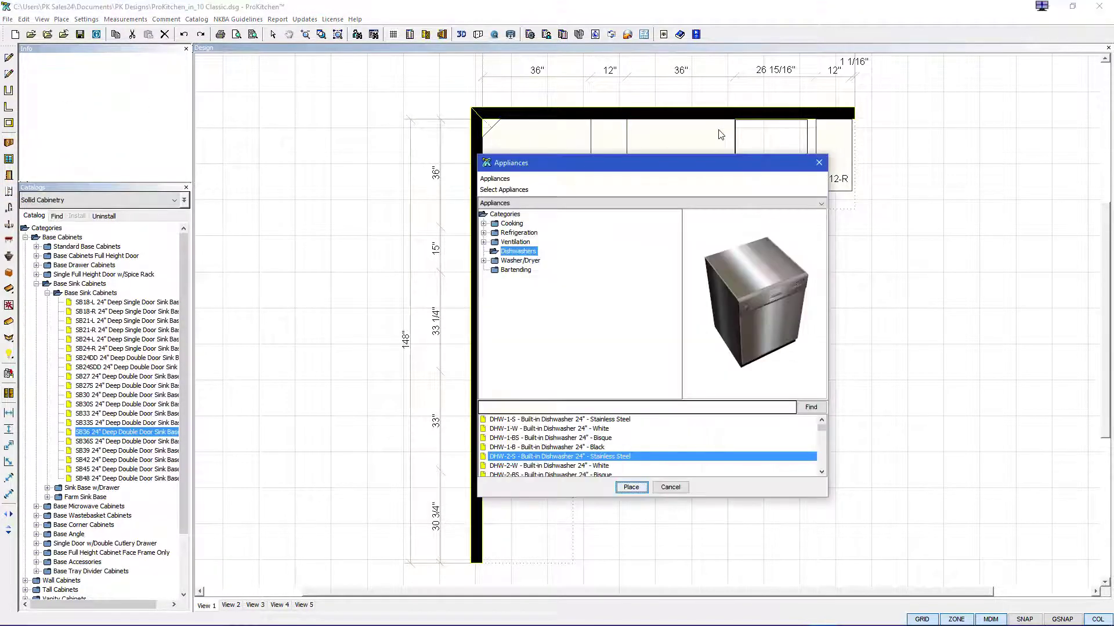
- Place an RG-GS-S gas range on the left wall
{"action": "left_click", "coordinate": [483, 223]}
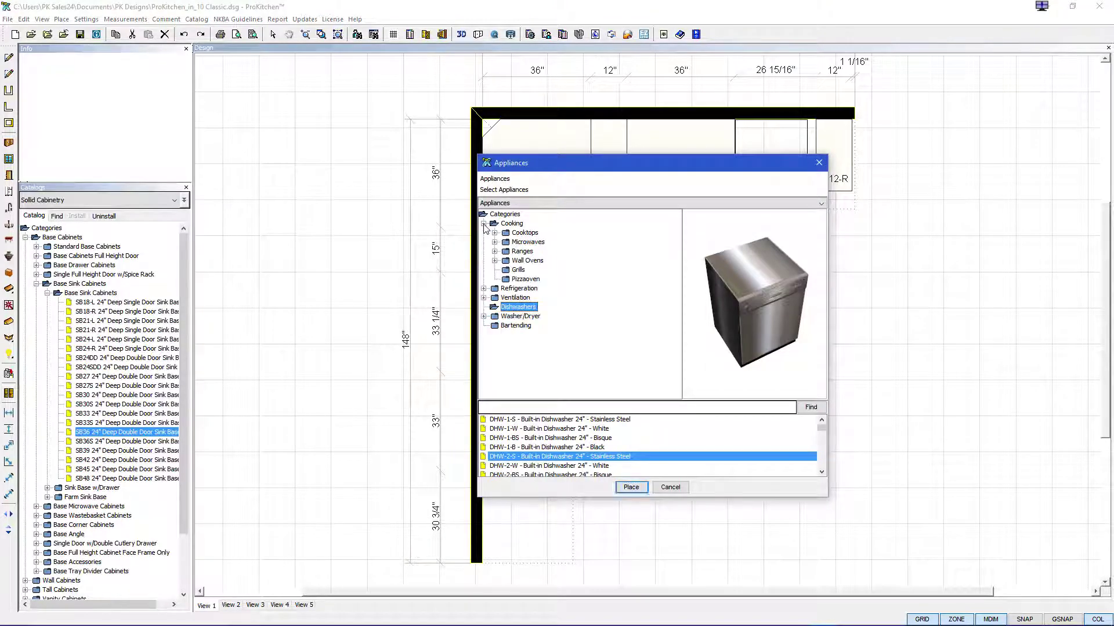
{"action": "left_click", "coordinate": [494, 252]}
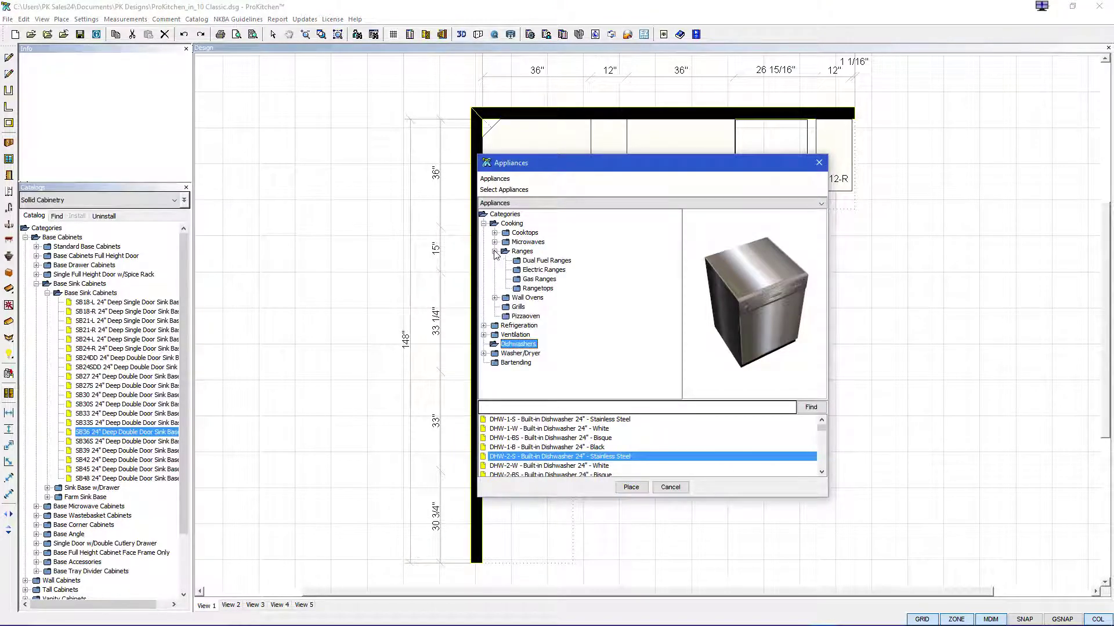
{"action": "left_click", "coordinate": [539, 279]}
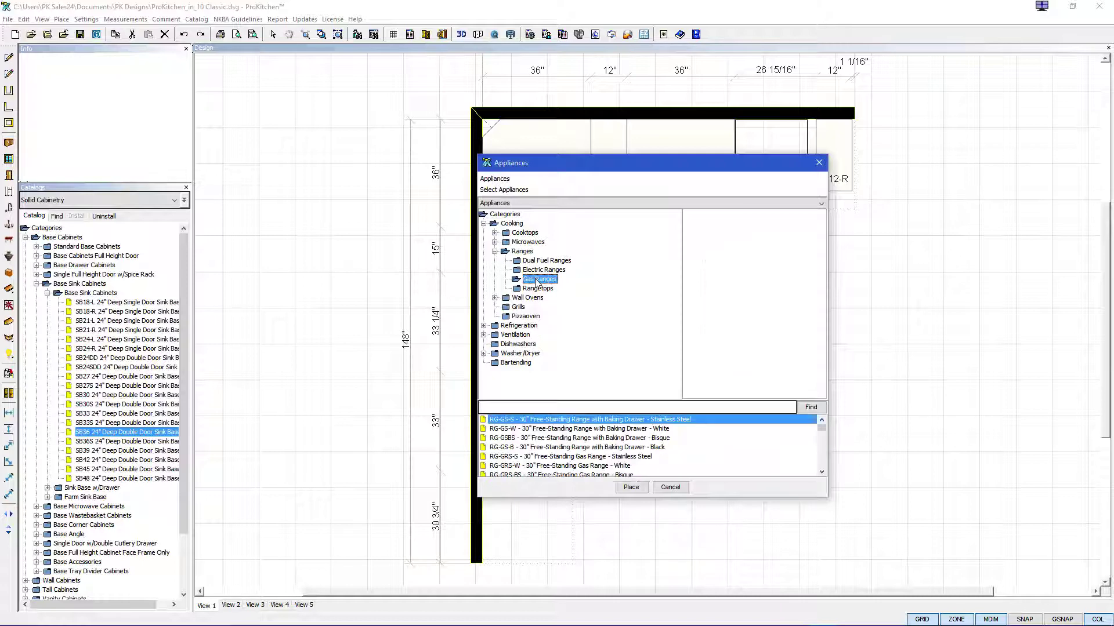
{"action": "left_click", "coordinate": [649, 420]}
{"action": "left_click", "coordinate": [631, 487]}
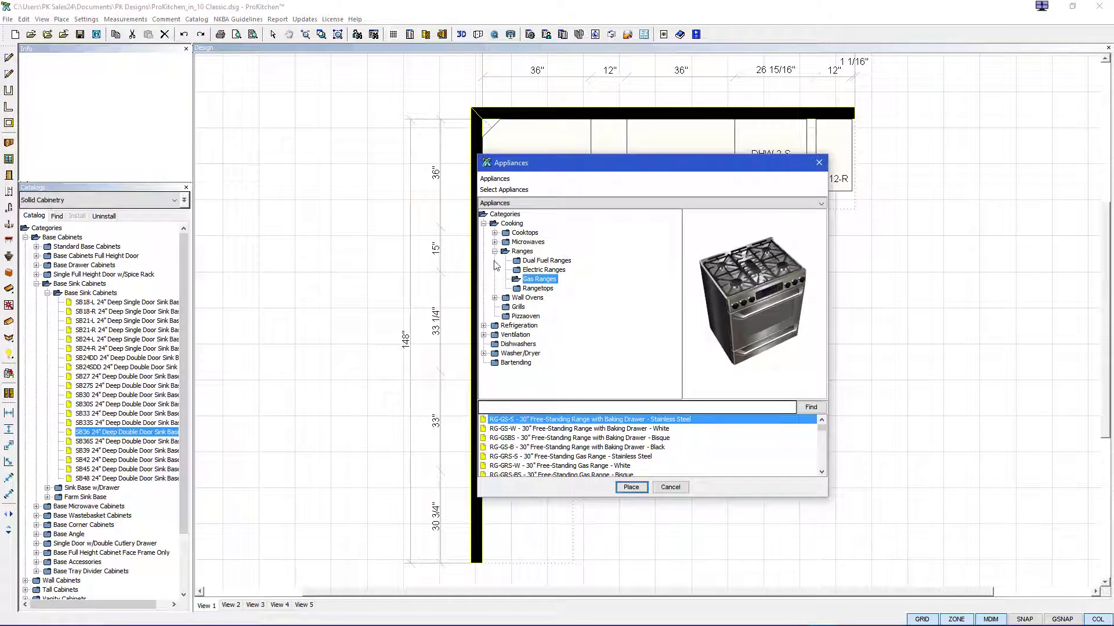
- Bring up the Top-Freezer Refrigerators list under Refrigeration
{"action": "left_click", "coordinate": [495, 252]}
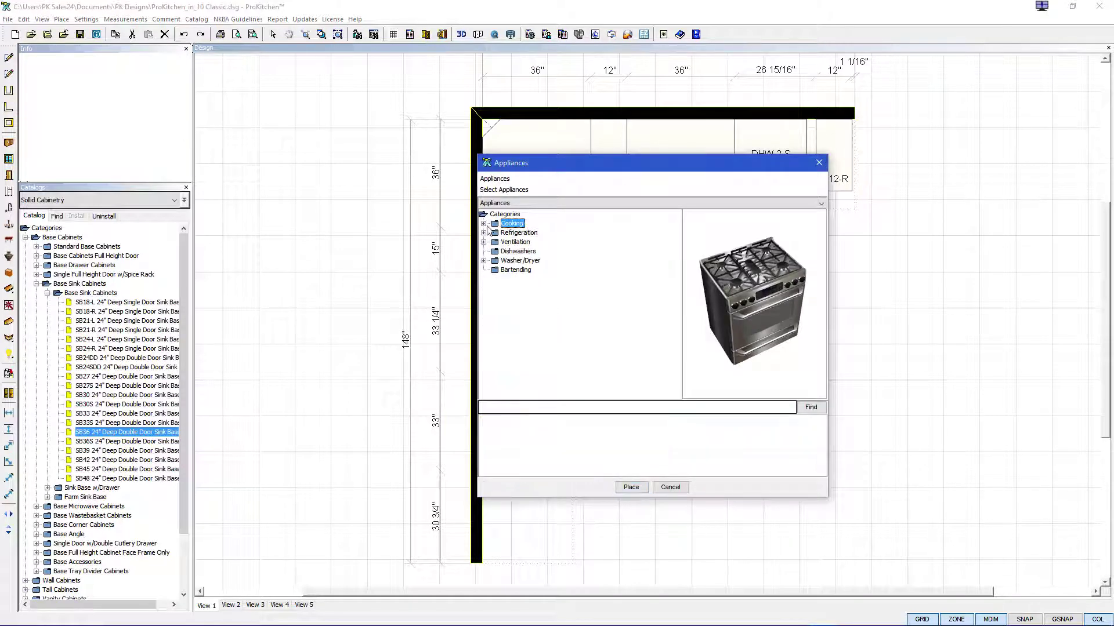
{"action": "left_click", "coordinate": [484, 232]}
{"action": "left_click", "coordinate": [561, 242]}
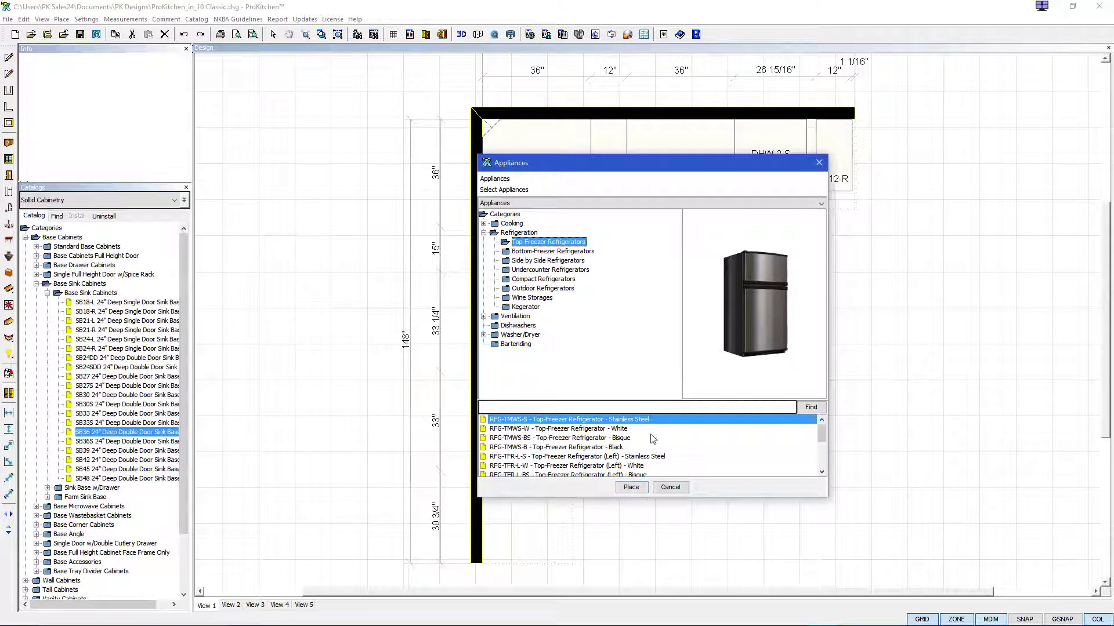
- Place the RFG-TMWS-S refrigerator at the left wall's bottom, then slide B33S and the fridge up
{"action": "left_click", "coordinate": [631, 487]}
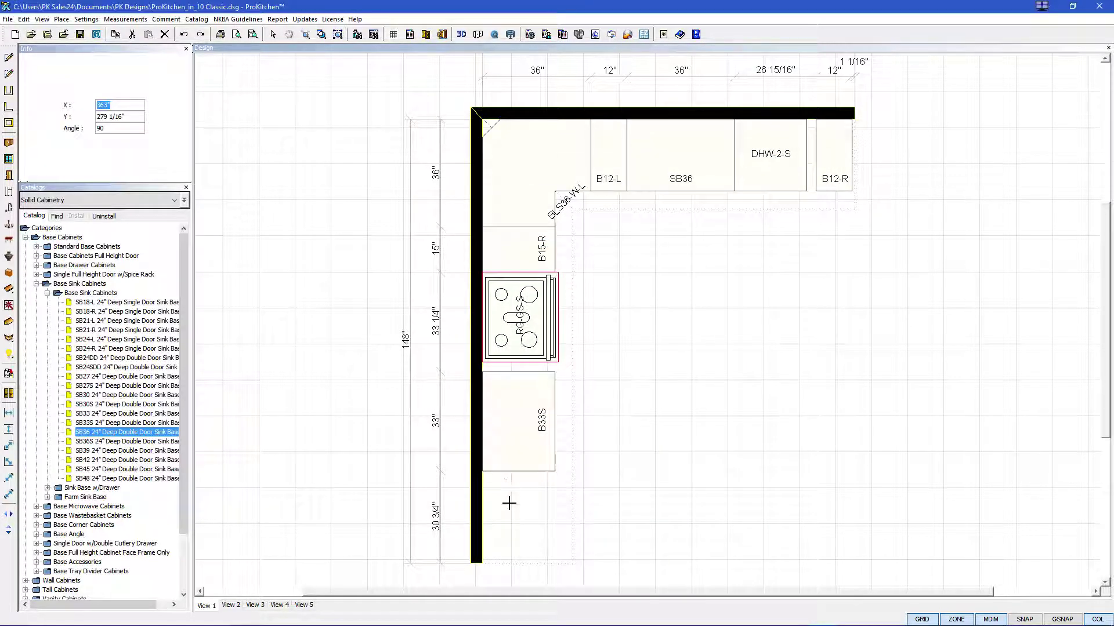
{"action": "left_click", "coordinate": [511, 490]}
{"action": "left_click", "coordinate": [676, 488]}
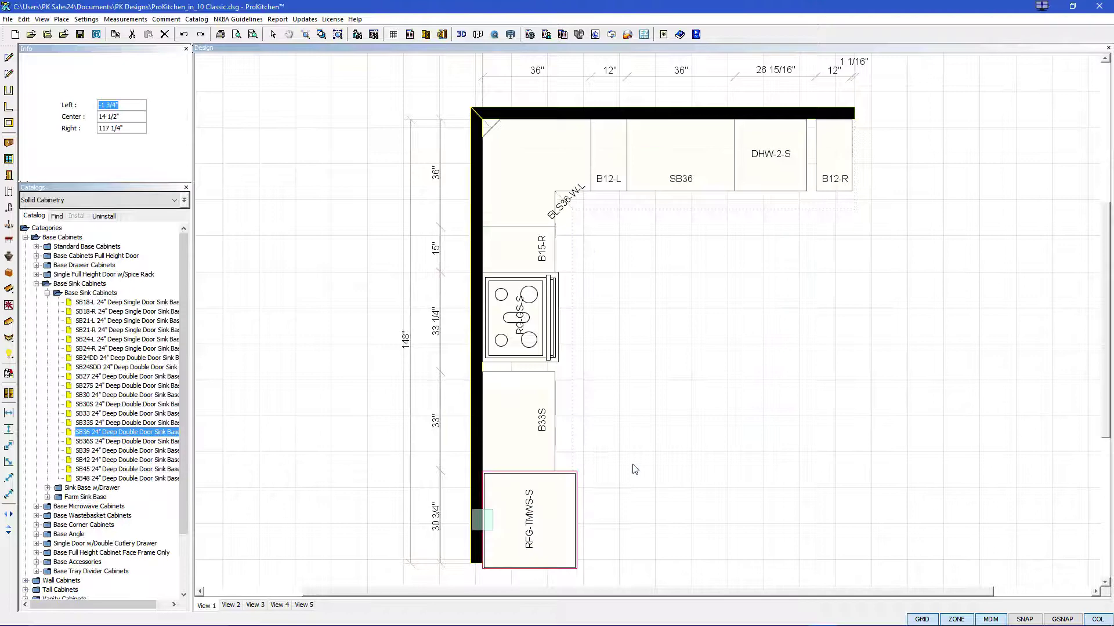
{"action": "left_click_drag", "start_coordinate": [515, 423], "coordinate": [515, 377]}
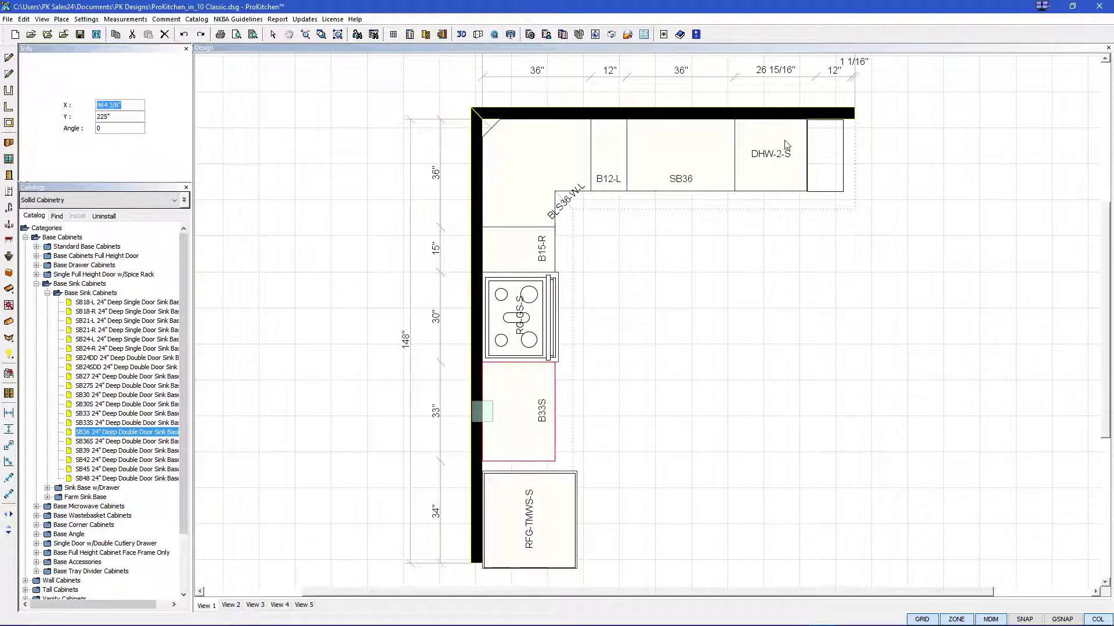
{"action": "left_click_drag", "start_coordinate": [548, 522], "coordinate": [545, 448]}
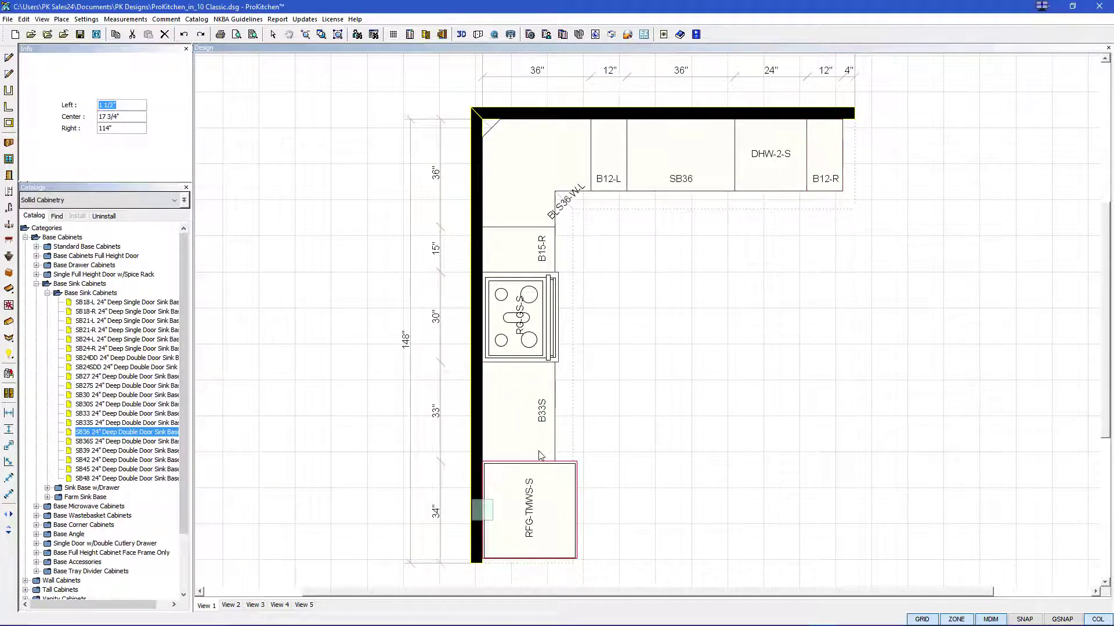
- Change the RFG-TMWS-S refrigerator's width attribute from 32 1/2" to 30 1/2"
{"action": "right_click", "coordinate": [534, 501]}
{"action": "mouse_move", "coordinate": [574, 520]}
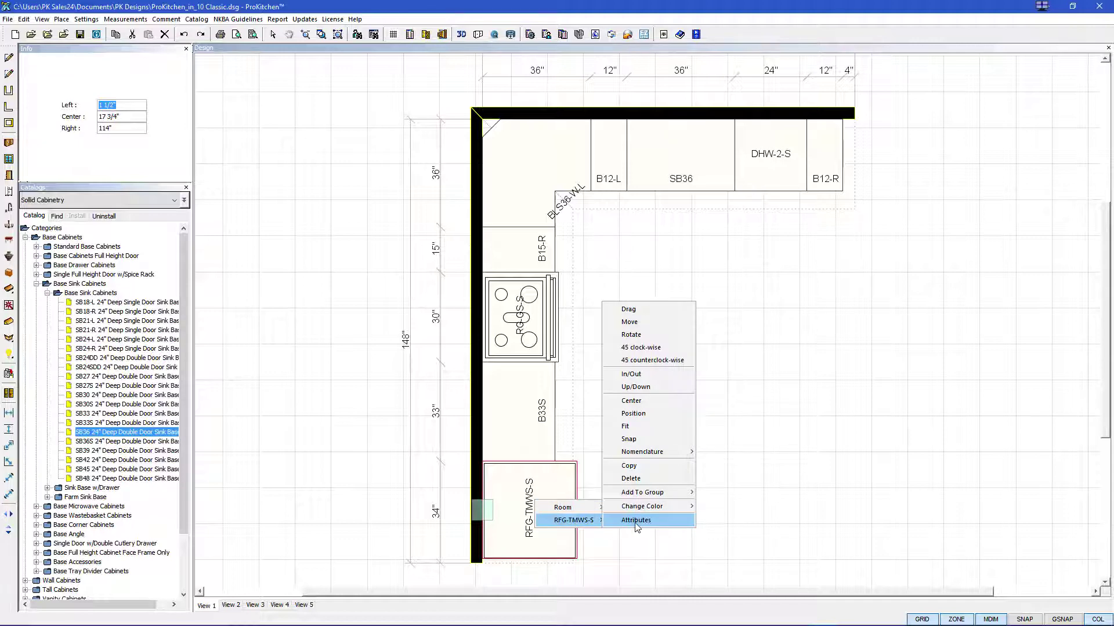
{"action": "left_click", "coordinate": [635, 520]}
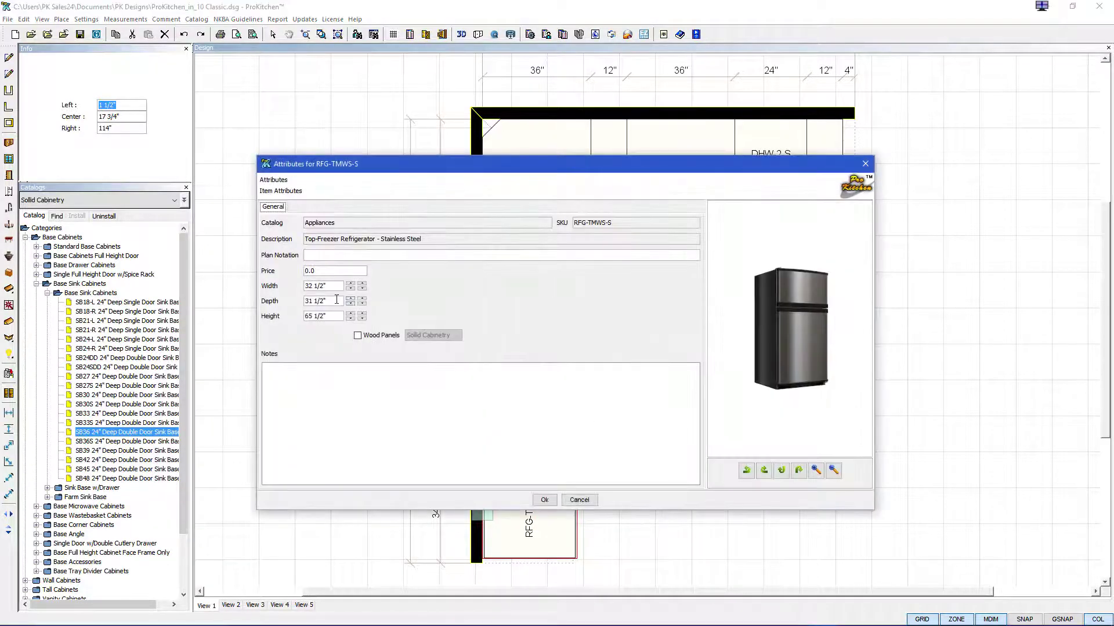
{"action": "left_click", "coordinate": [351, 288]}
{"action": "left_click", "coordinate": [350, 288]}
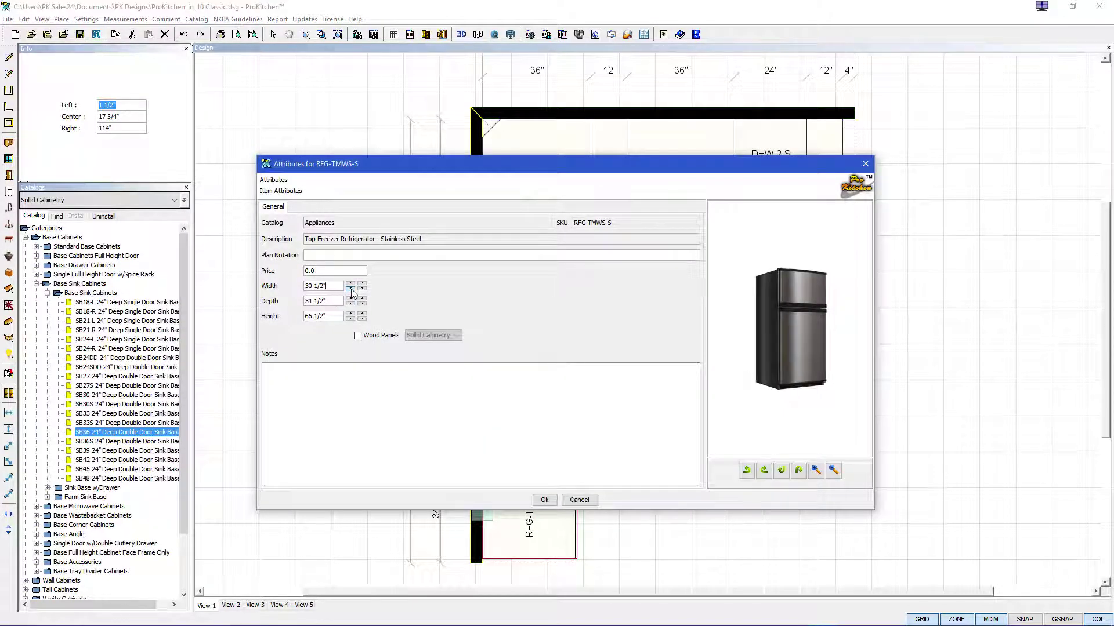
{"action": "left_click", "coordinate": [545, 500]}
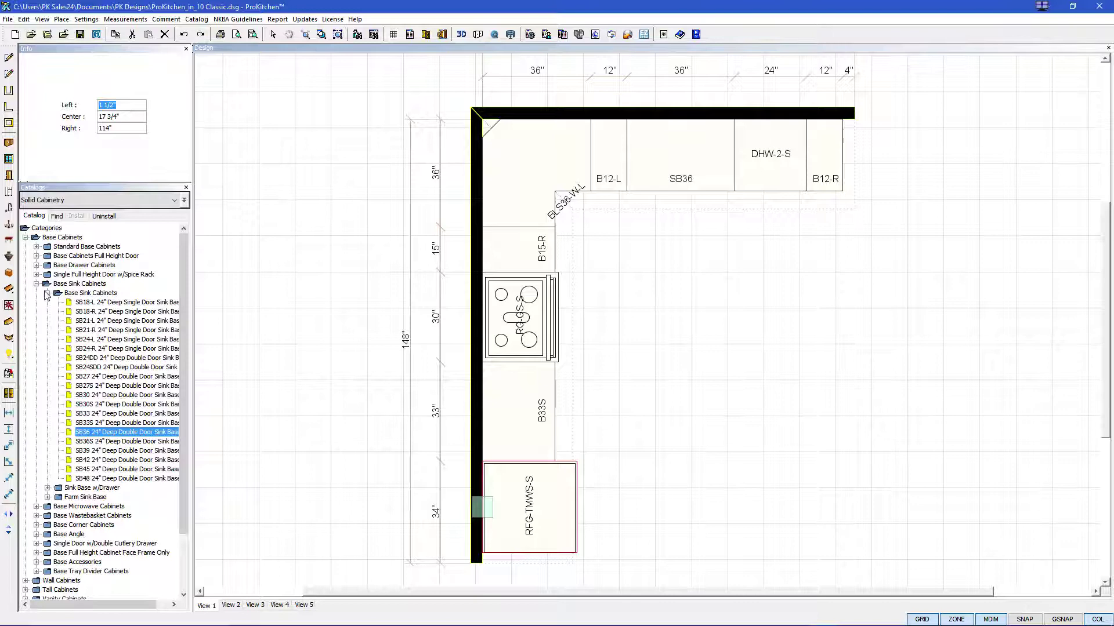
- Place the WCD2430-SH-L diagonal corner wall cabinet in the corner
{"action": "left_click", "coordinate": [47, 294]}
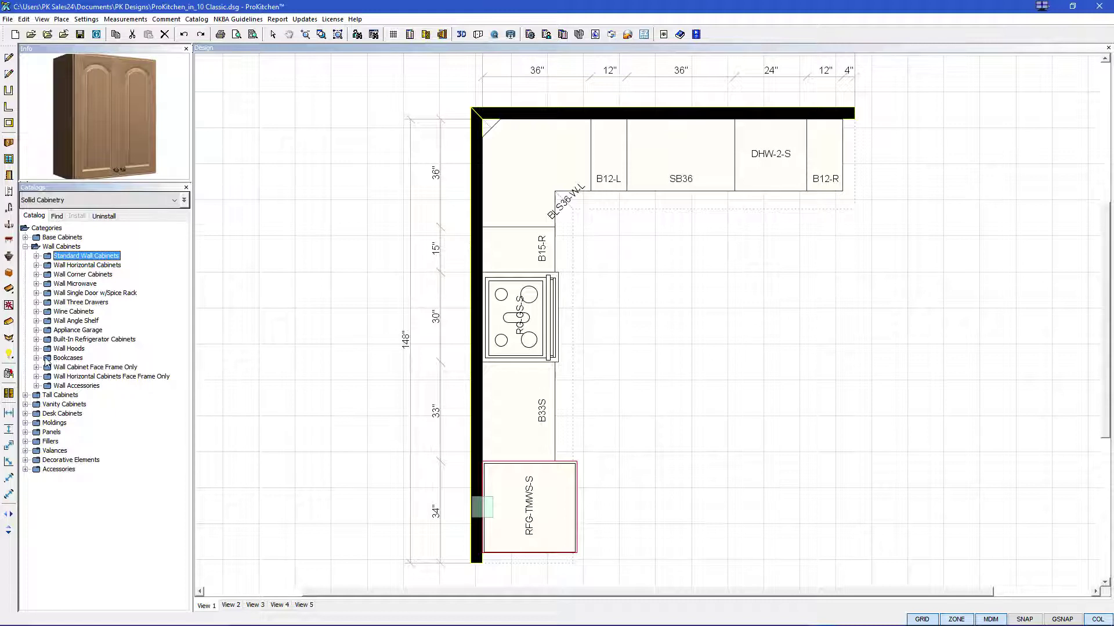
{"action": "left_click", "coordinate": [36, 274]}
{"action": "left_click", "coordinate": [59, 293]}
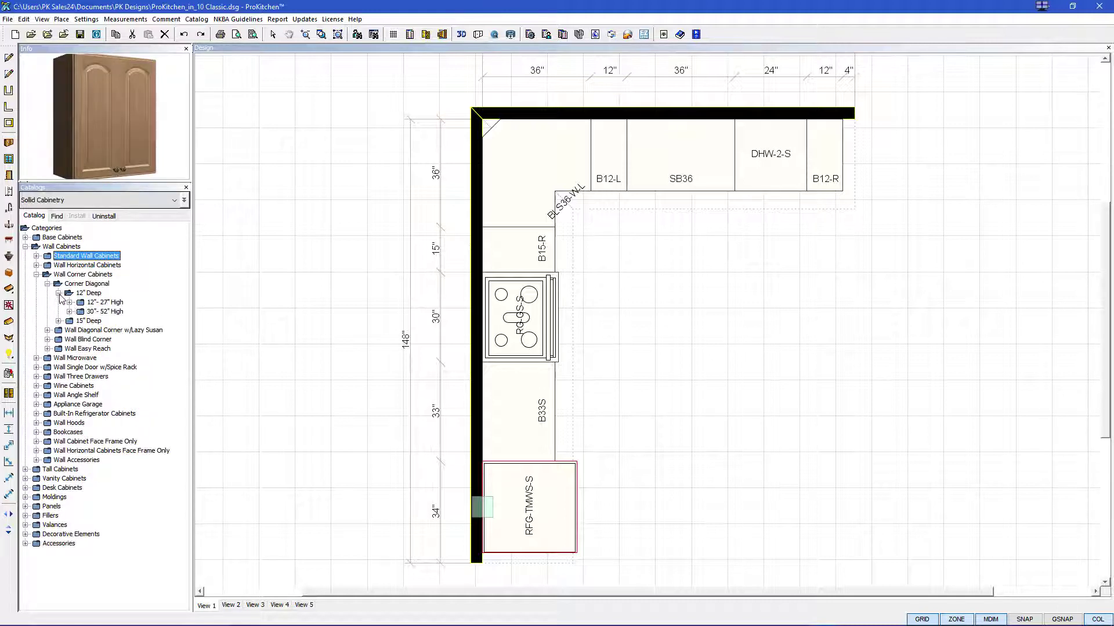
{"action": "left_click", "coordinate": [70, 312]}
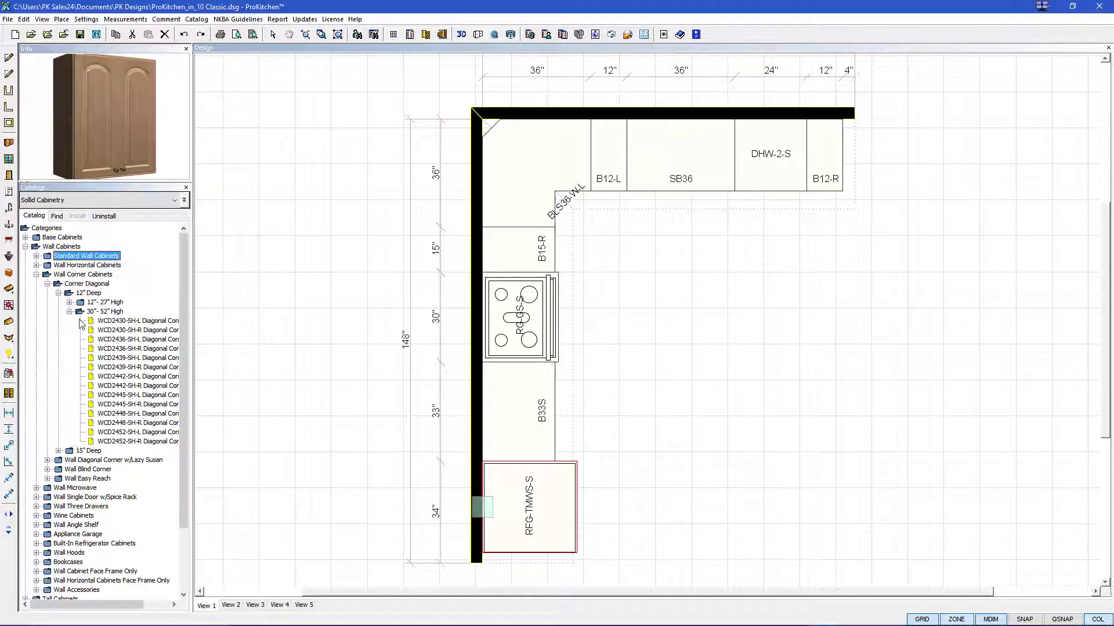
{"action": "left_click_drag", "start_coordinate": [133, 321], "coordinate": [501, 143]}
- Hang W2430DD beside the corner and W3630 above the dishwasher on the top wall
{"action": "left_click", "coordinate": [36, 274]}
{"action": "left_click", "coordinate": [37, 256]}
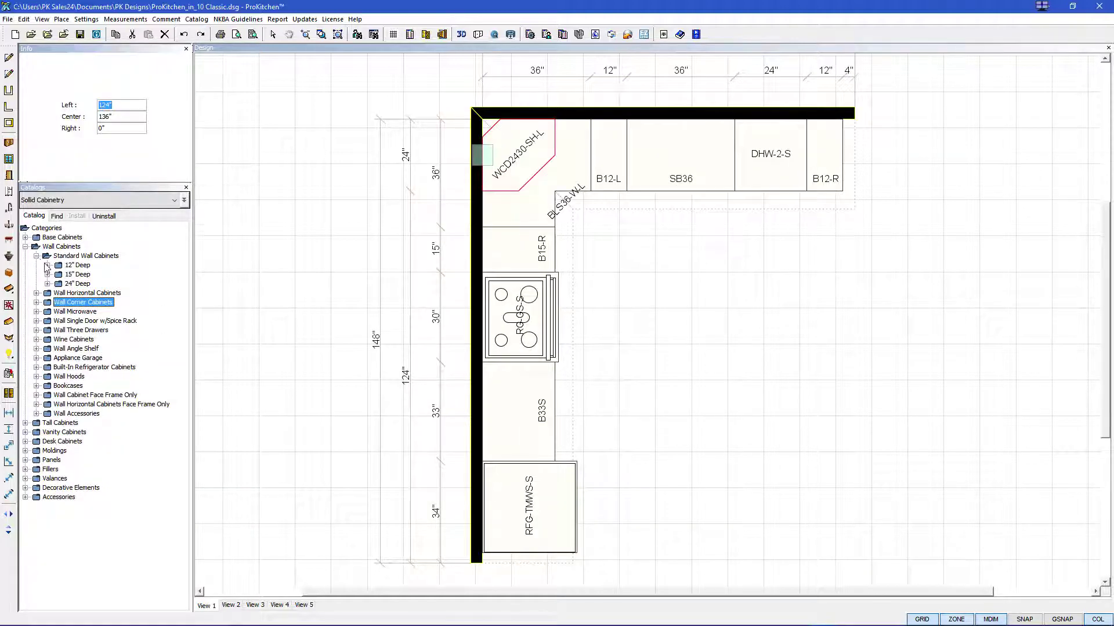
{"action": "left_click", "coordinate": [48, 266]}
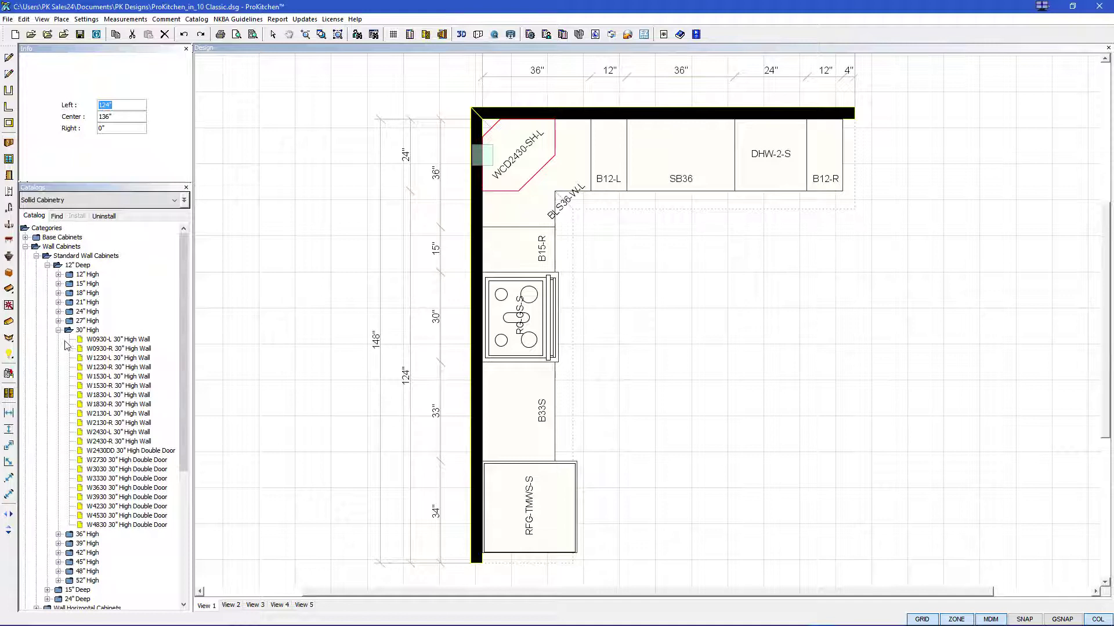
{"action": "left_click", "coordinate": [109, 452]}
{"action": "left_click", "coordinate": [583, 131]}
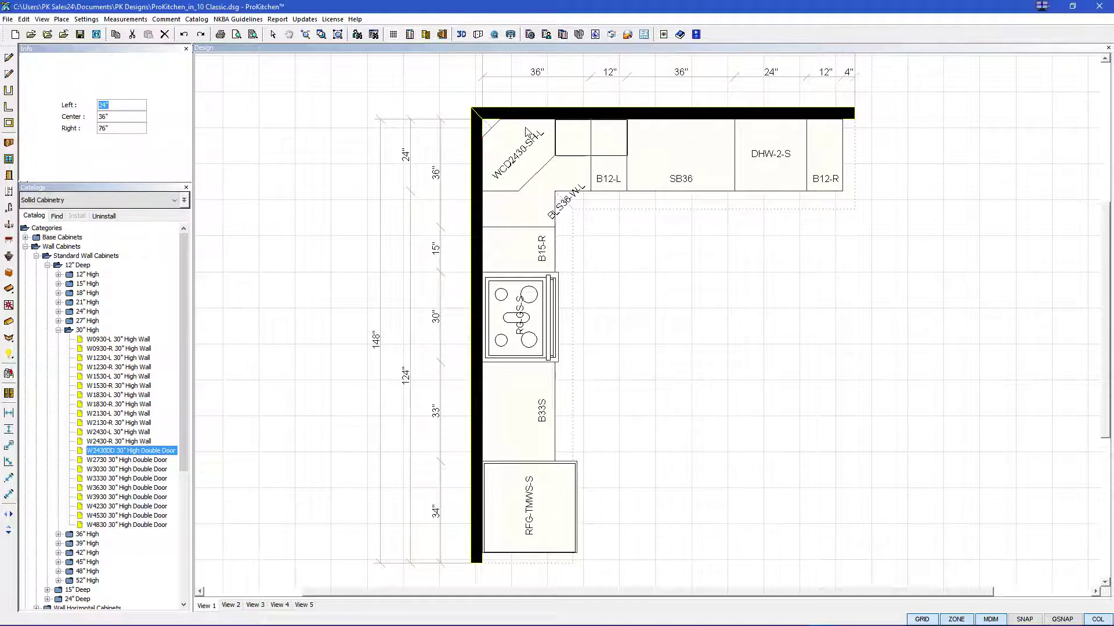
{"action": "left_click", "coordinate": [100, 488]}
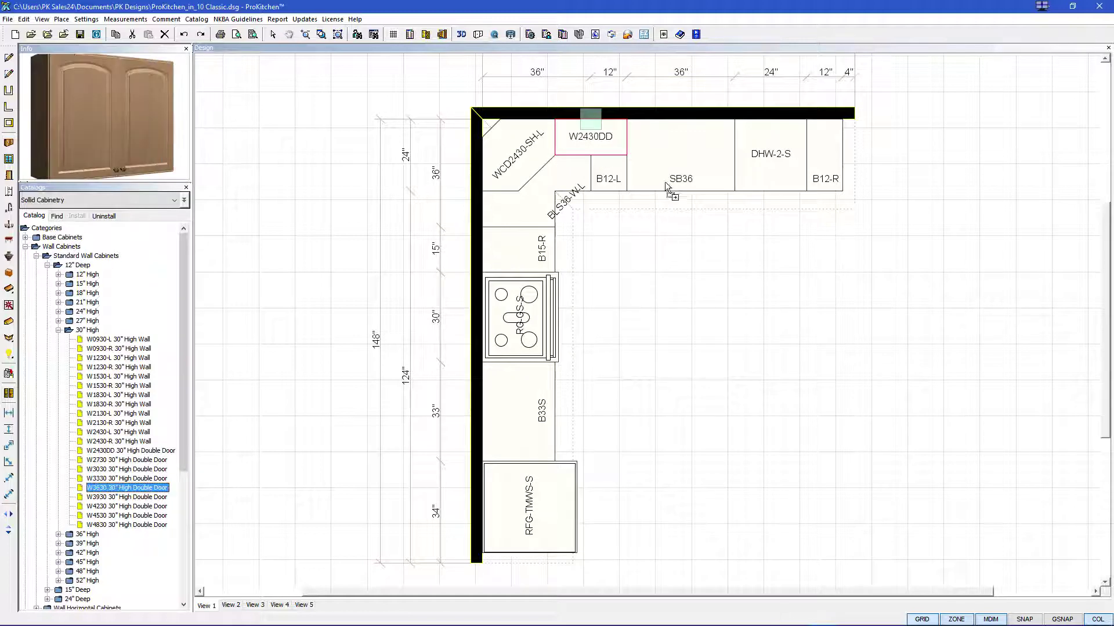
{"action": "left_click", "coordinate": [740, 127]}
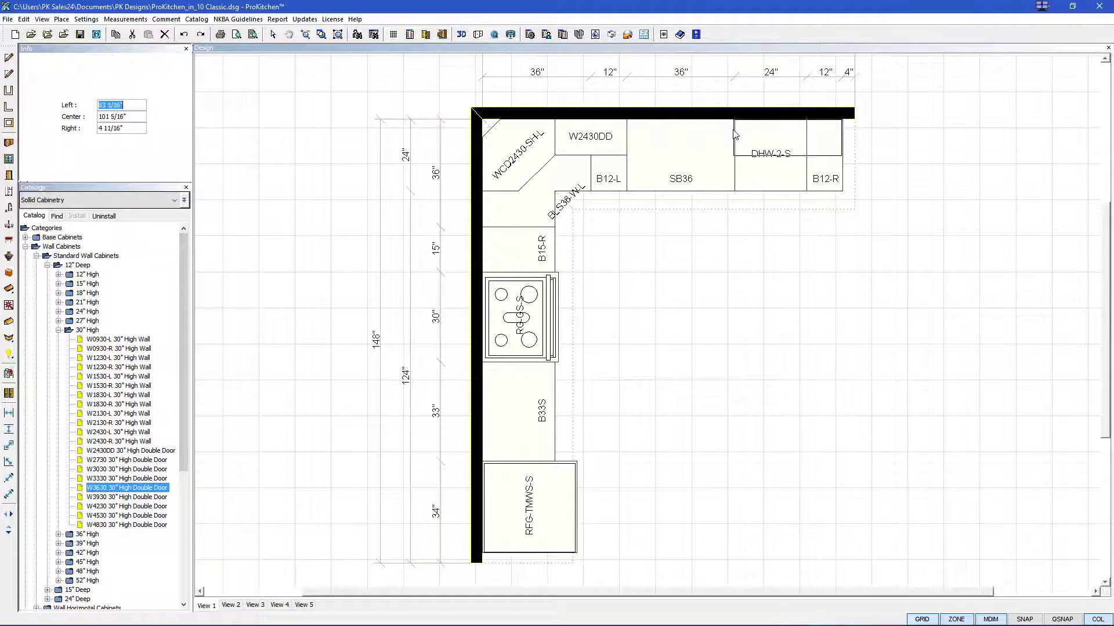
- Hang W2730 below the corner and W3330 below the range on the left wall
{"action": "left_click", "coordinate": [116, 460]}
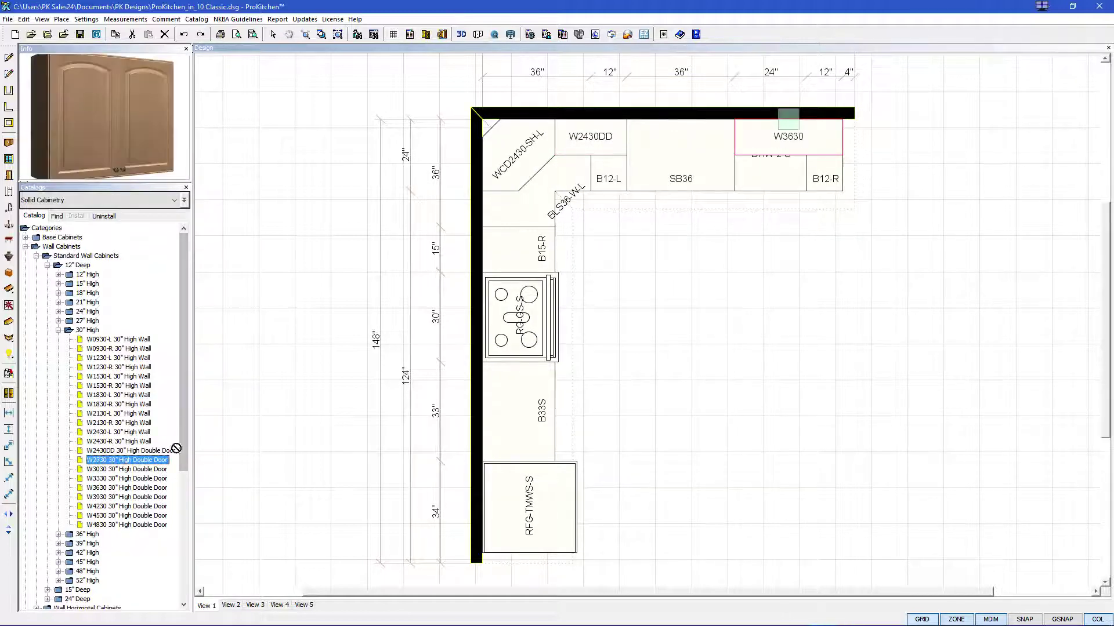
{"action": "left_click", "coordinate": [508, 210]}
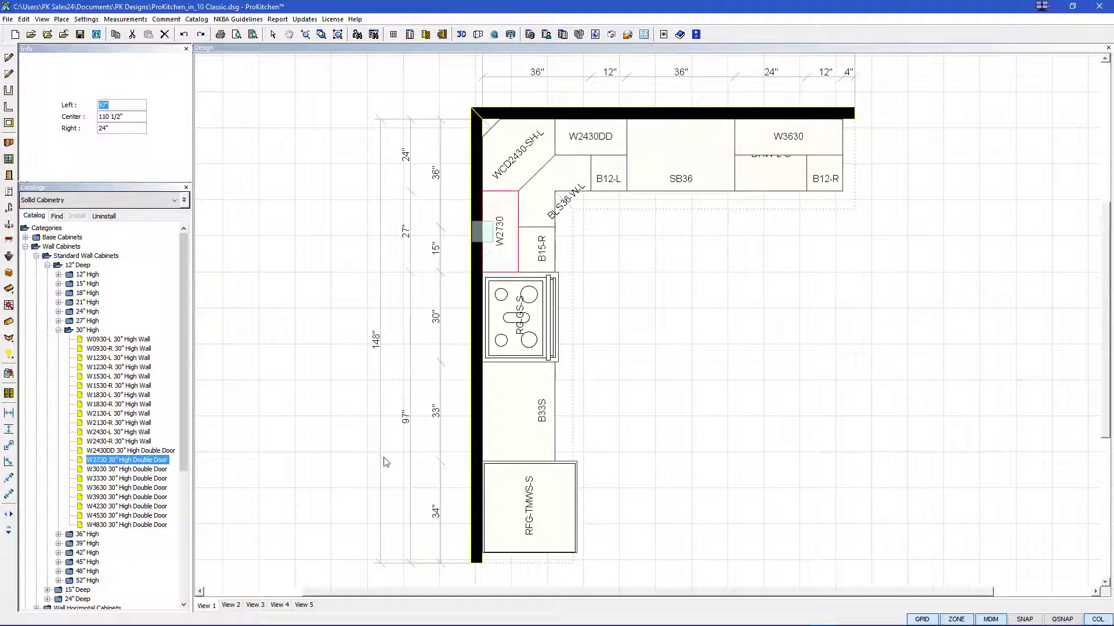
{"action": "left_click", "coordinate": [103, 479]}
{"action": "left_click", "coordinate": [500, 412]}
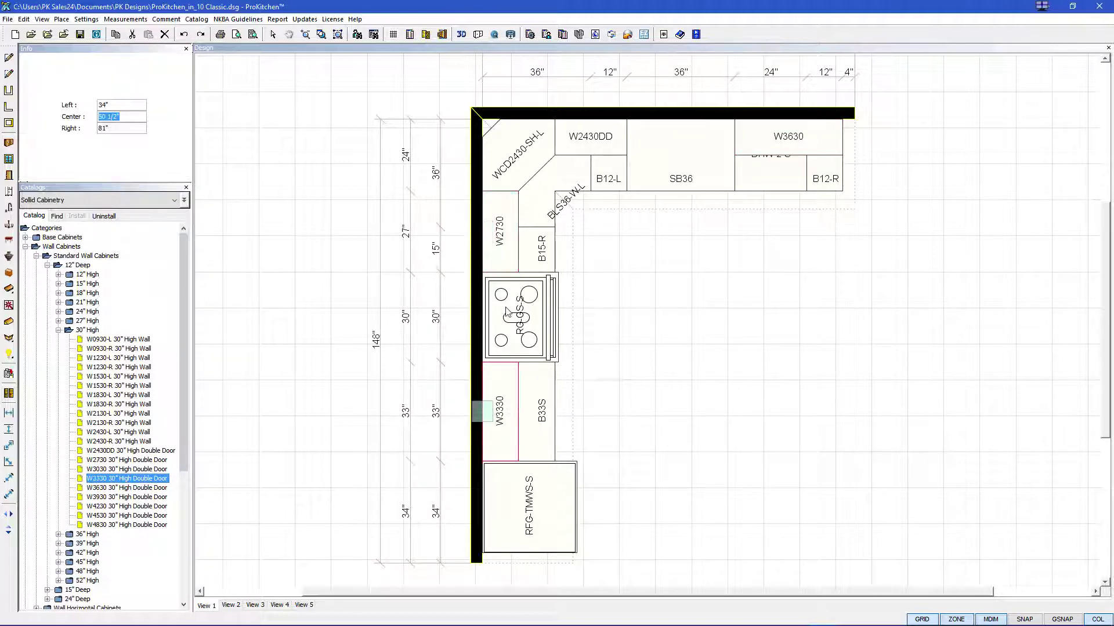
- Hang 12"-high W3012 over the range and W3312 beside the refrigerator
{"action": "left_click", "coordinate": [58, 330]}
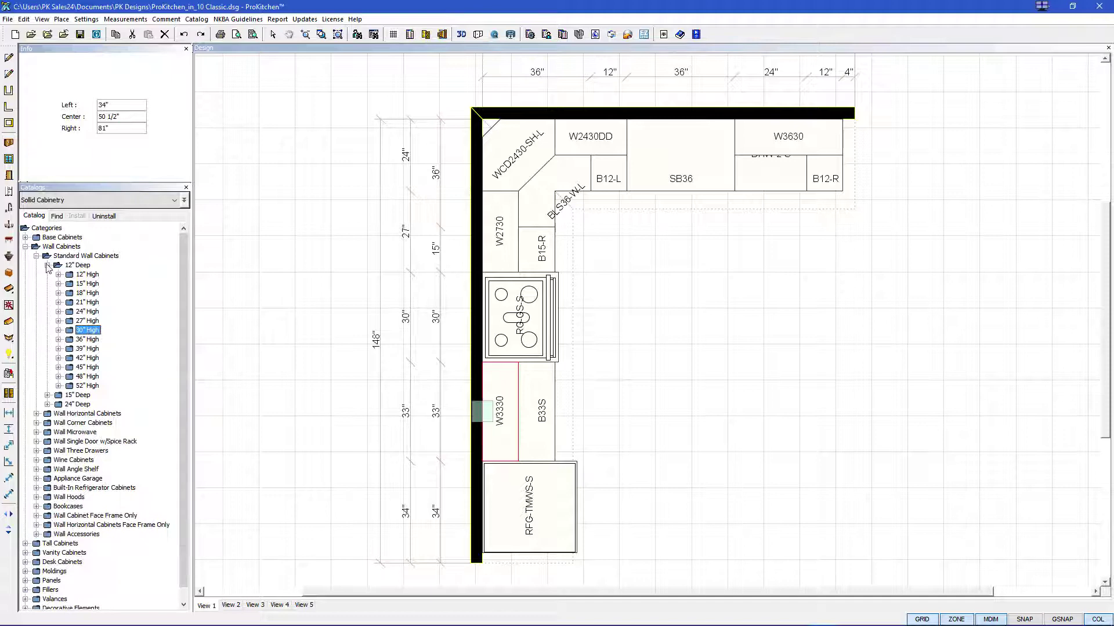
{"action": "double_click", "coordinate": [53, 267]}
{"action": "left_click", "coordinate": [58, 275]}
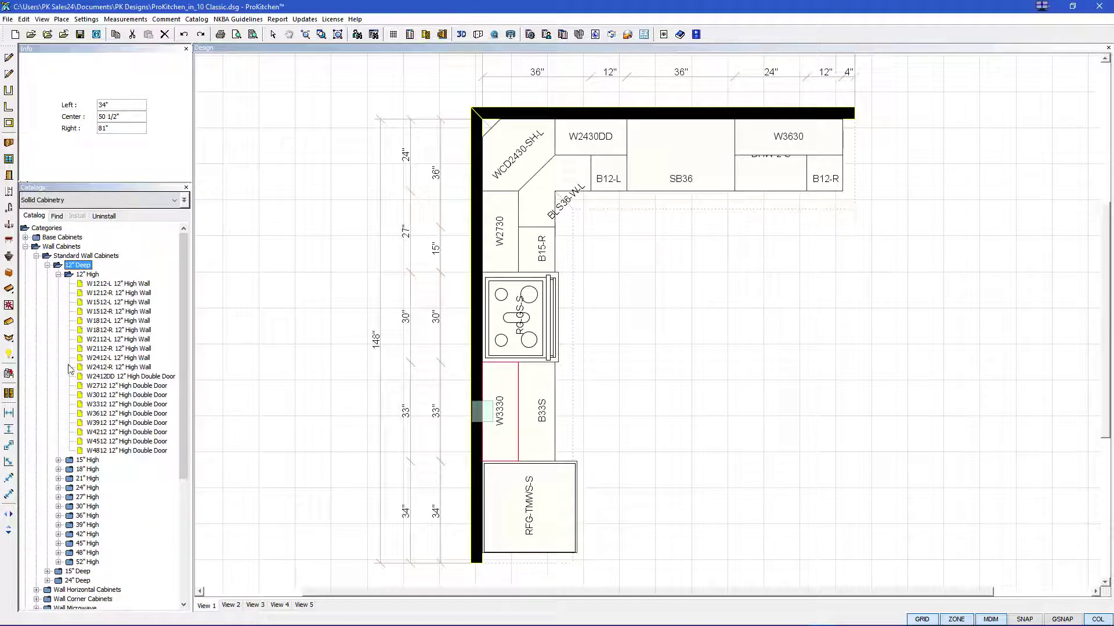
{"action": "left_click", "coordinate": [101, 395]}
{"action": "left_click", "coordinate": [502, 321]}
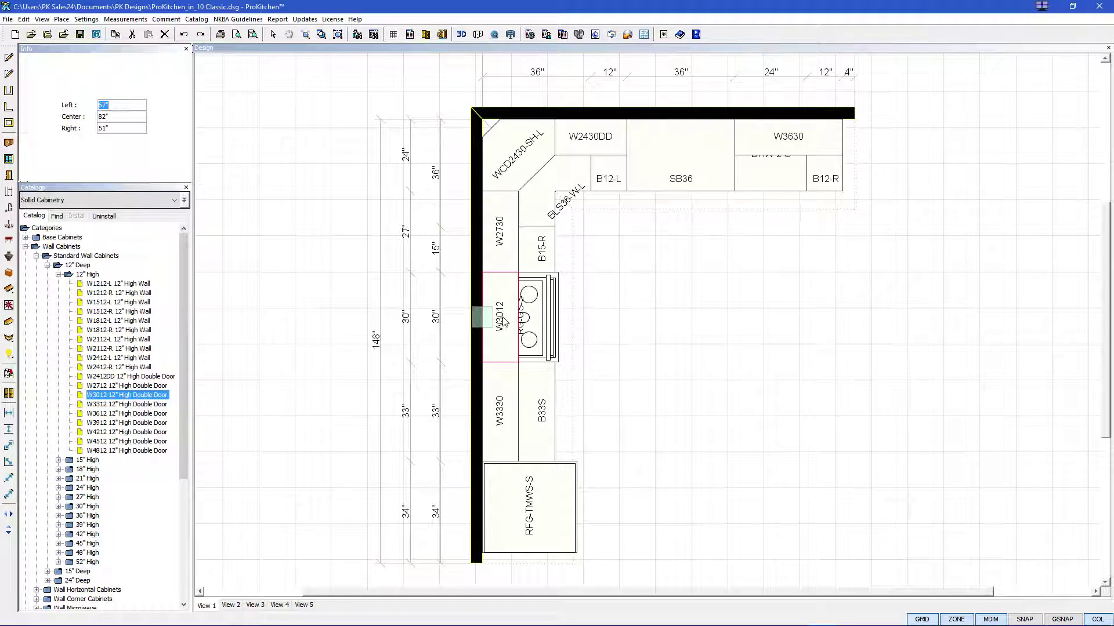
{"action": "left_click", "coordinate": [96, 404]}
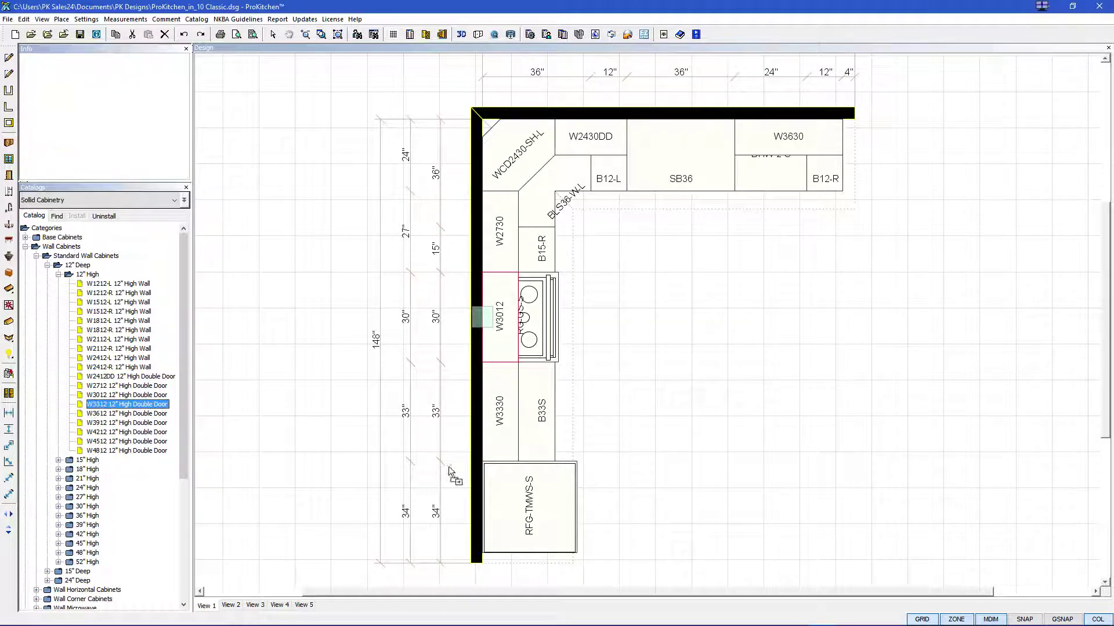
{"action": "left_click", "coordinate": [507, 492]}
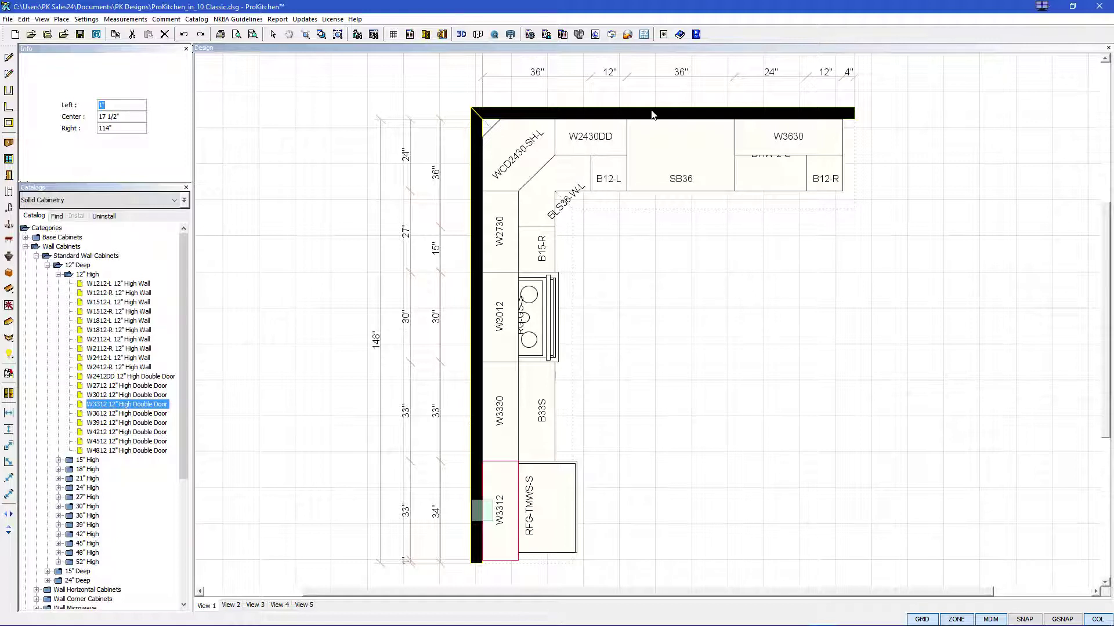
- Show the left wall's elevation, then the 124" top wall's elevation (L2)
{"action": "left_click", "coordinate": [479, 250]}
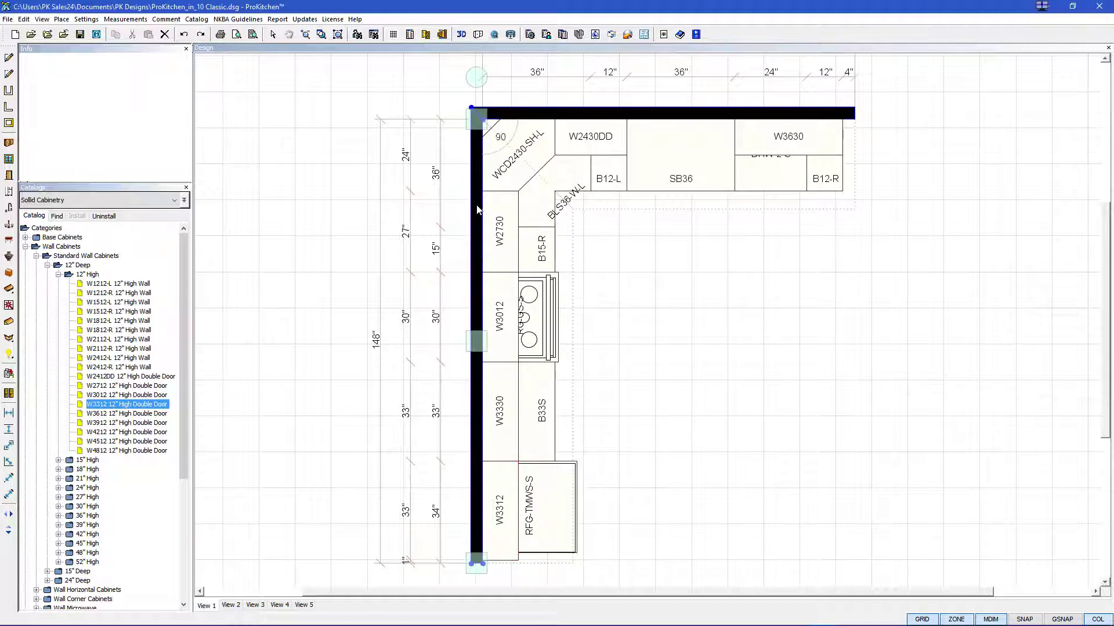
{"action": "left_click", "coordinate": [442, 35]}
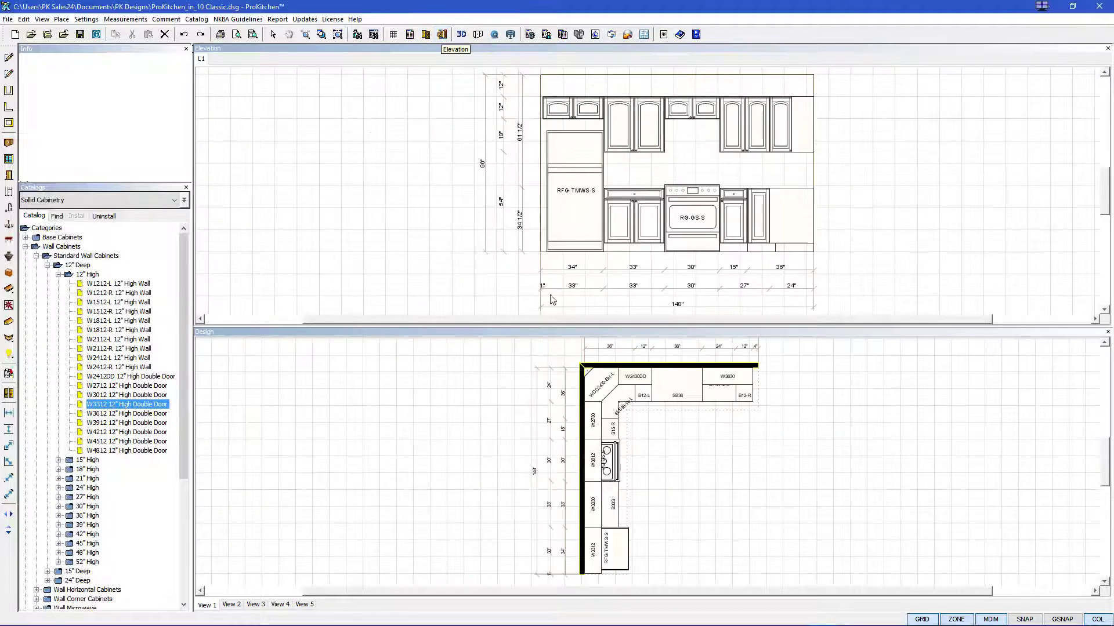
{"action": "left_click", "coordinate": [673, 370]}
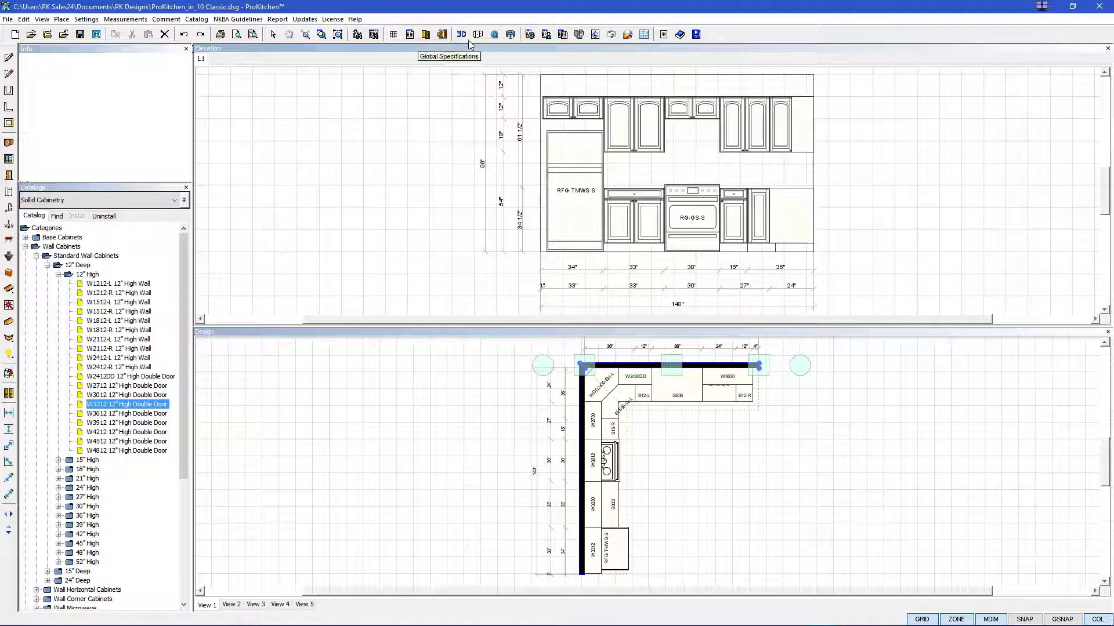
{"action": "left_click", "coordinate": [444, 35]}
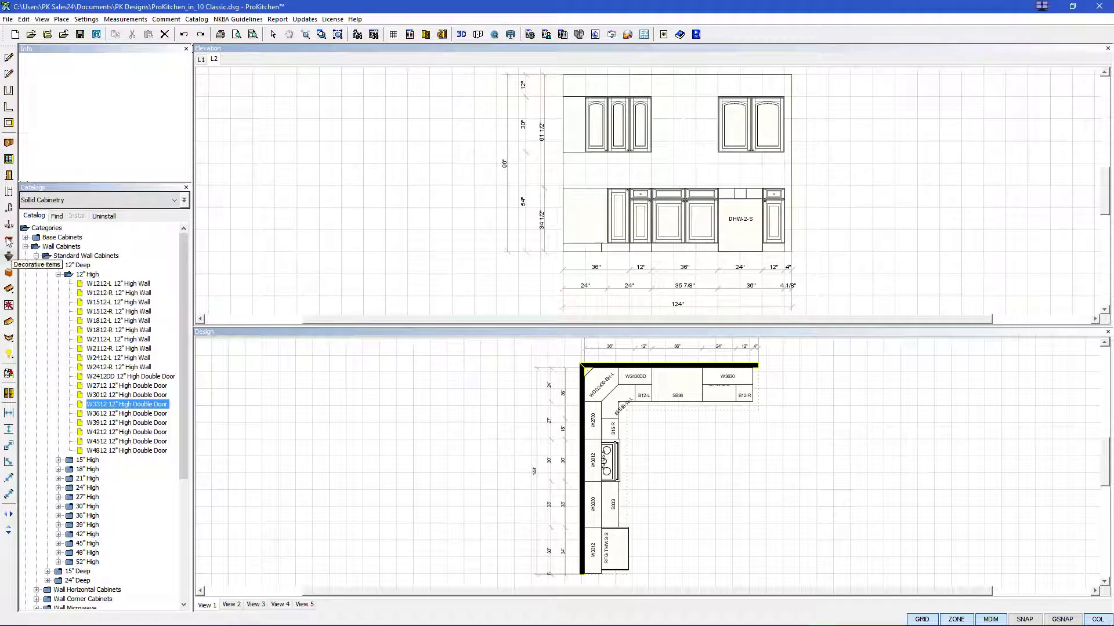
- Place the WCL36_brown casement window on the top wall in the L2 elevation
{"action": "left_click", "coordinate": [9, 161]}
{"action": "left_click", "coordinate": [542, 253]}
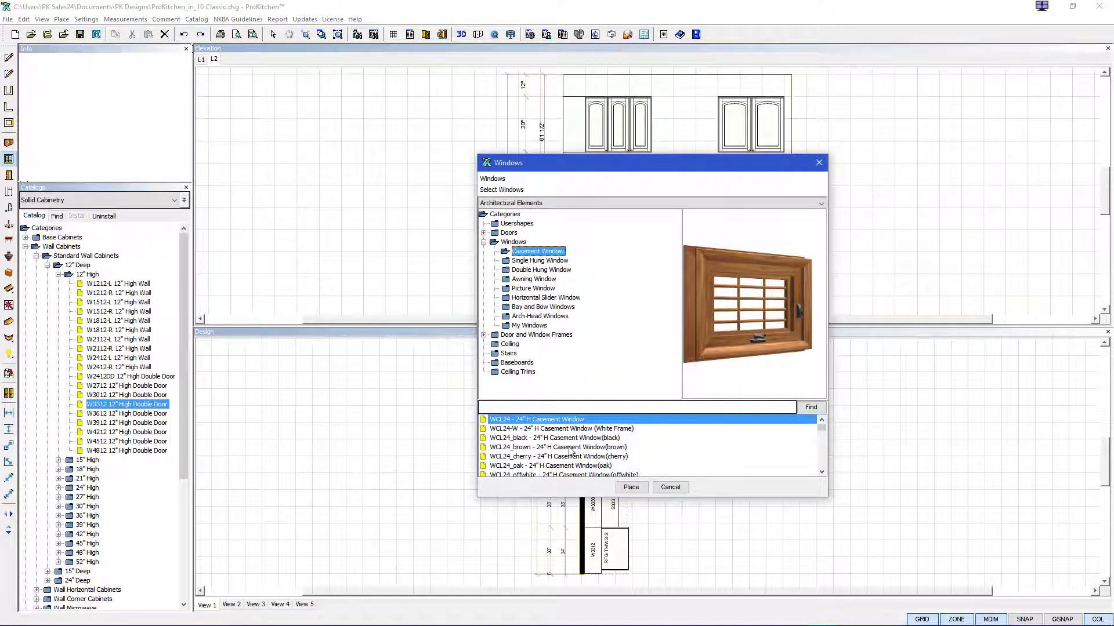
{"action": "scroll", "coordinate": [571, 452], "scroll_direction": "down", "scroll_amount": 2}
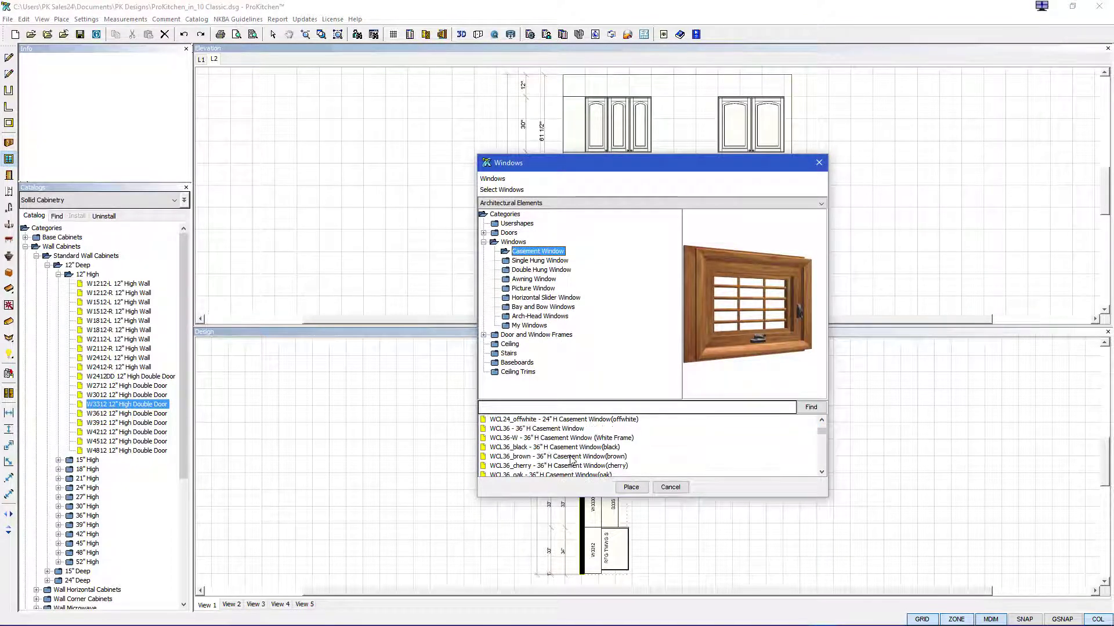
{"action": "left_click", "coordinate": [571, 458]}
{"action": "left_click", "coordinate": [631, 487]}
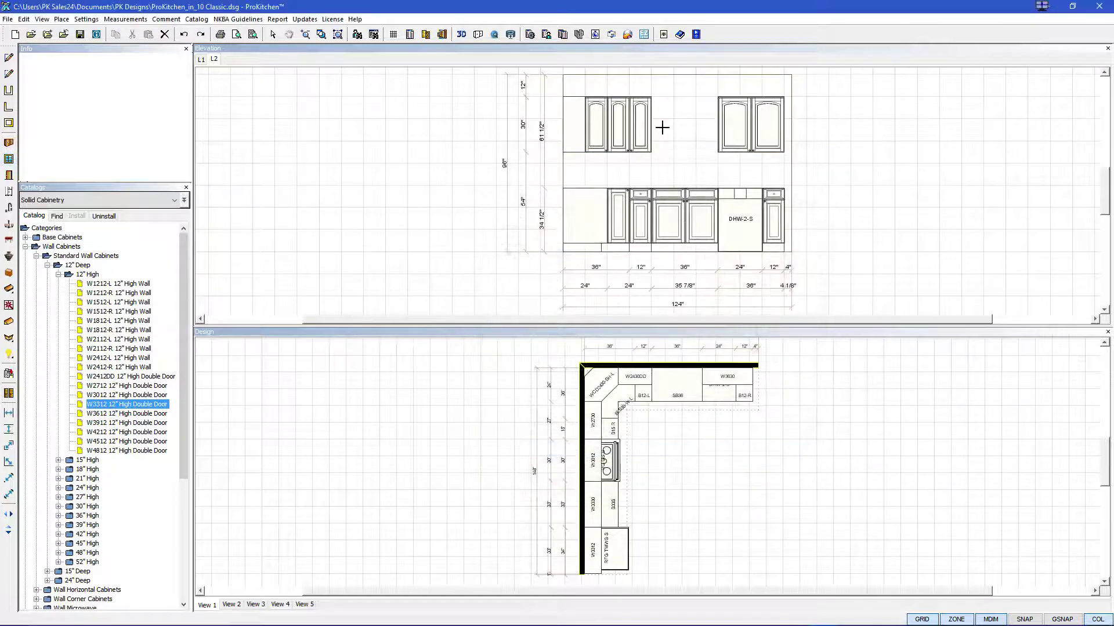
{"action": "left_click", "coordinate": [662, 128]}
{"action": "left_click", "coordinate": [670, 161]}
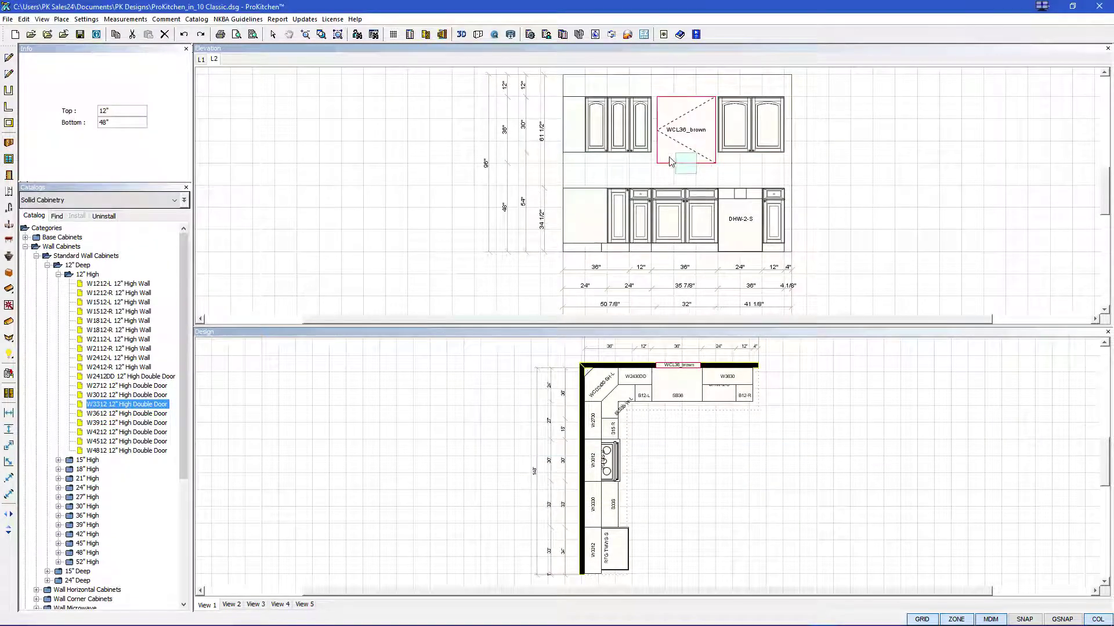
- Centre the window between the upper cabinets, then show the 148" wall's L1 elevation
{"action": "right_click", "coordinate": [683, 129]}
{"action": "mouse_move", "coordinate": [711, 150]}
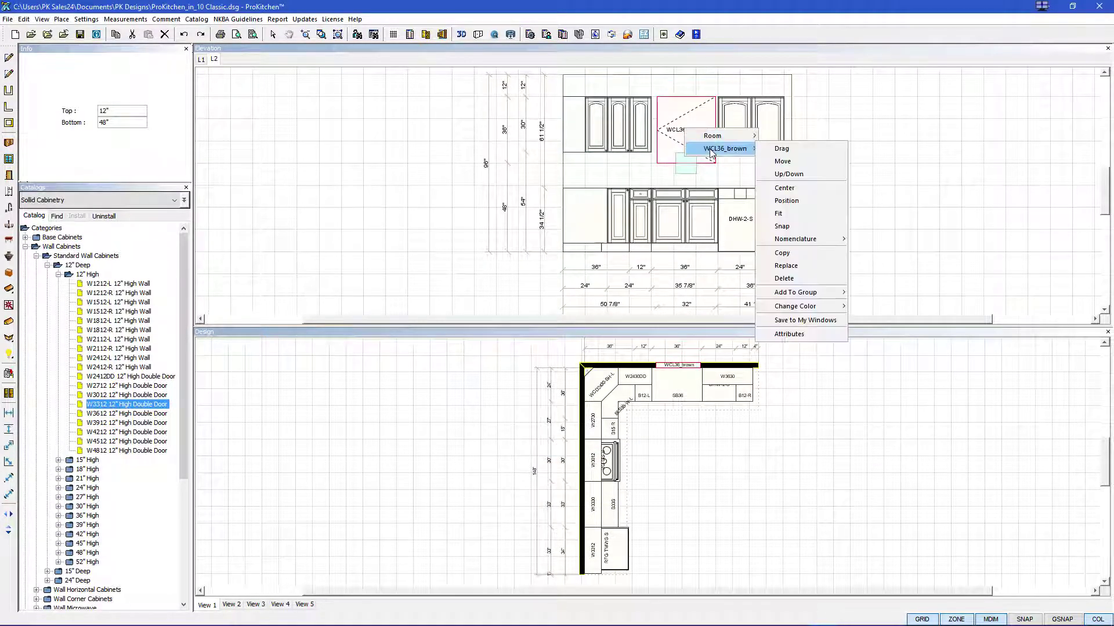
{"action": "left_click", "coordinate": [784, 188]}
{"action": "left_click", "coordinate": [682, 211]}
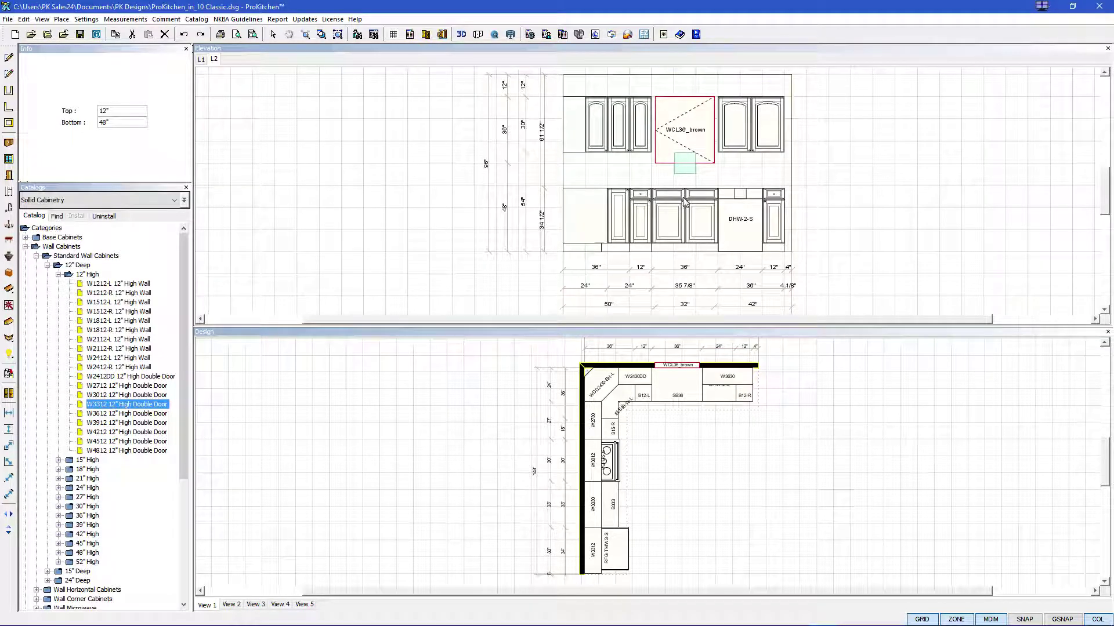
{"action": "left_click", "coordinate": [201, 59]}
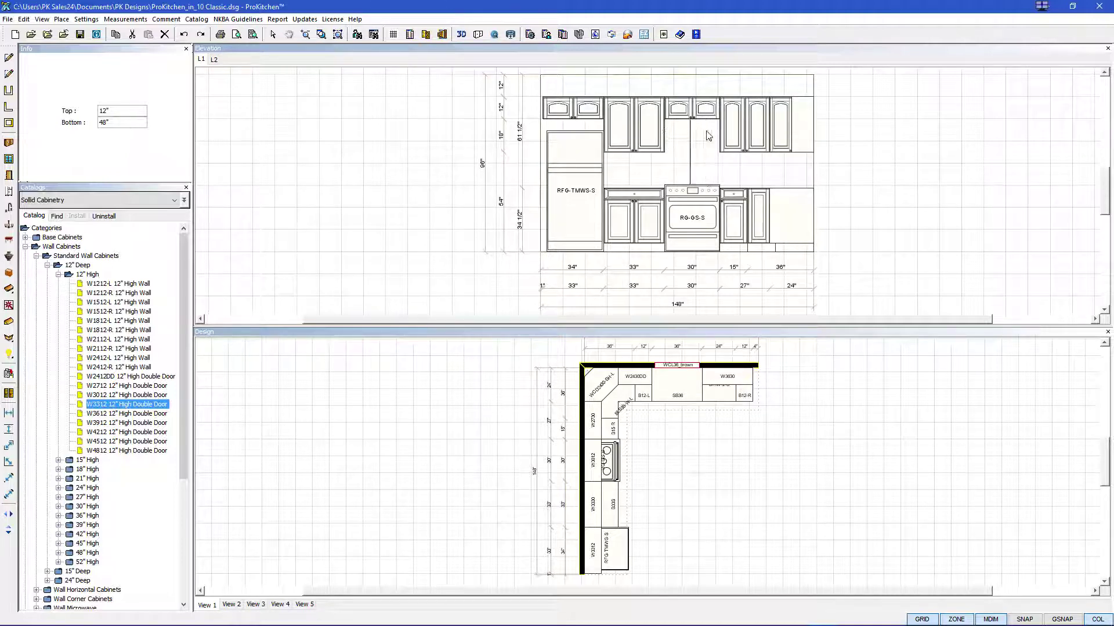
- Hang the MWV-OVR-S stainless microwave above the RG-GS-S range with its top at 24"
{"action": "mouse_move", "coordinate": [691, 138]}
{"action": "left_click", "coordinate": [8, 192]}
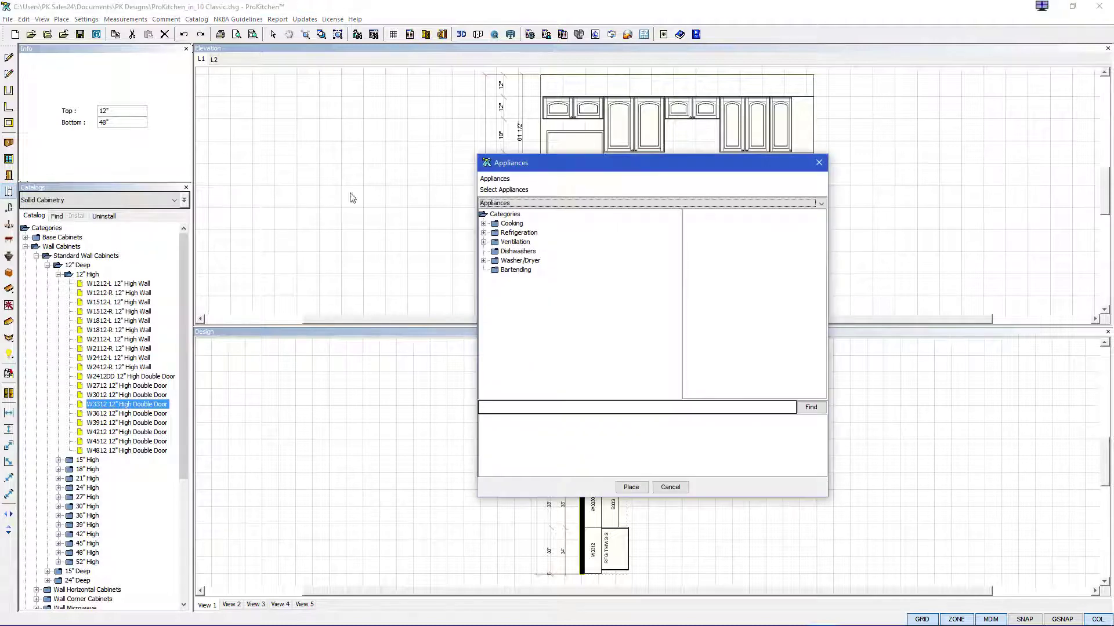
{"action": "left_click", "coordinate": [483, 224]}
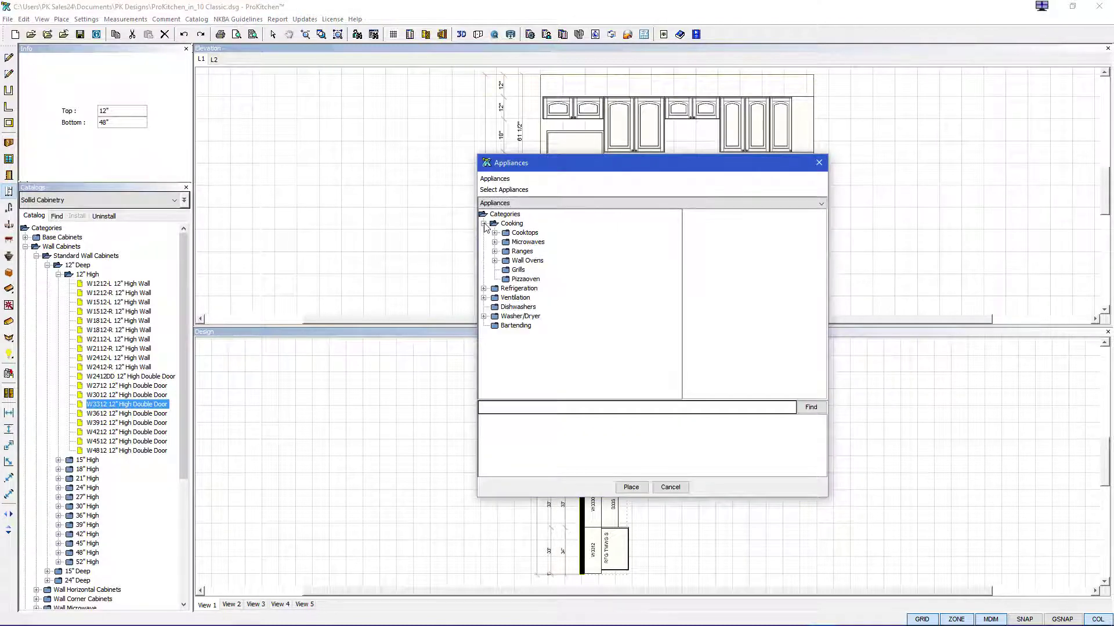
{"action": "left_click", "coordinate": [495, 243]}
{"action": "left_click", "coordinate": [551, 289]}
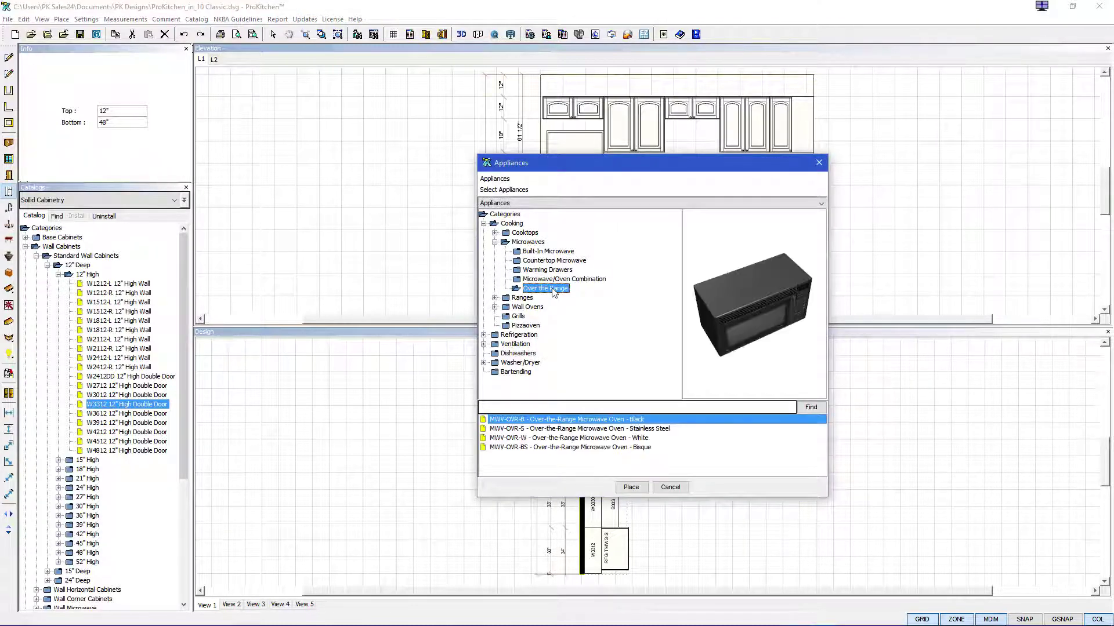
{"action": "left_click", "coordinate": [642, 429]}
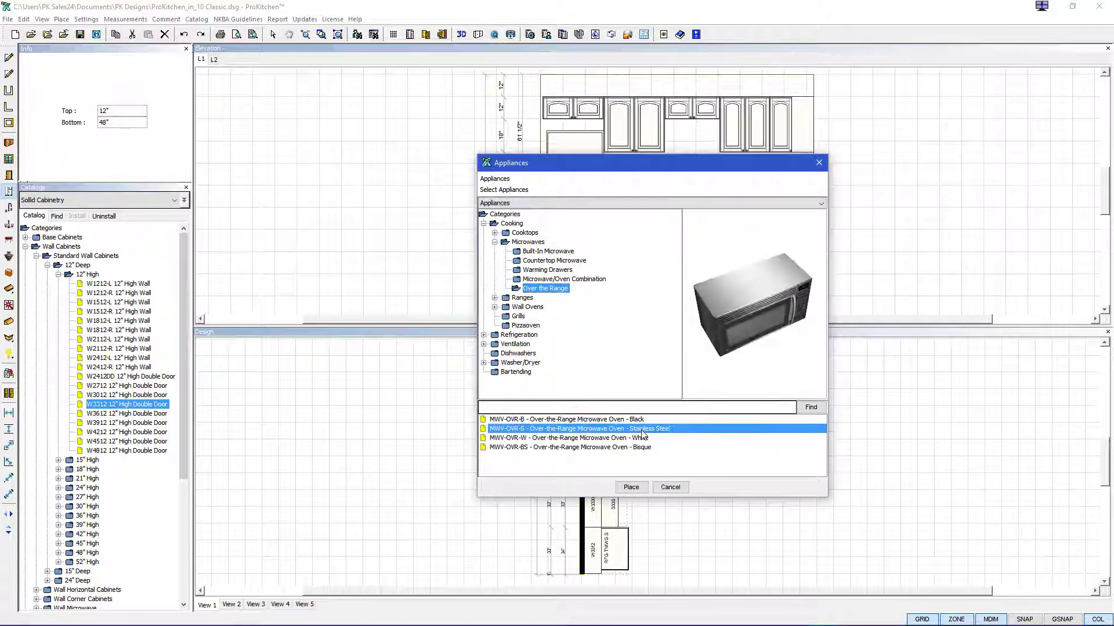
{"action": "left_click", "coordinate": [631, 487]}
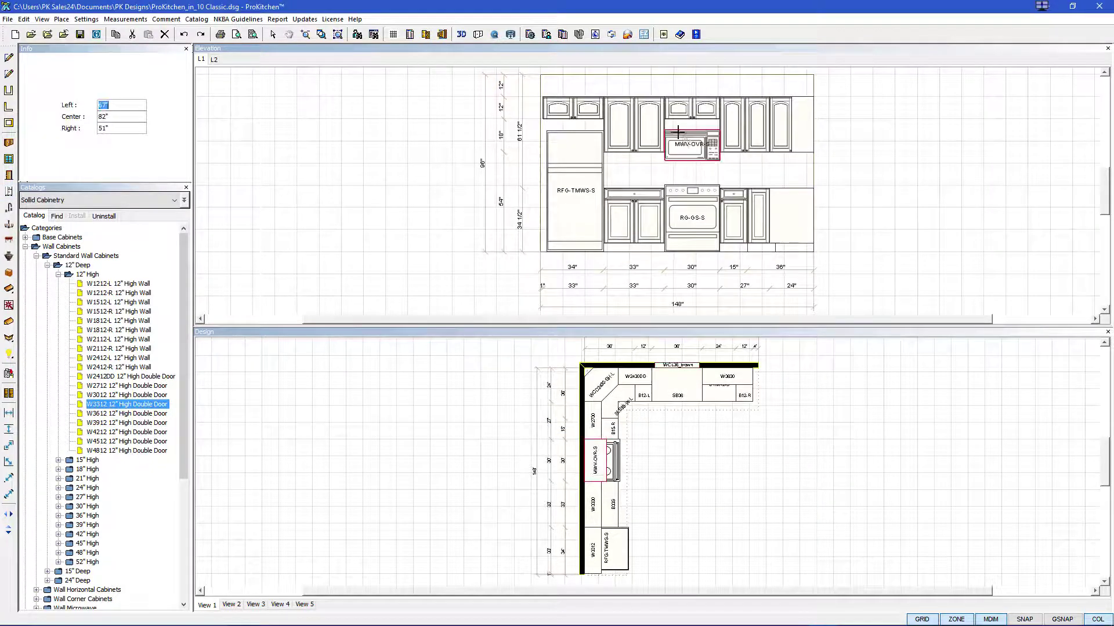
{"action": "left_click", "coordinate": [690, 133]}
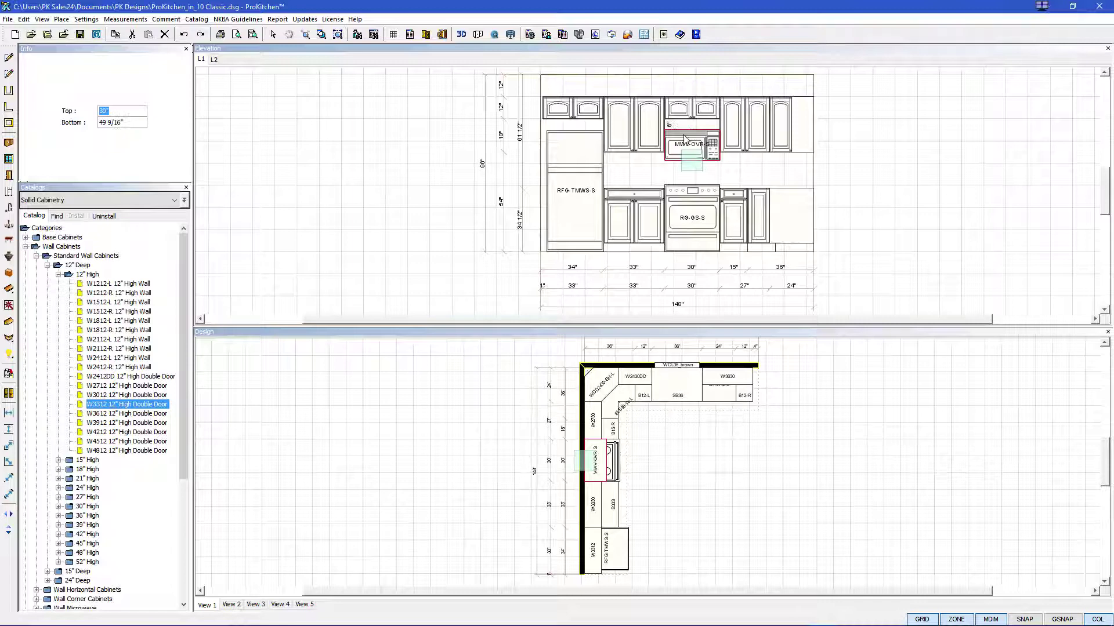
{"action": "type", "text": "24"}
{"action": "key", "text": "Return"}
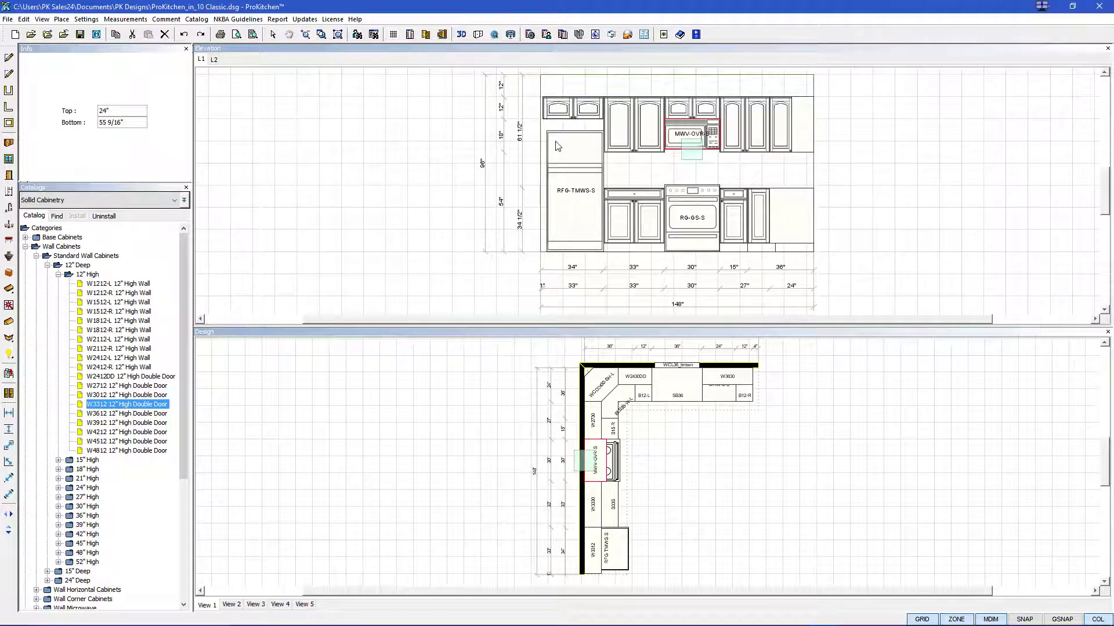
- Centre the RFG-TMWS-S refrigerator in its space
{"action": "right_click", "coordinate": [584, 148]}
{"action": "mouse_move", "coordinate": [622, 163]}
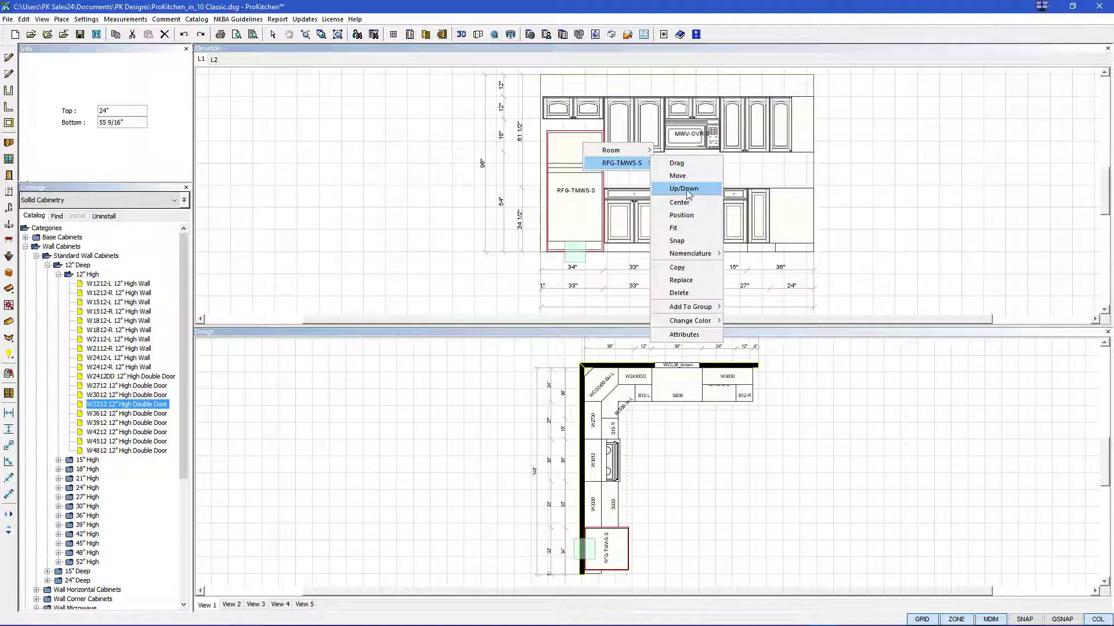
{"action": "left_click", "coordinate": [678, 202]}
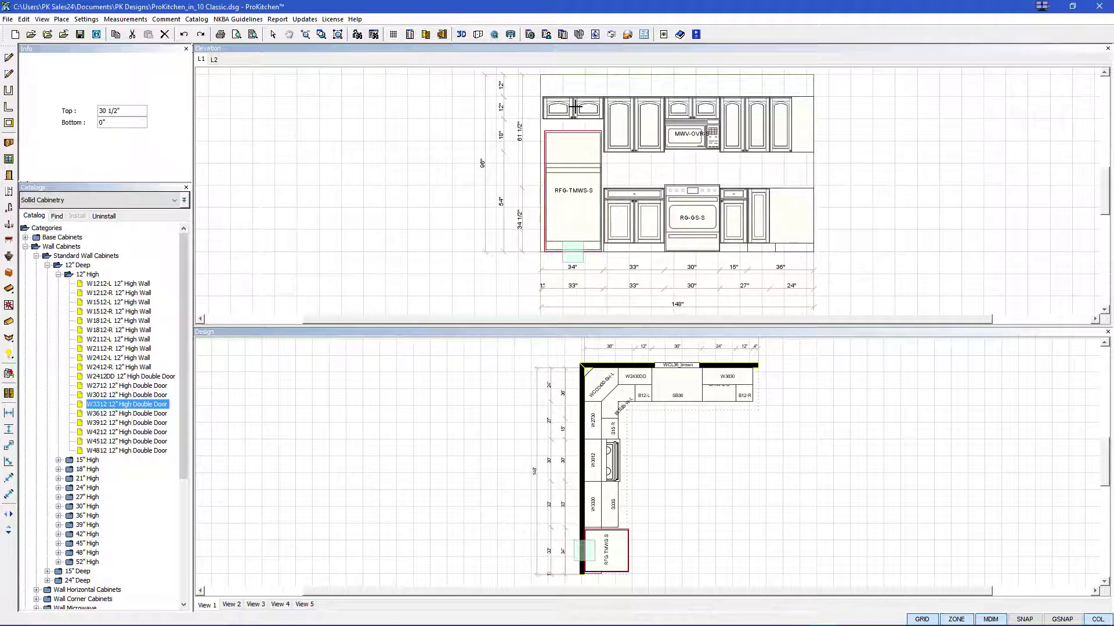
- Raise the refrigerator's height in its Attributes from 65 1/2" to 69 1/2"
{"action": "right_click", "coordinate": [578, 154]}
{"action": "mouse_move", "coordinate": [600, 177]}
{"action": "left_click", "coordinate": [673, 345]}
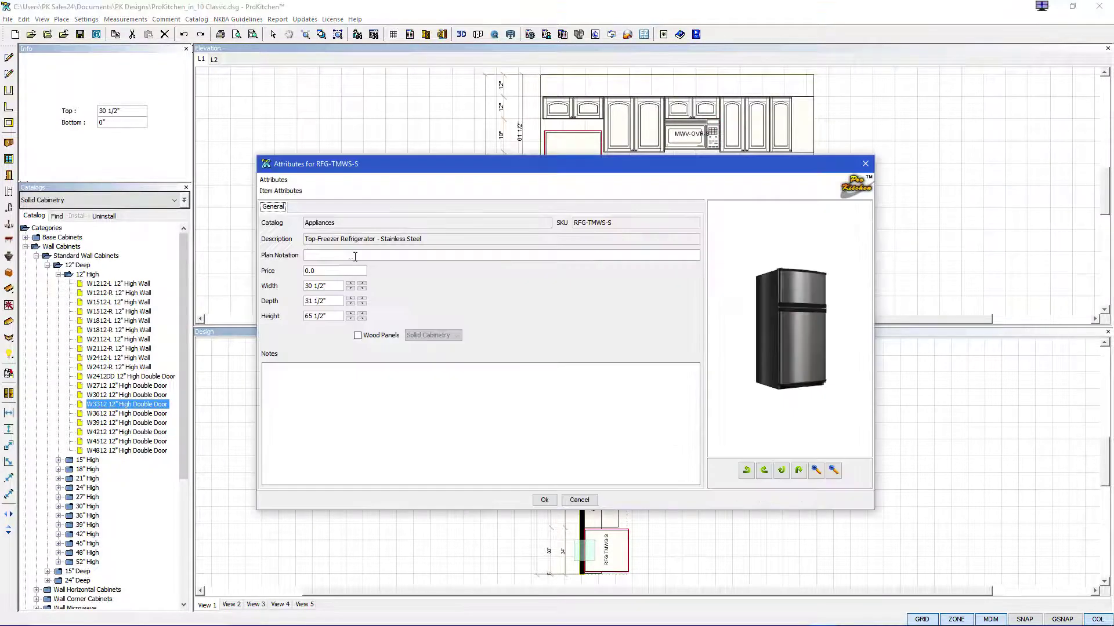
{"action": "left_click", "coordinate": [350, 313]}
{"action": "left_click", "coordinate": [350, 314]}
{"action": "left_click", "coordinate": [350, 314]}
{"action": "left_click", "coordinate": [350, 314]}
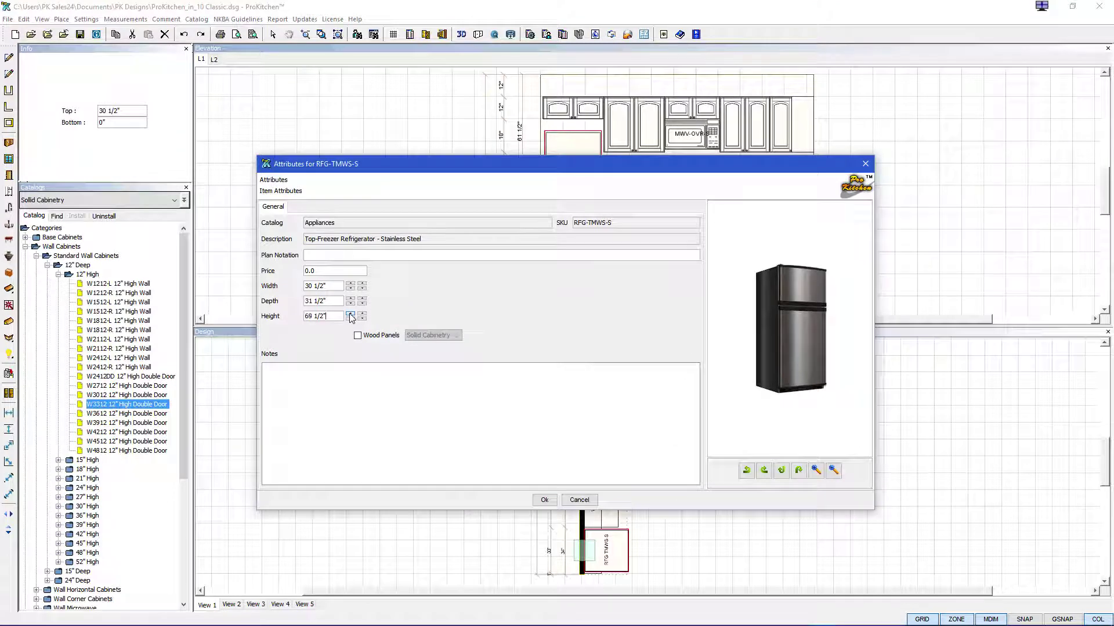
{"action": "left_click", "coordinate": [545, 500]}
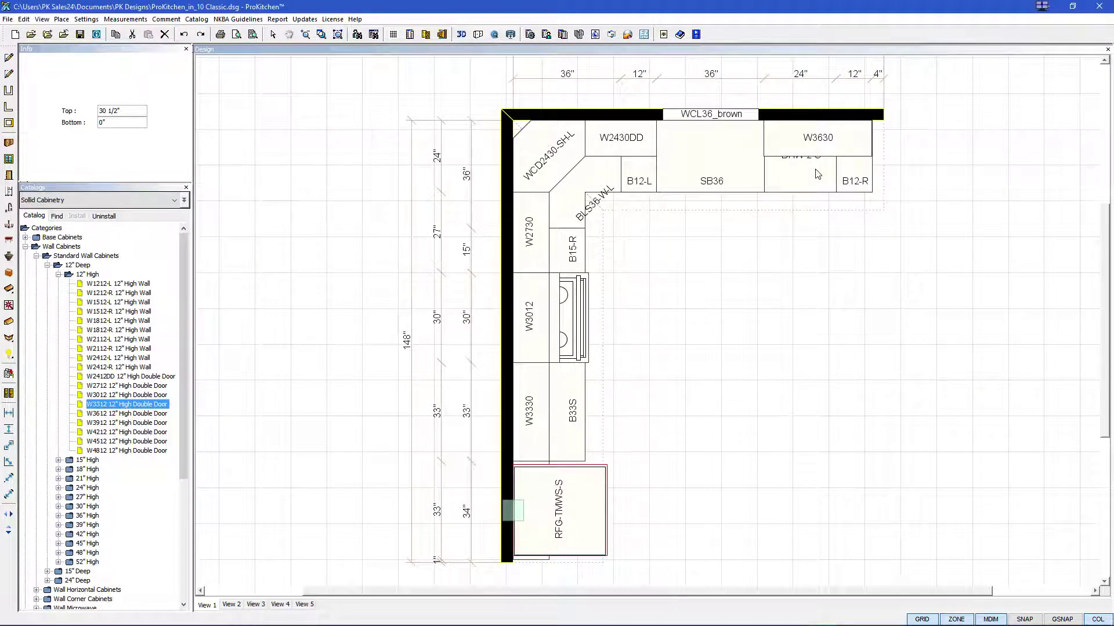
{"action": "right_click", "coordinate": [700, 161]}
{"action": "mouse_move", "coordinate": [724, 175]}
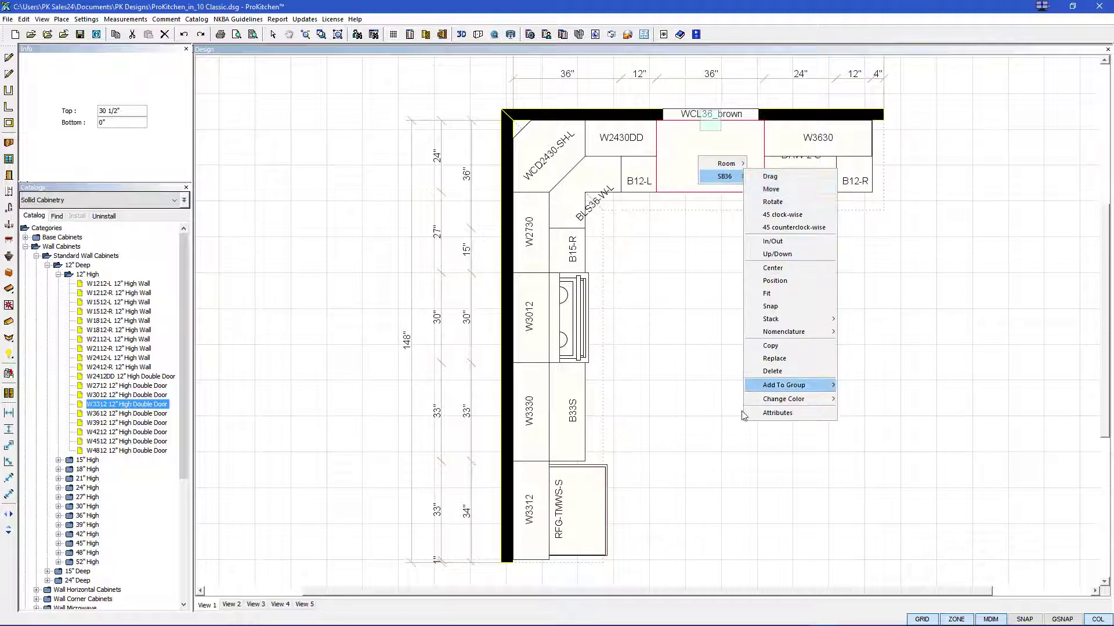
{"action": "left_click", "coordinate": [771, 413]}
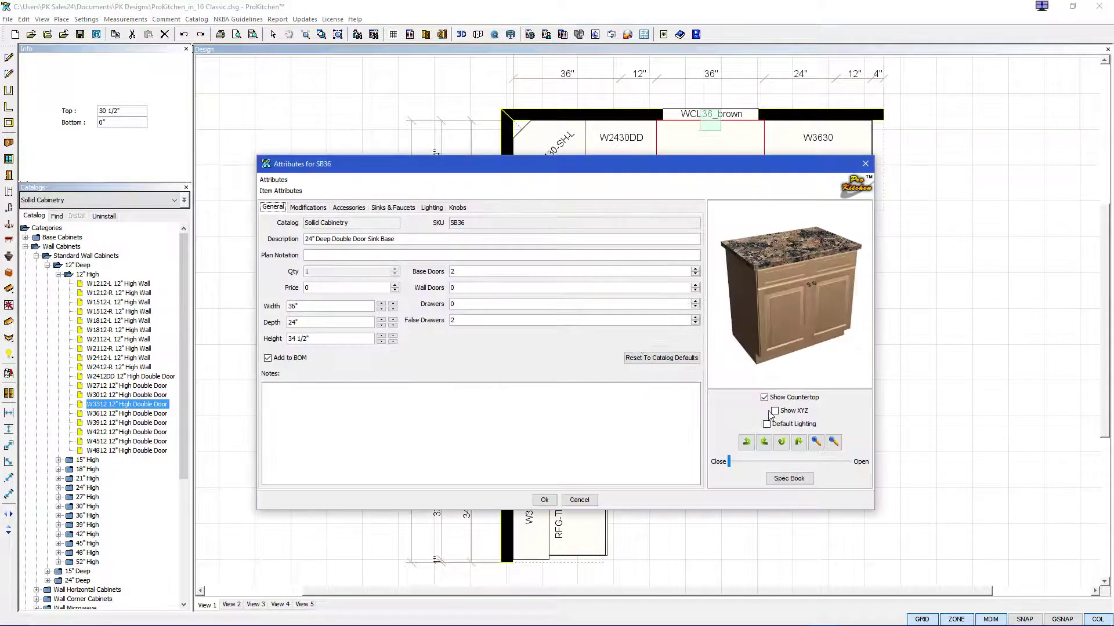
{"action": "left_click", "coordinate": [384, 209]}
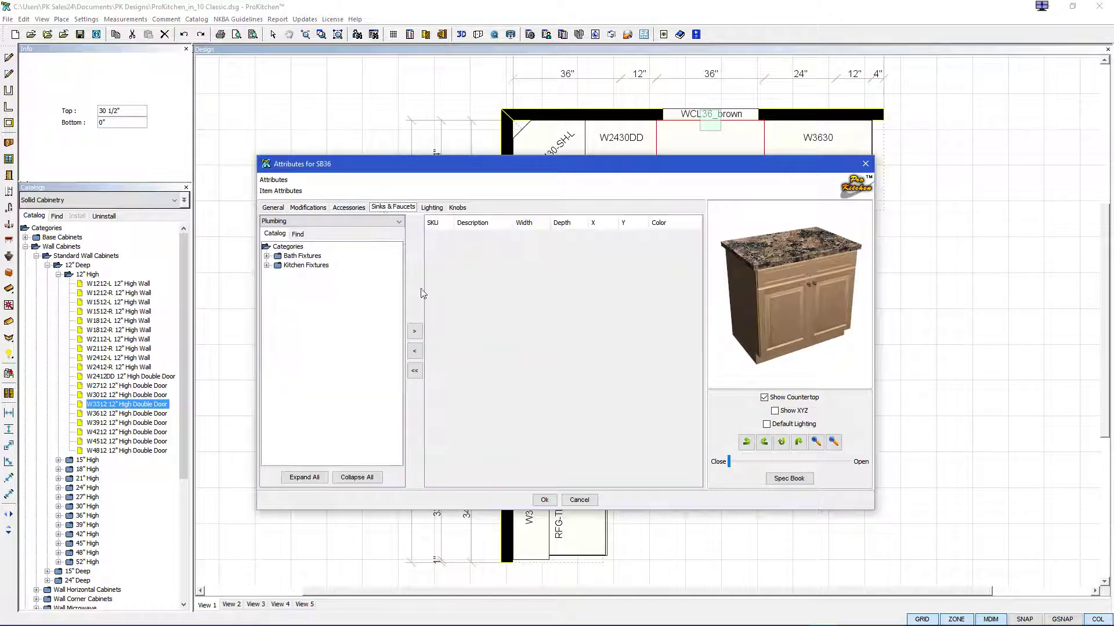
{"action": "left_click", "coordinate": [584, 500]}
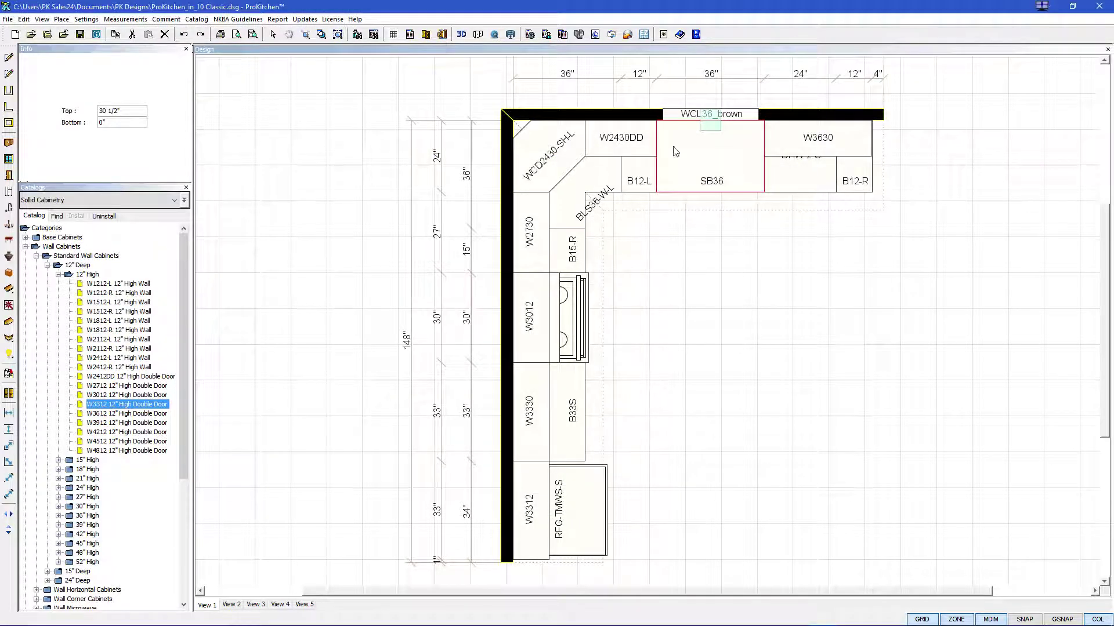
- Place the UKS31-2T-L sink from Kitchen Fixtures > Sinks > Undercounter > 2 Basins into SB36
{"action": "left_click", "coordinate": [9, 209]}
{"action": "left_click", "coordinate": [496, 203]}
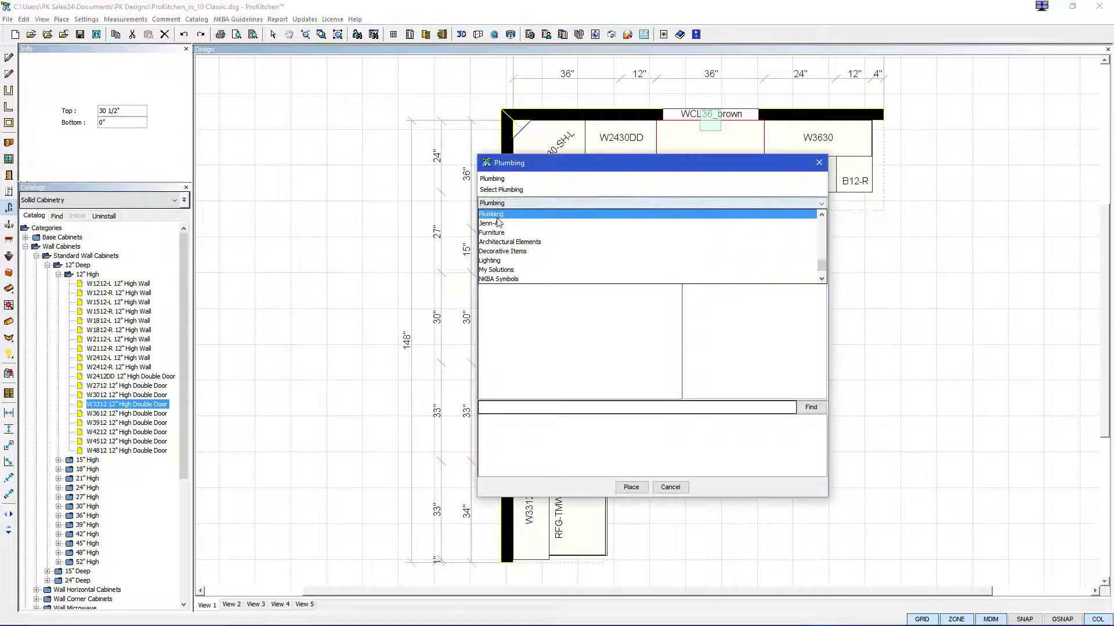
{"action": "scroll", "coordinate": [519, 250], "scroll_direction": "down", "scroll_amount": 1}
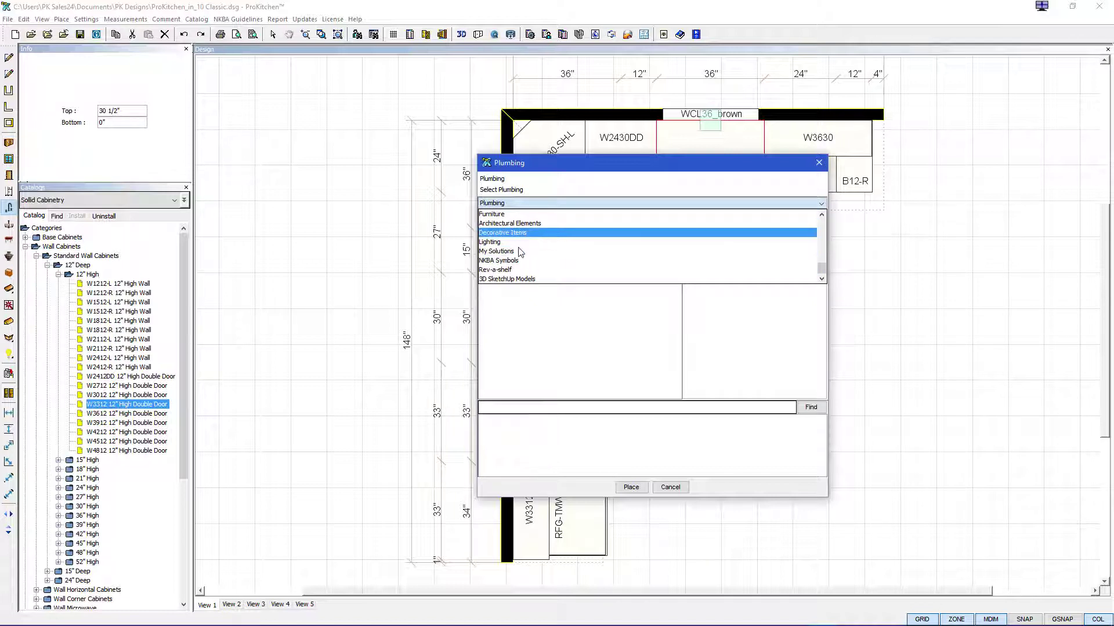
{"action": "scroll", "coordinate": [520, 252], "scroll_direction": "up", "scroll_amount": 2}
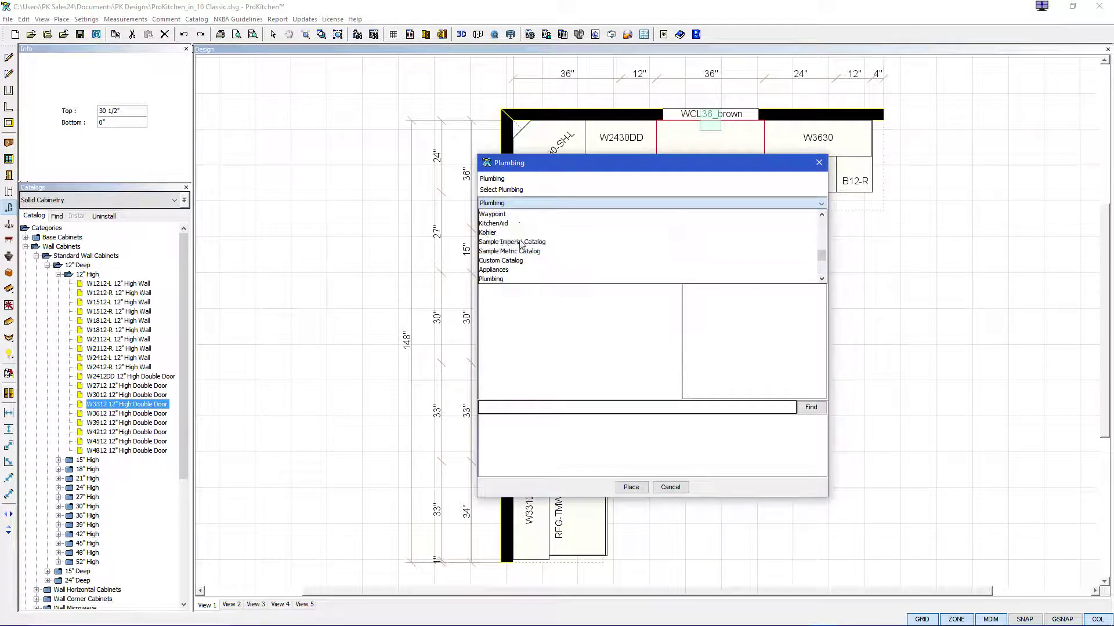
{"action": "left_click", "coordinate": [518, 200]}
{"action": "left_click", "coordinate": [485, 233]}
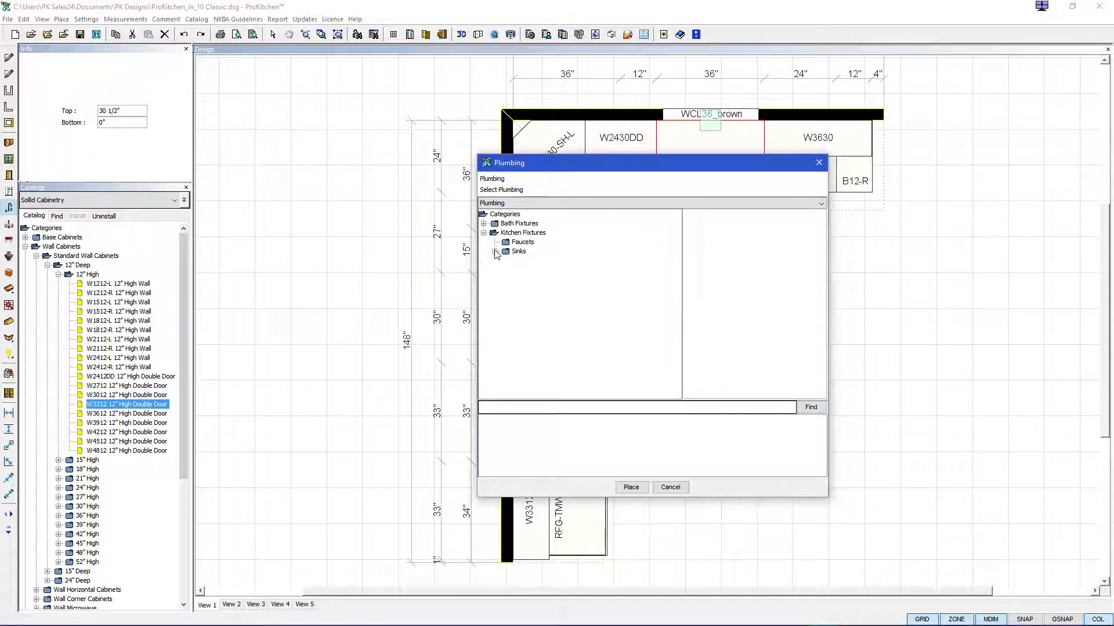
{"action": "left_click", "coordinate": [495, 252]}
{"action": "left_click", "coordinate": [506, 307]}
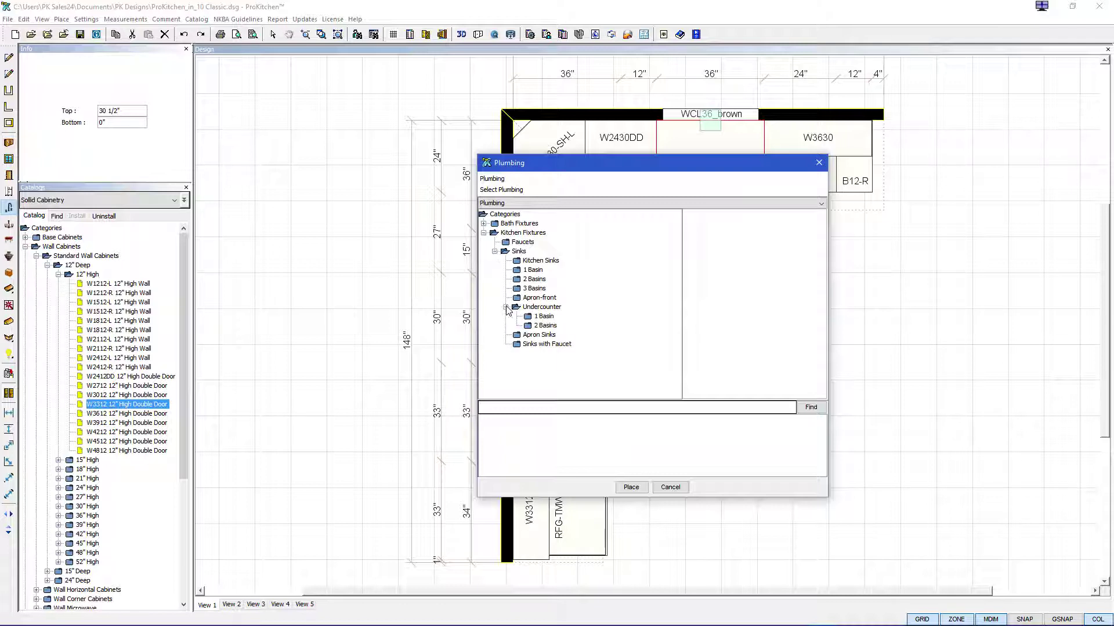
{"action": "left_click", "coordinate": [536, 326]}
{"action": "left_click", "coordinate": [641, 429]}
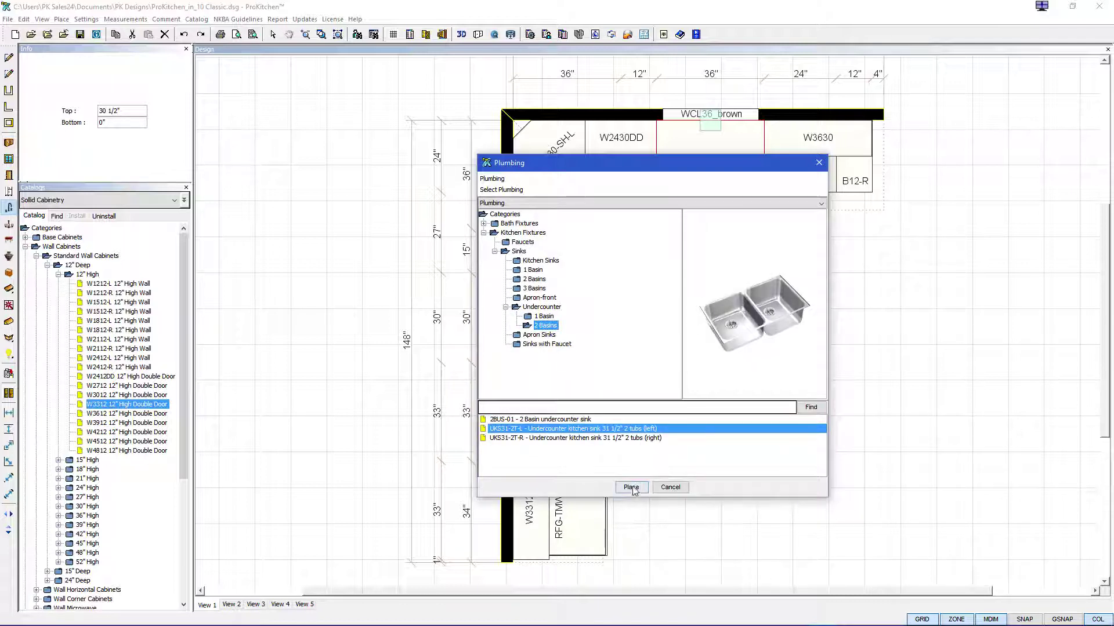
{"action": "left_click", "coordinate": [632, 488]}
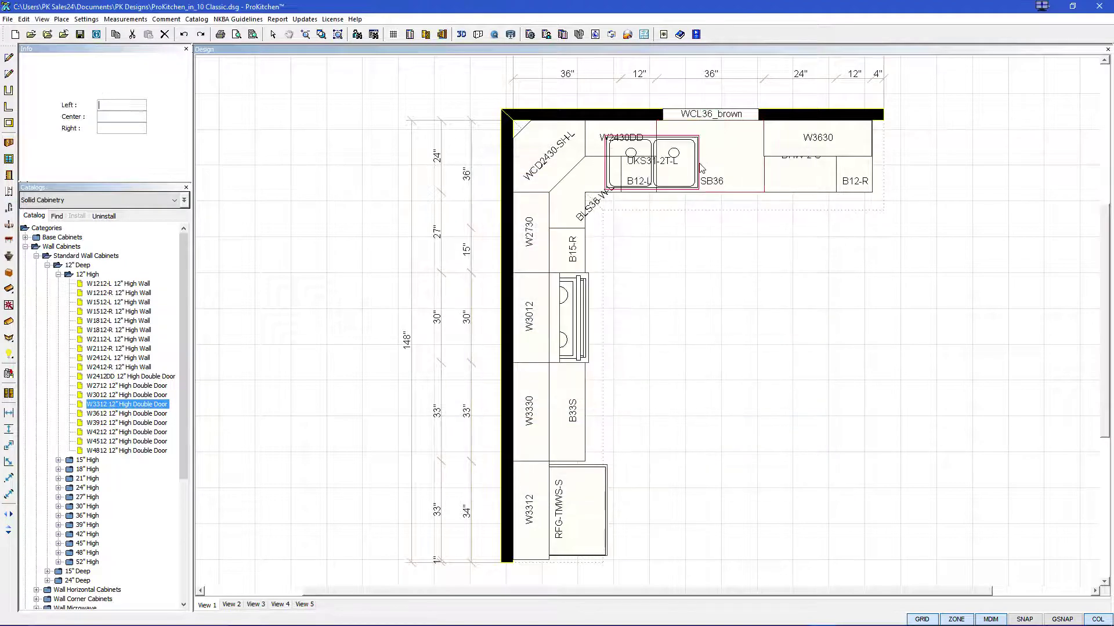
{"action": "left_click", "coordinate": [724, 172]}
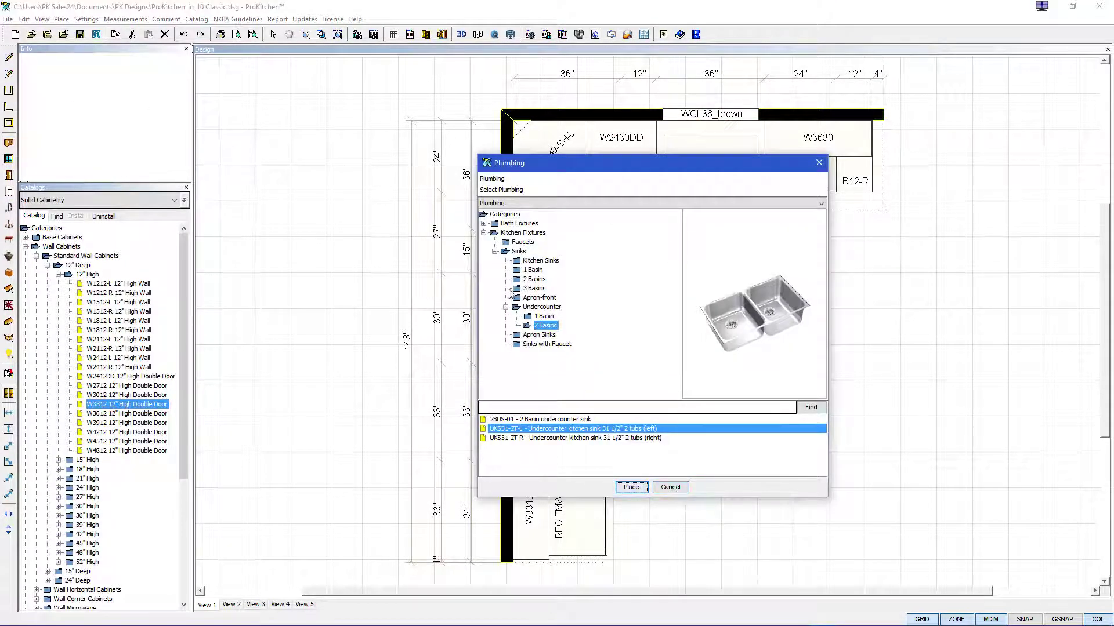
- Put the KF-02 faucet on the UKS31-2T-L sink and close the Plumbing catalog
{"action": "left_click", "coordinate": [483, 233]}
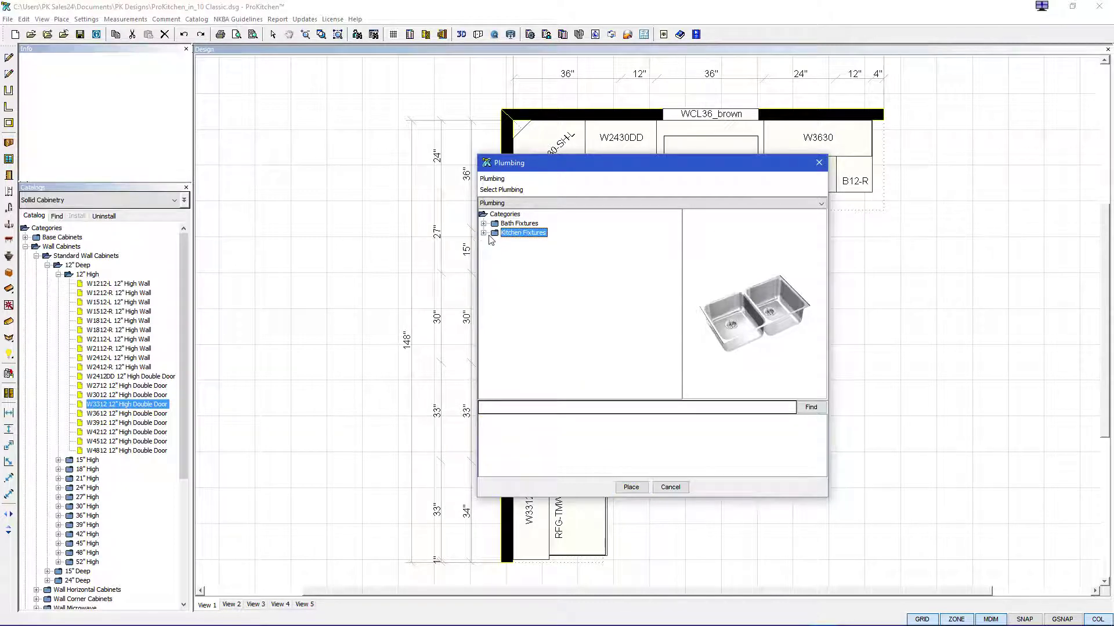
{"action": "left_click", "coordinate": [483, 233]}
{"action": "left_click", "coordinate": [523, 241]}
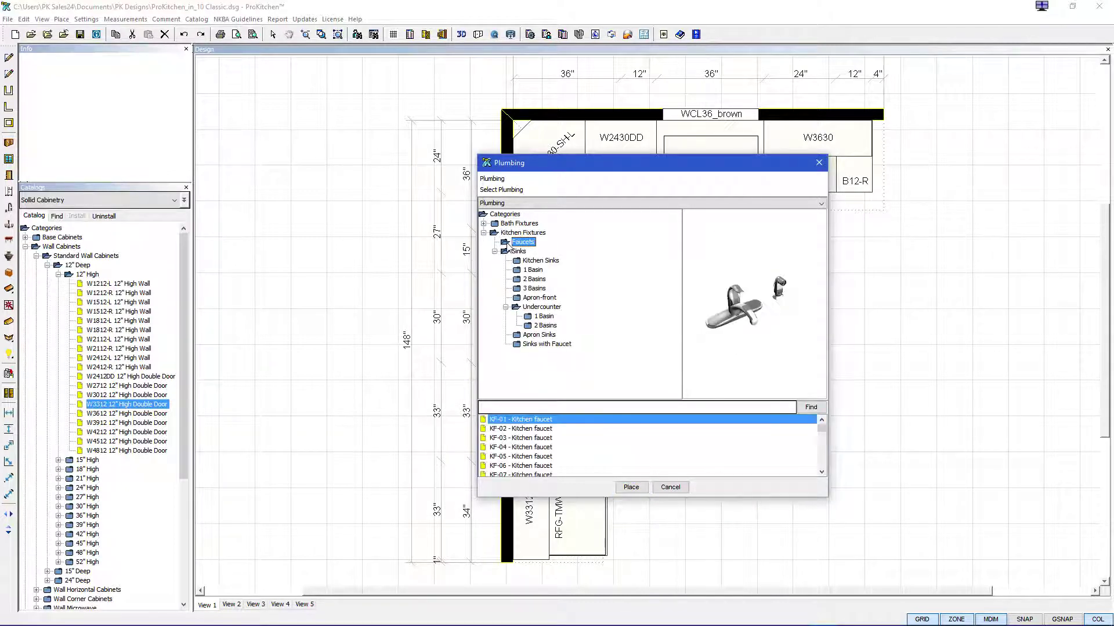
{"action": "left_click", "coordinate": [522, 429]}
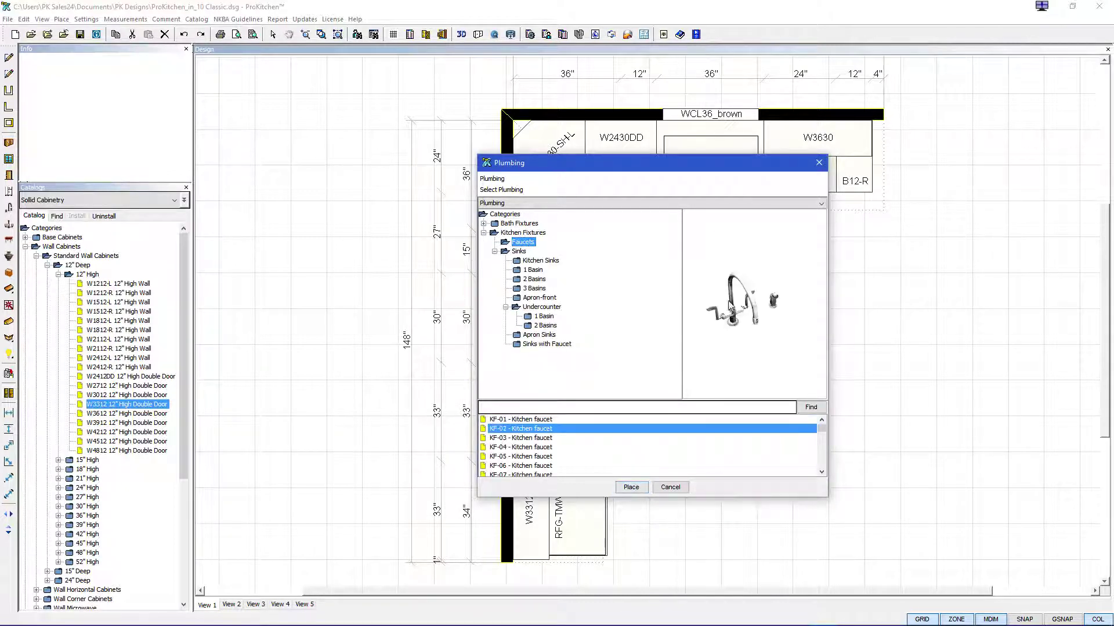
{"action": "left_click", "coordinate": [631, 487]}
{"action": "left_click", "coordinate": [710, 132]}
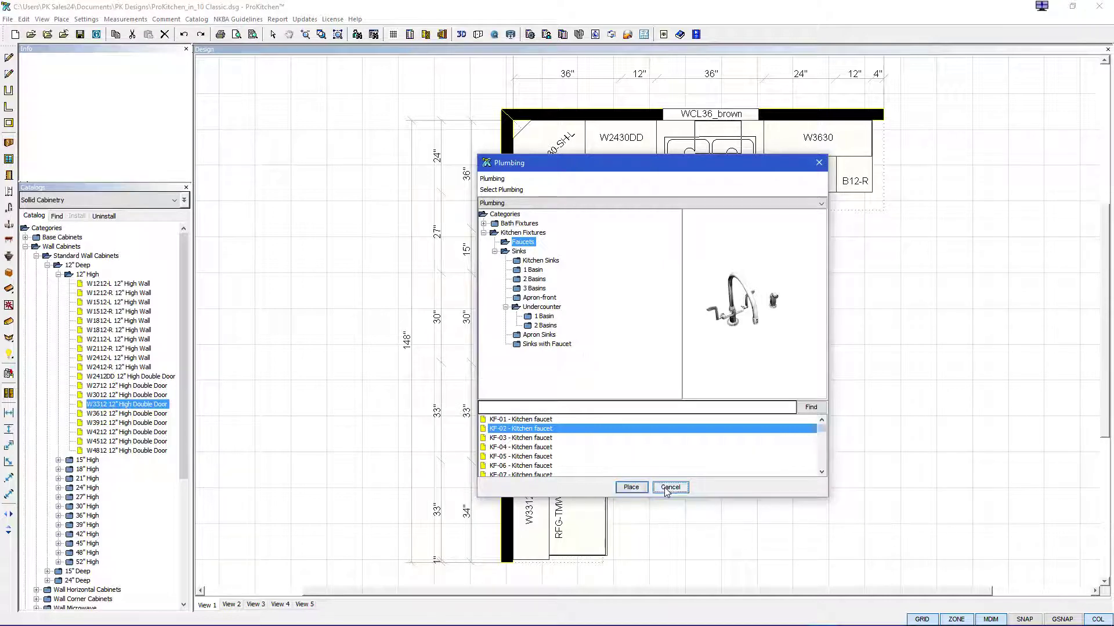
{"action": "left_click", "coordinate": [667, 489]}
- Apply the LB8 Light Baffle Rail from Moldings > Bottom Molding to the W3330 cabinet
{"action": "left_click", "coordinate": [738, 250]}
{"action": "scroll", "coordinate": [780, 198], "scroll_direction": "down", "scroll_amount": 1}
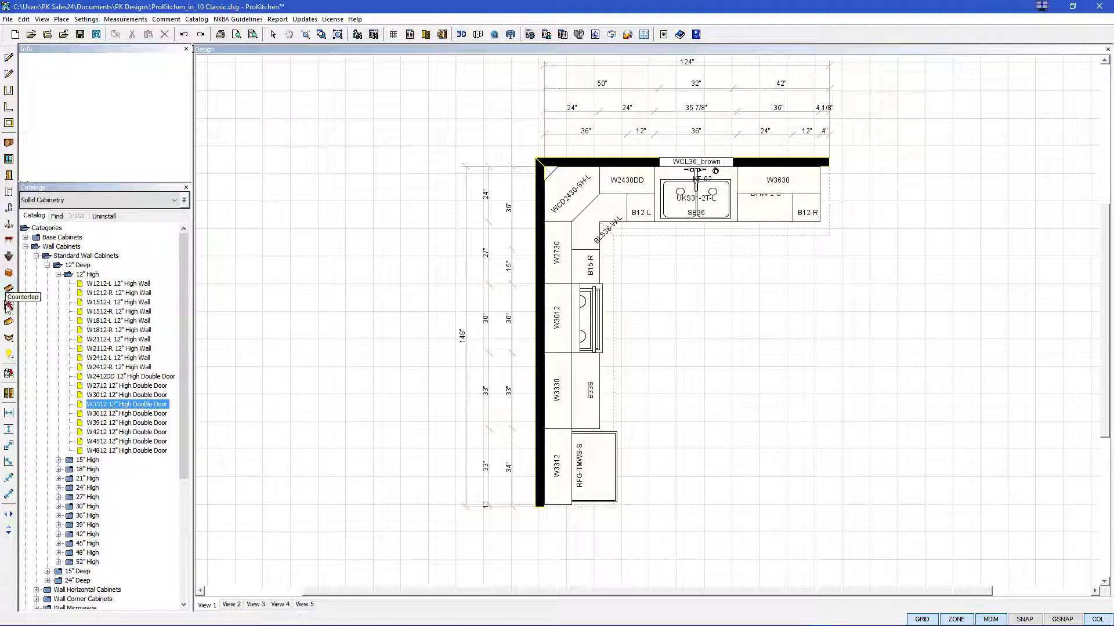
{"action": "left_click", "coordinate": [10, 339]}
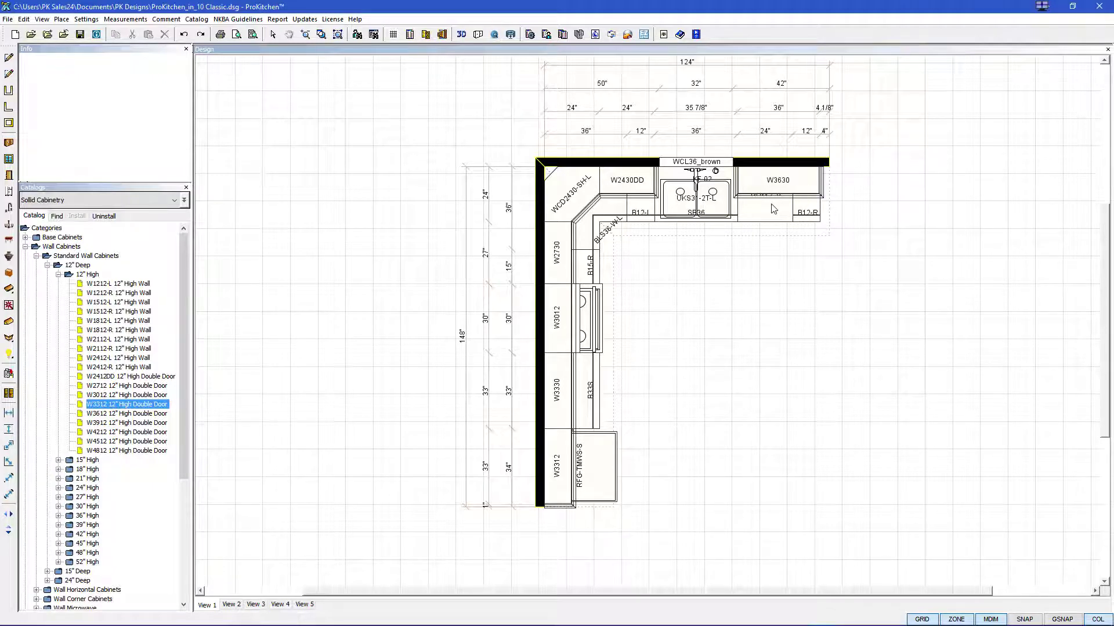
{"action": "left_click", "coordinate": [9, 290]}
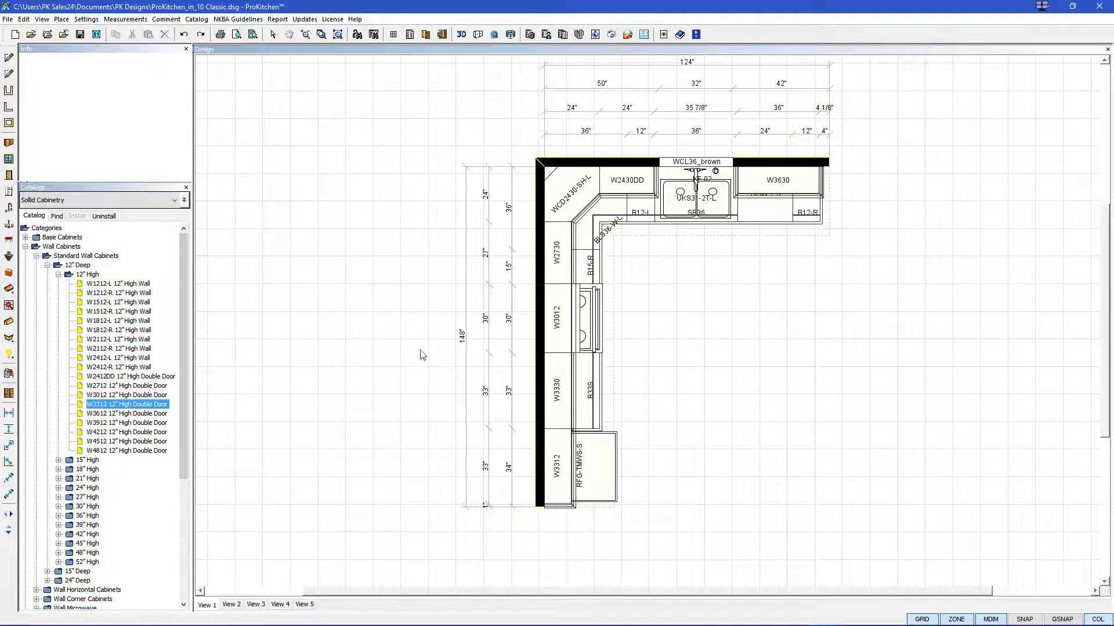
{"action": "left_click", "coordinate": [639, 226]}
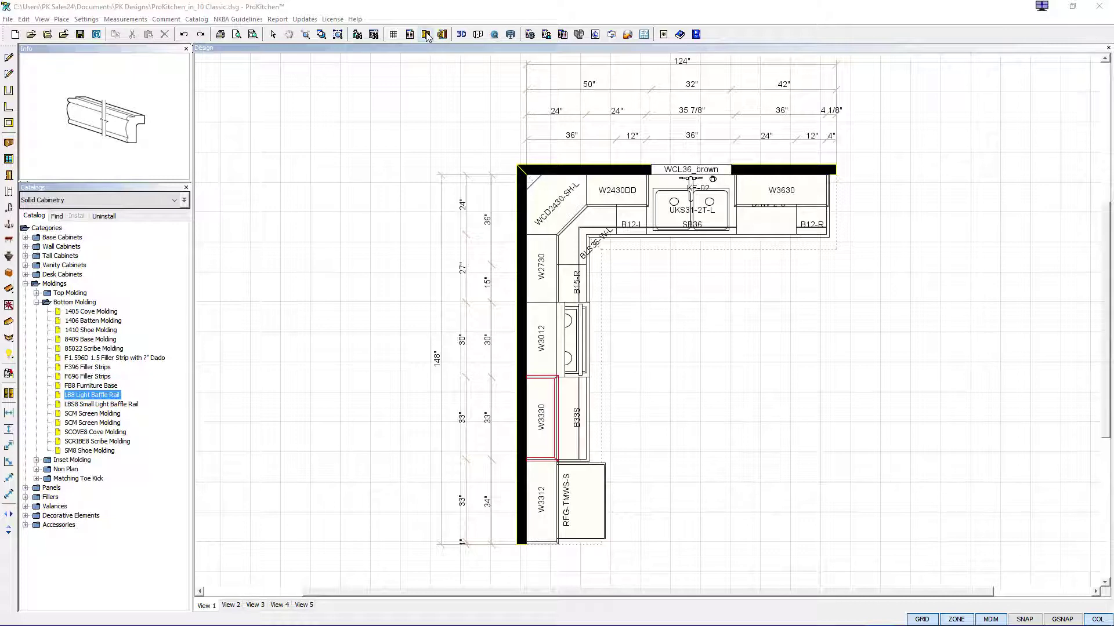
- Set the global specifications to Designer Series, Alpine doors, Clear Alder wood and Iron finish
{"action": "left_click", "coordinate": [426, 35]}
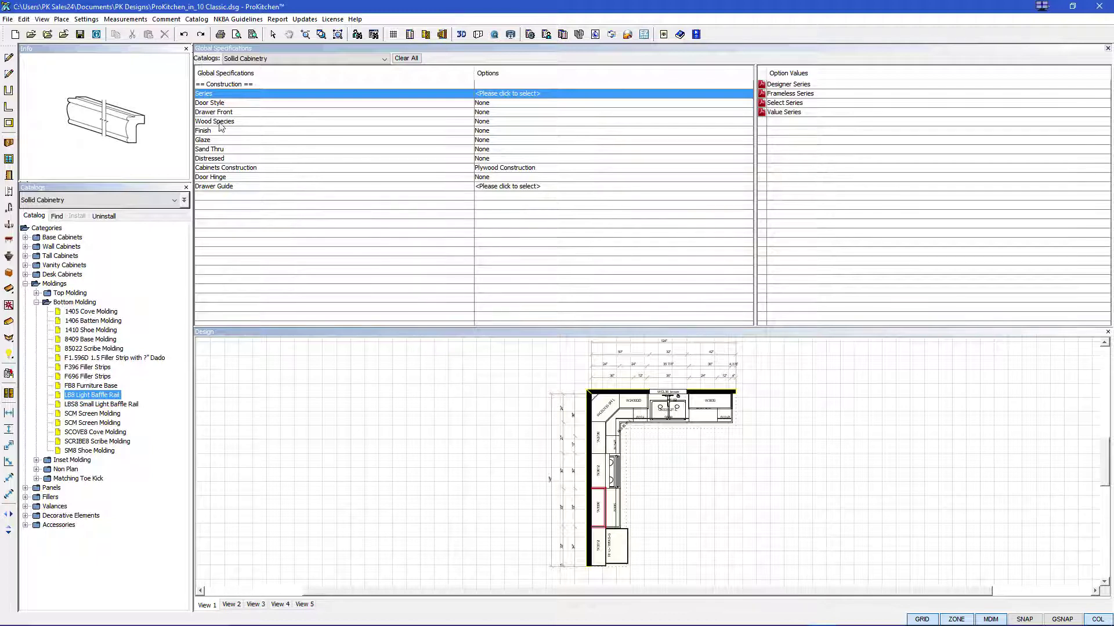
{"action": "left_click", "coordinate": [802, 85]}
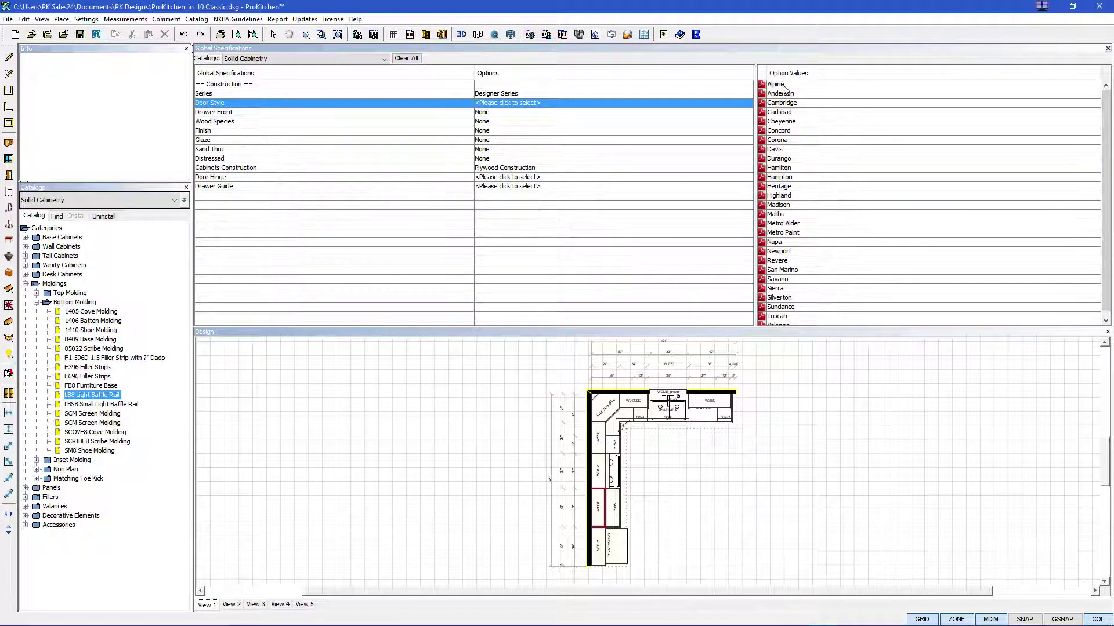
{"action": "left_click", "coordinate": [777, 85]}
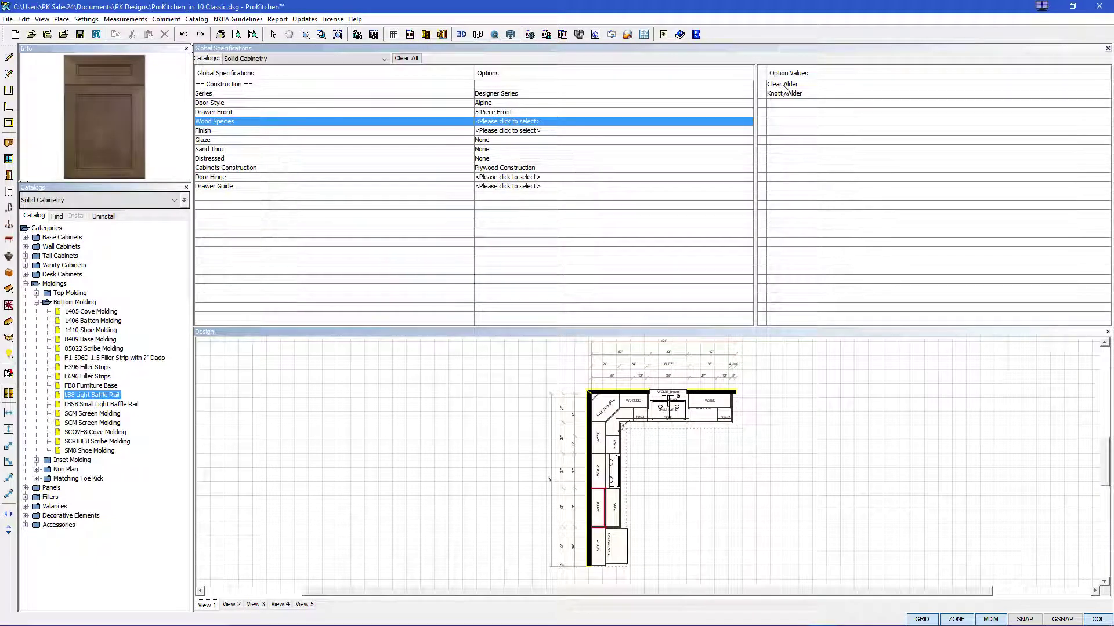
{"action": "left_click", "coordinate": [783, 86]}
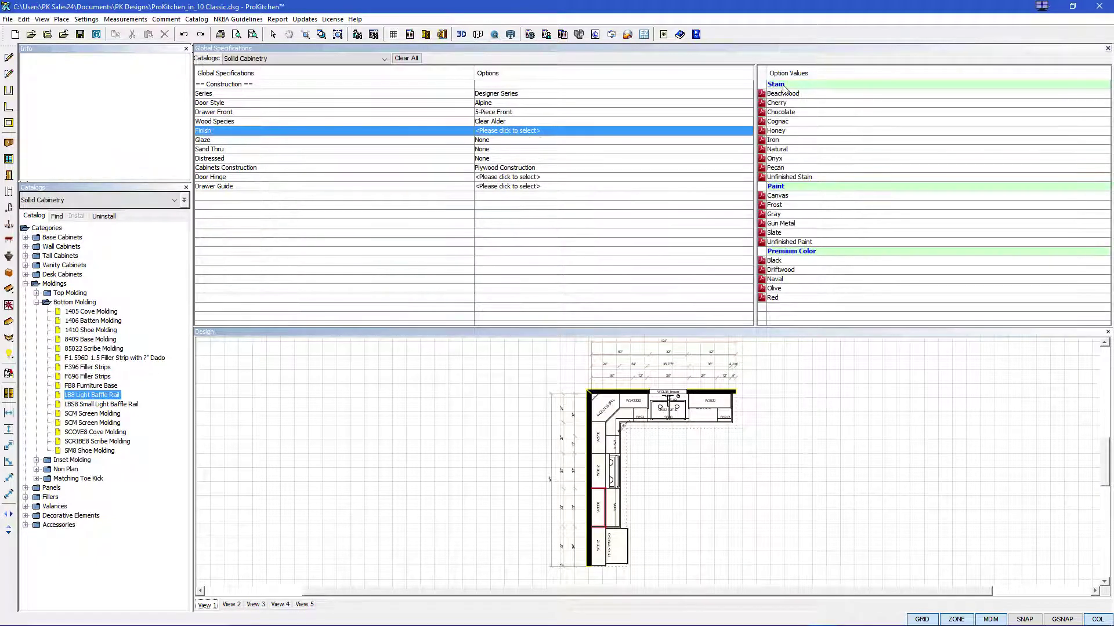
{"action": "left_click", "coordinate": [778, 140]}
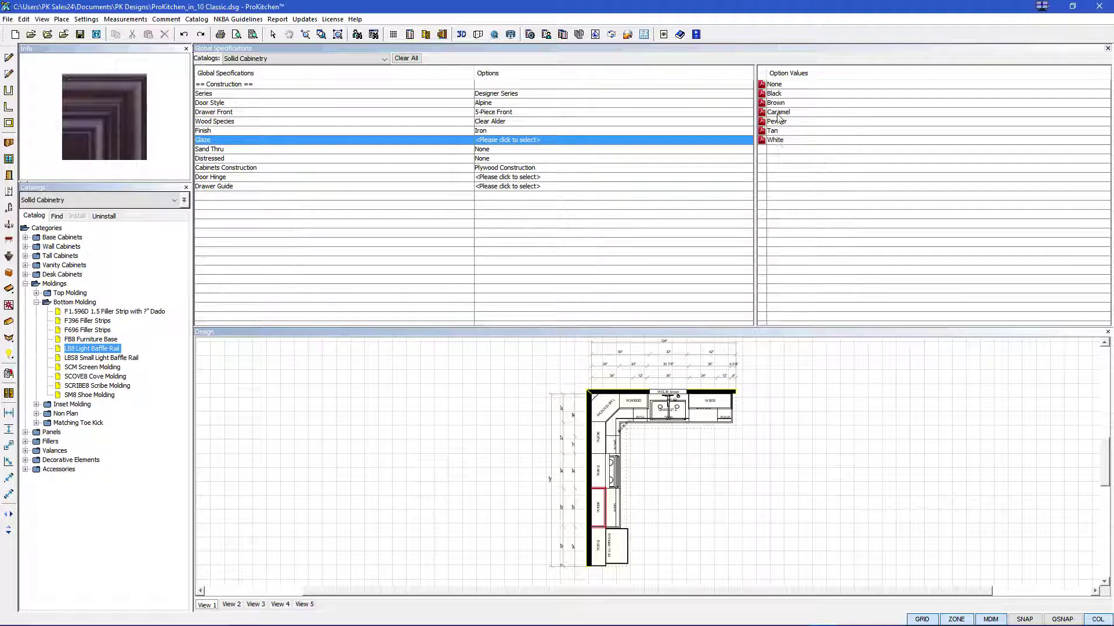
- Set Glaze, Sand Thru, Distressed, Door Hinge and Drawer Guide all to None
{"action": "left_click", "coordinate": [775, 84]}
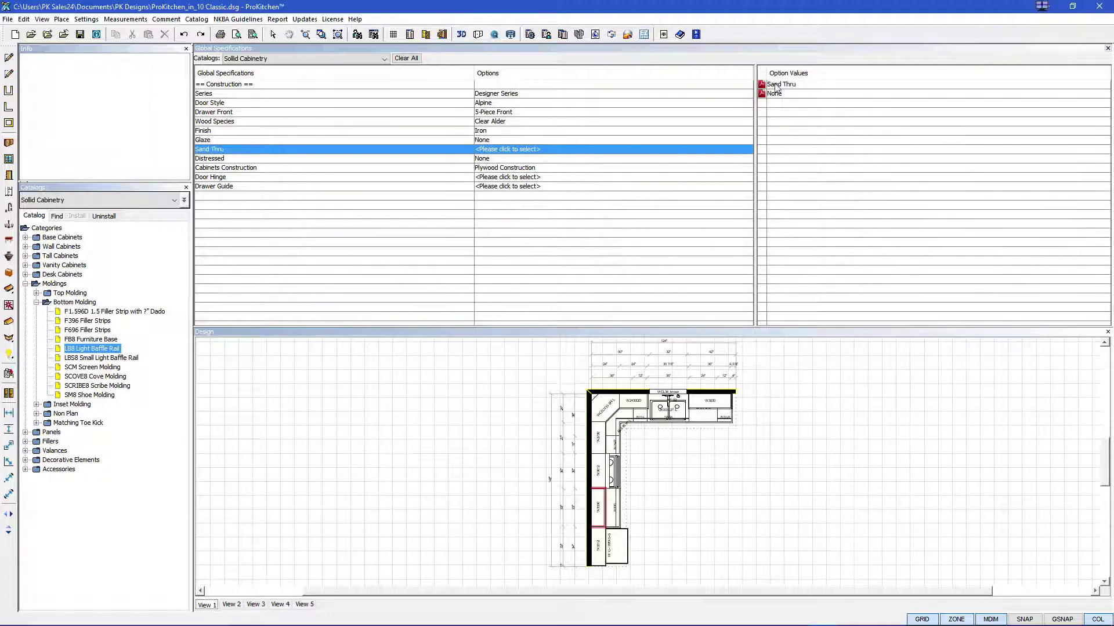
{"action": "left_click", "coordinate": [776, 94]}
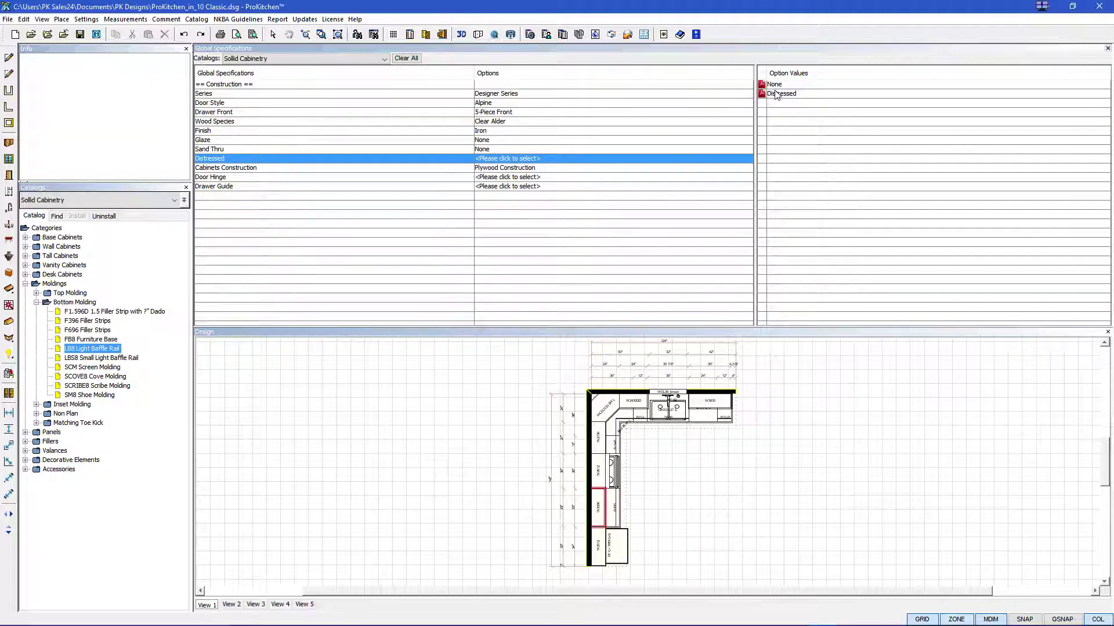
{"action": "left_click", "coordinate": [774, 85]}
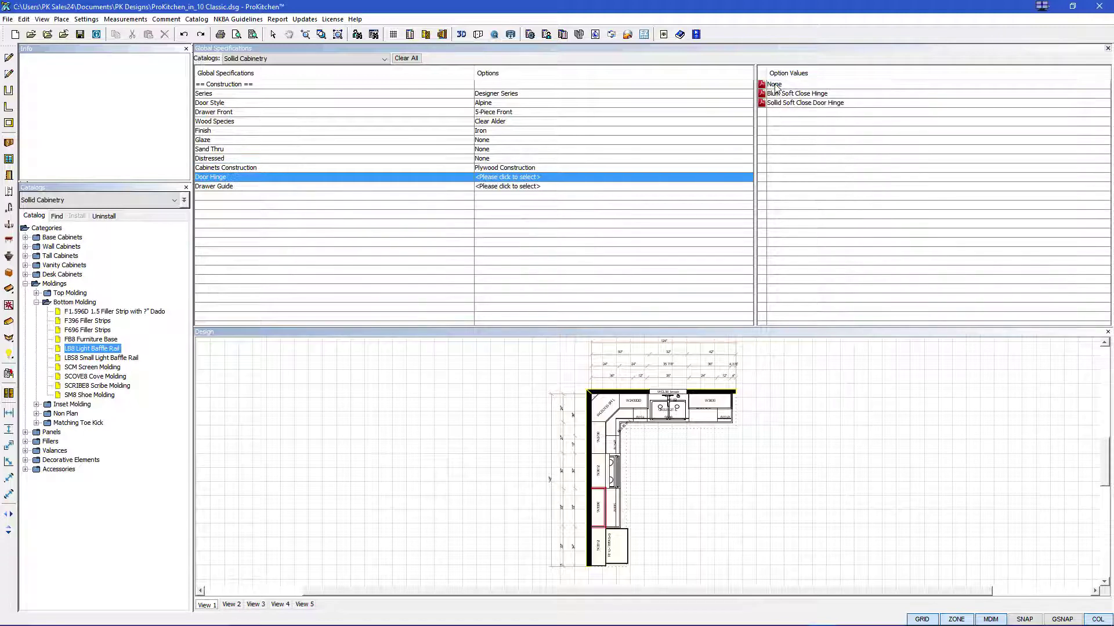
{"action": "left_click", "coordinate": [775, 85]}
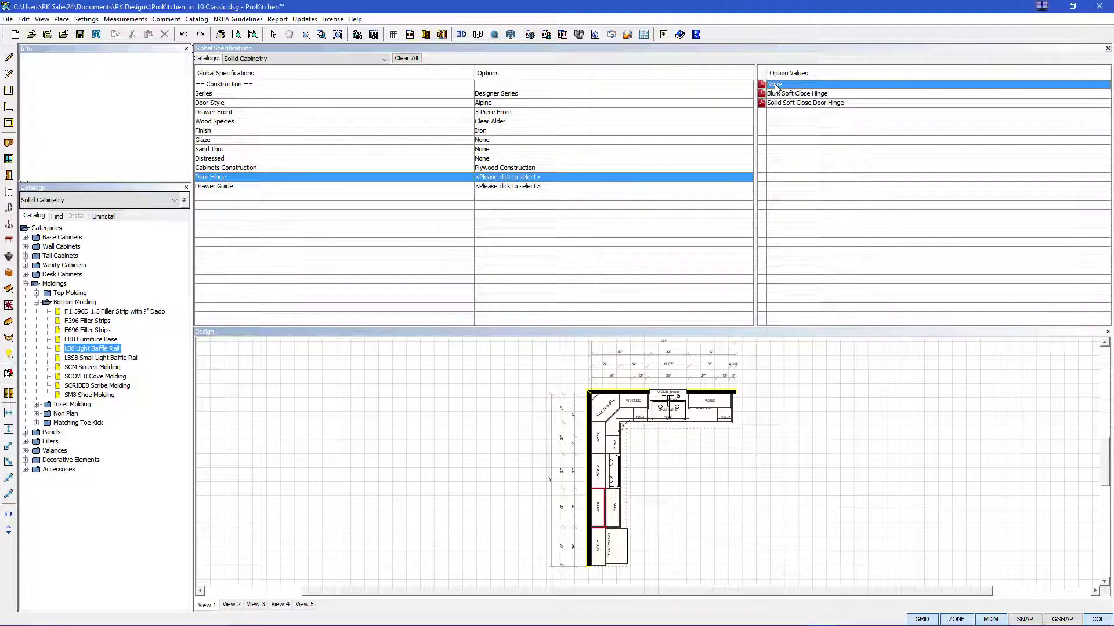
{"action": "left_click", "coordinate": [775, 84]}
{"action": "left_click", "coordinate": [775, 85]}
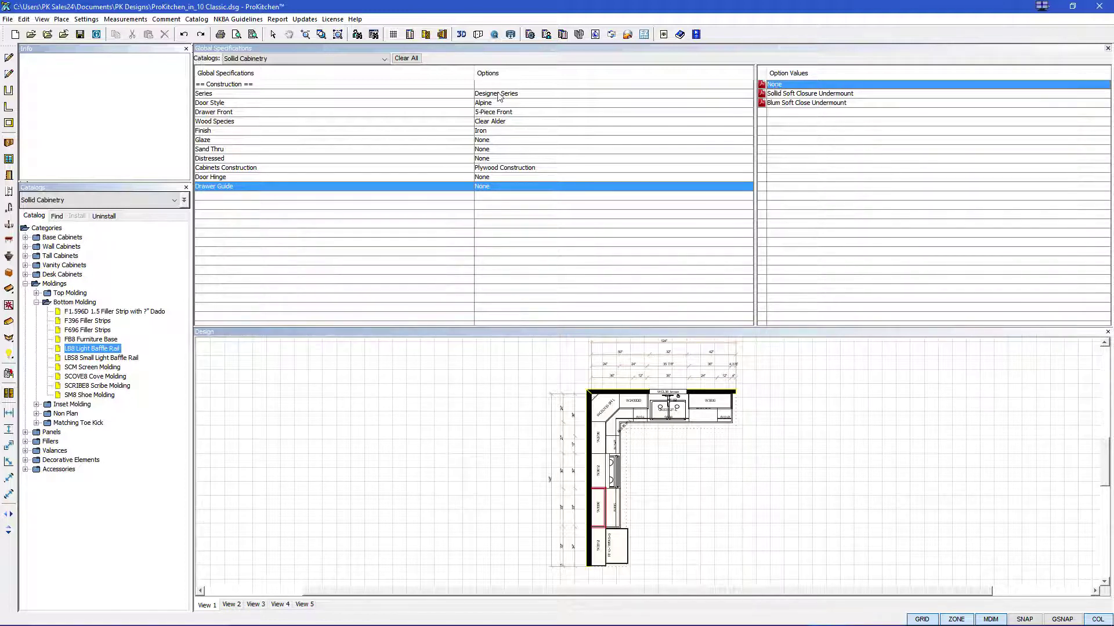
- Close the specifications and orbit the 3D view to an elevated perspective of the kitchen
{"action": "left_click", "coordinate": [1107, 48]}
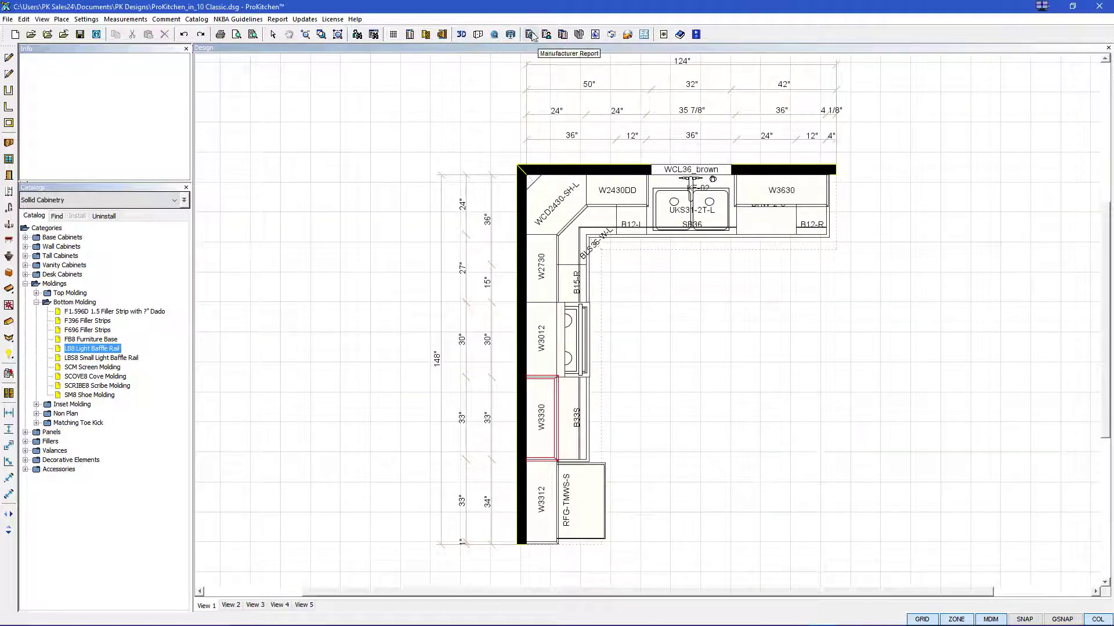
{"action": "left_click", "coordinate": [461, 36]}
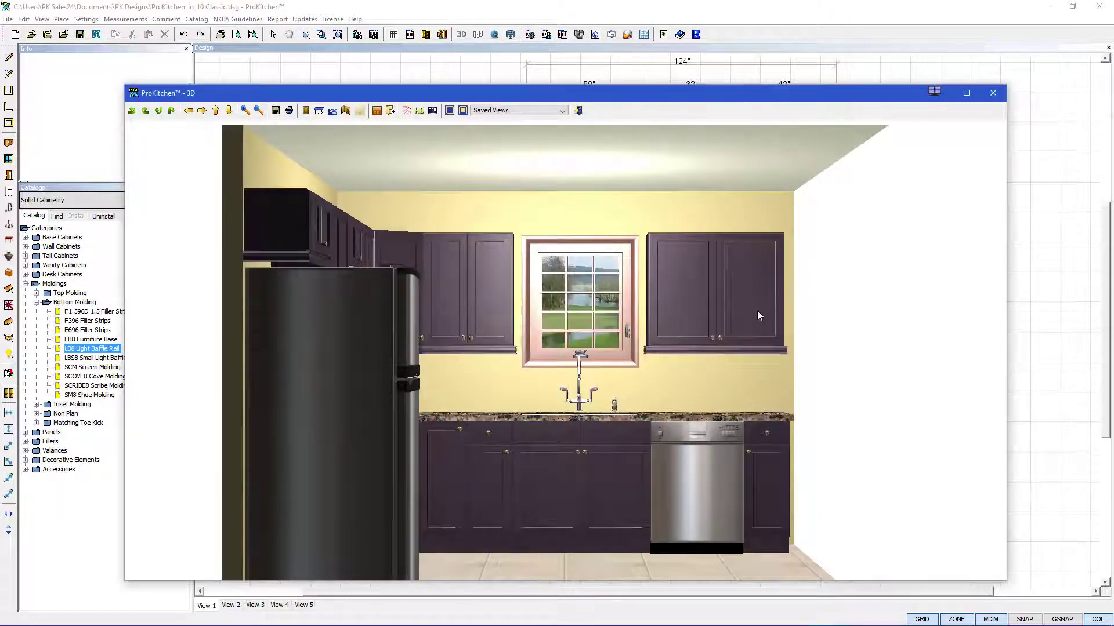
{"action": "left_click_drag", "start_coordinate": [772, 260], "coordinate": [621, 336]}
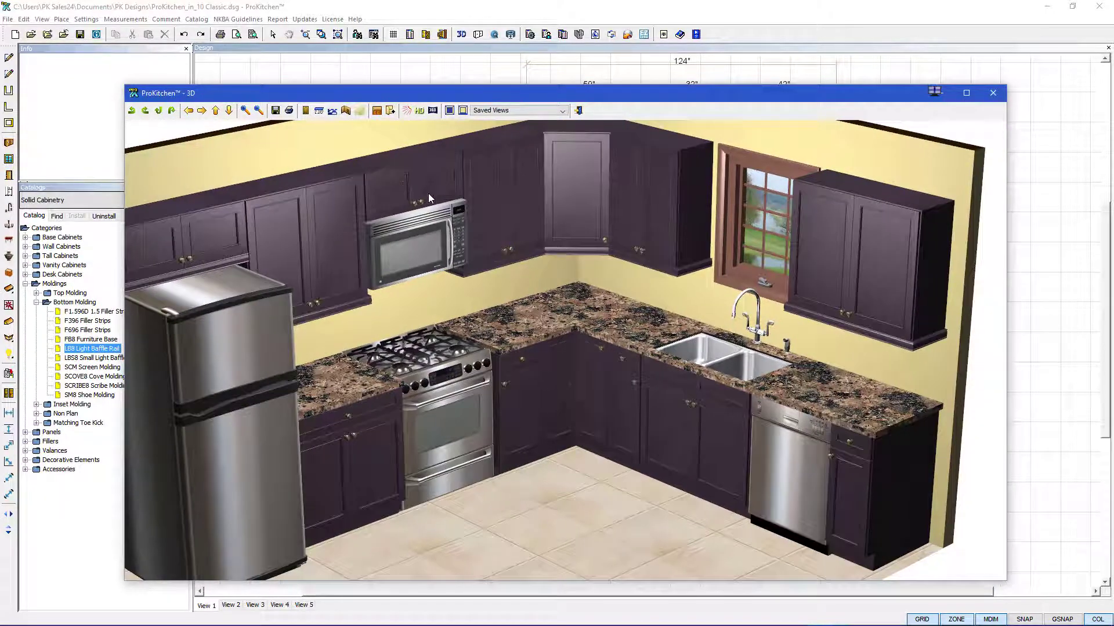
- Set the HD render to 1280x1024 with additional highlight and maximum image quality
{"action": "left_click", "coordinate": [420, 111]}
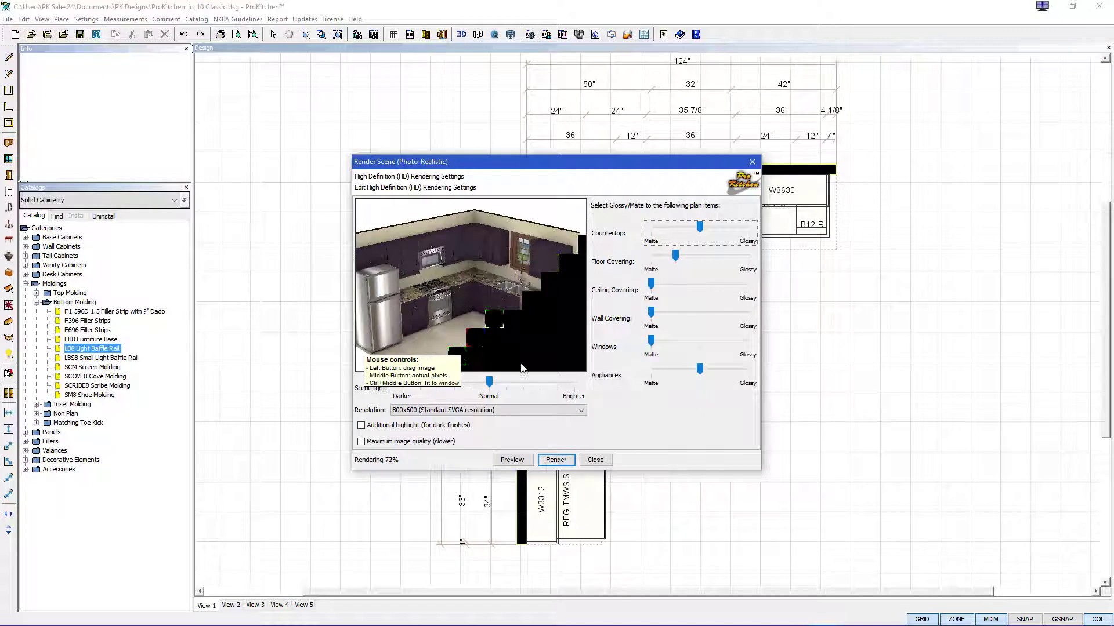
{"action": "left_click", "coordinate": [580, 410]}
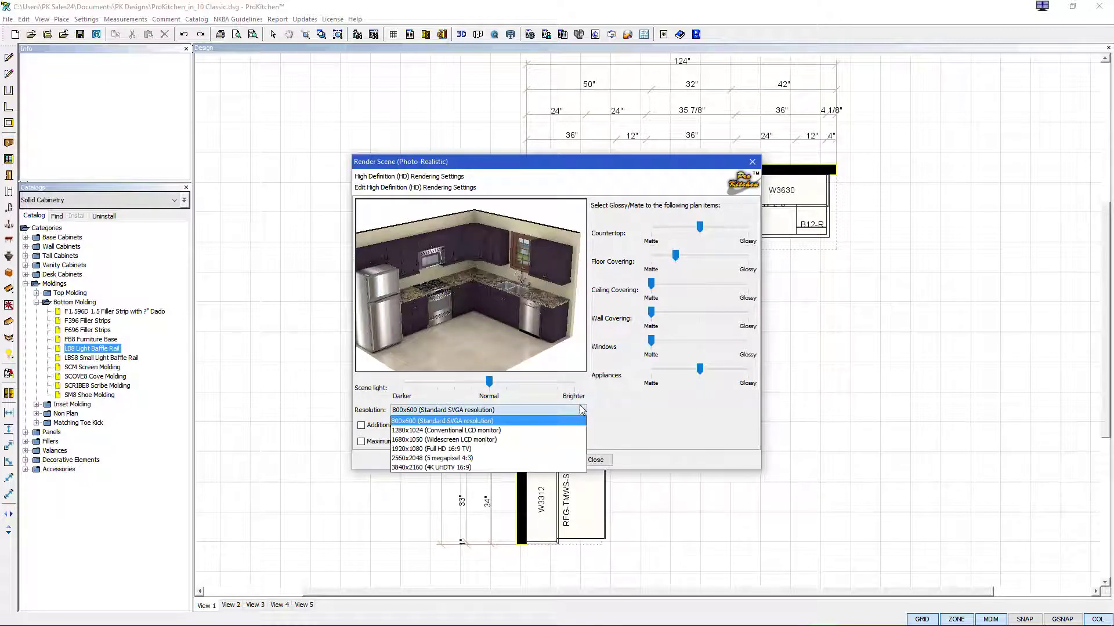
{"action": "left_click", "coordinate": [485, 431]}
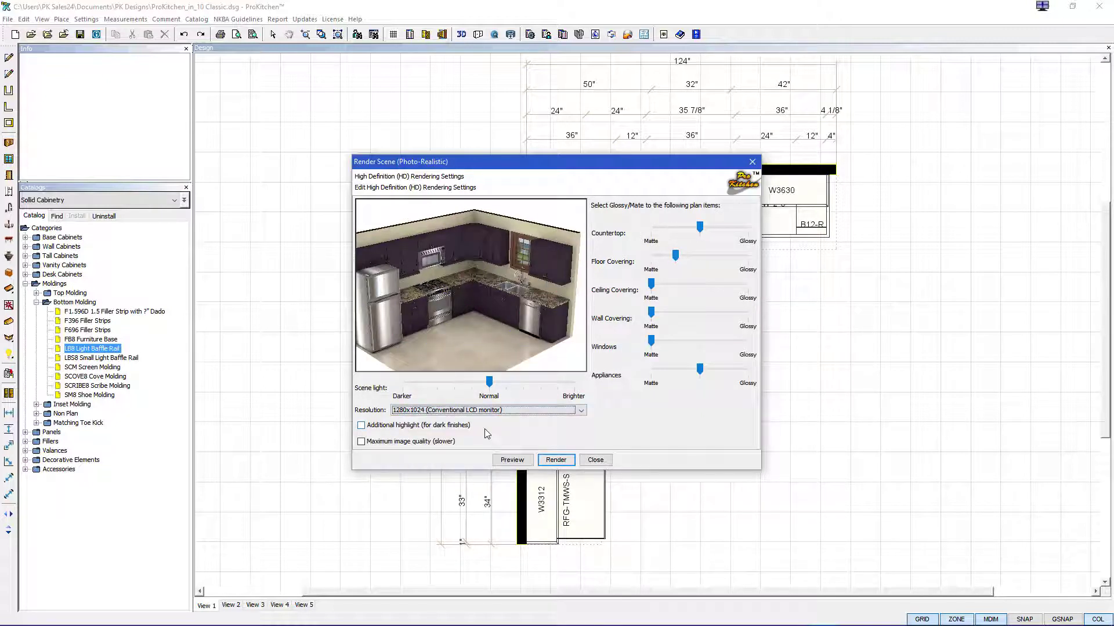
{"action": "left_click", "coordinate": [361, 426]}
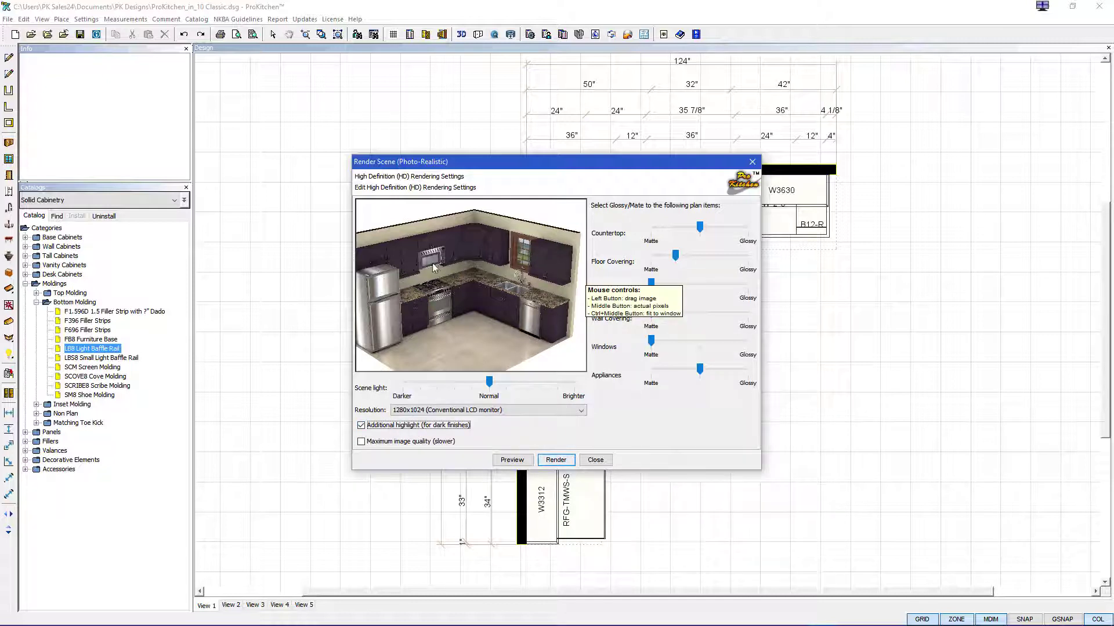
{"action": "left_click", "coordinate": [361, 442]}
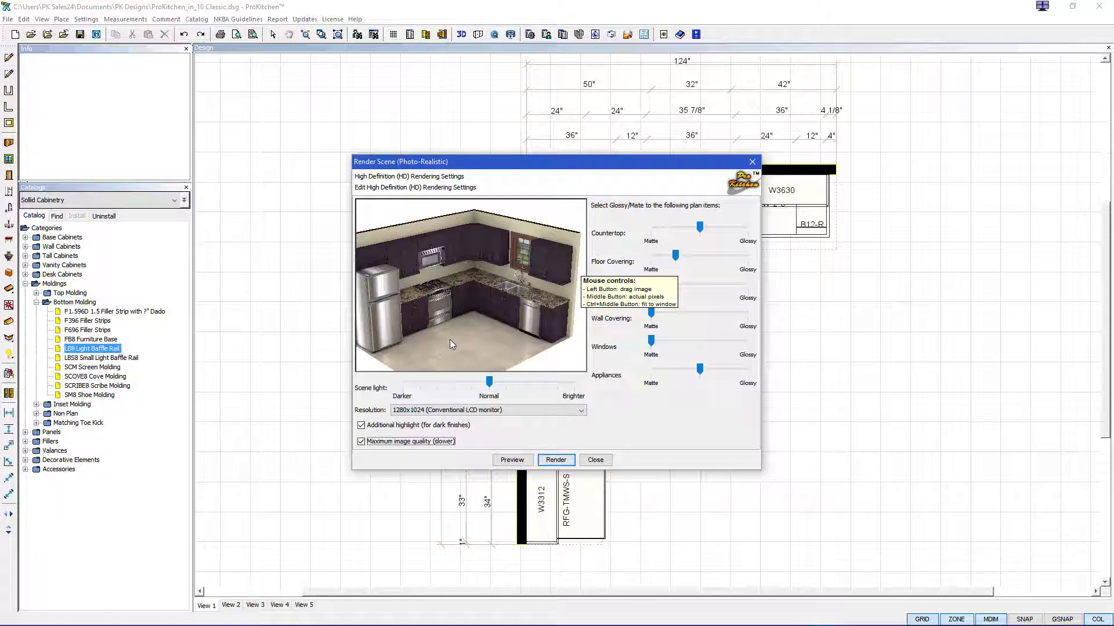
- Make countertops nearly fully glossy and floor covering halfway between matte and glossy
{"action": "left_click", "coordinate": [700, 228]}
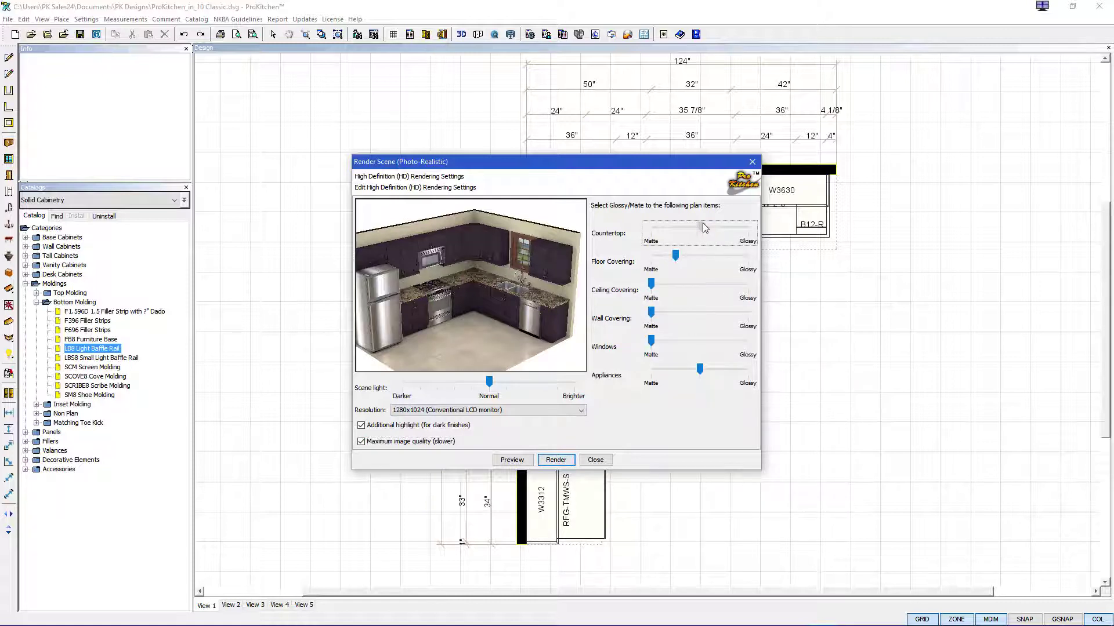
{"action": "left_click_drag", "start_coordinate": [712, 223], "coordinate": [713, 223]}
{"action": "left_click_drag", "start_coordinate": [675, 255], "coordinate": [699, 256]}
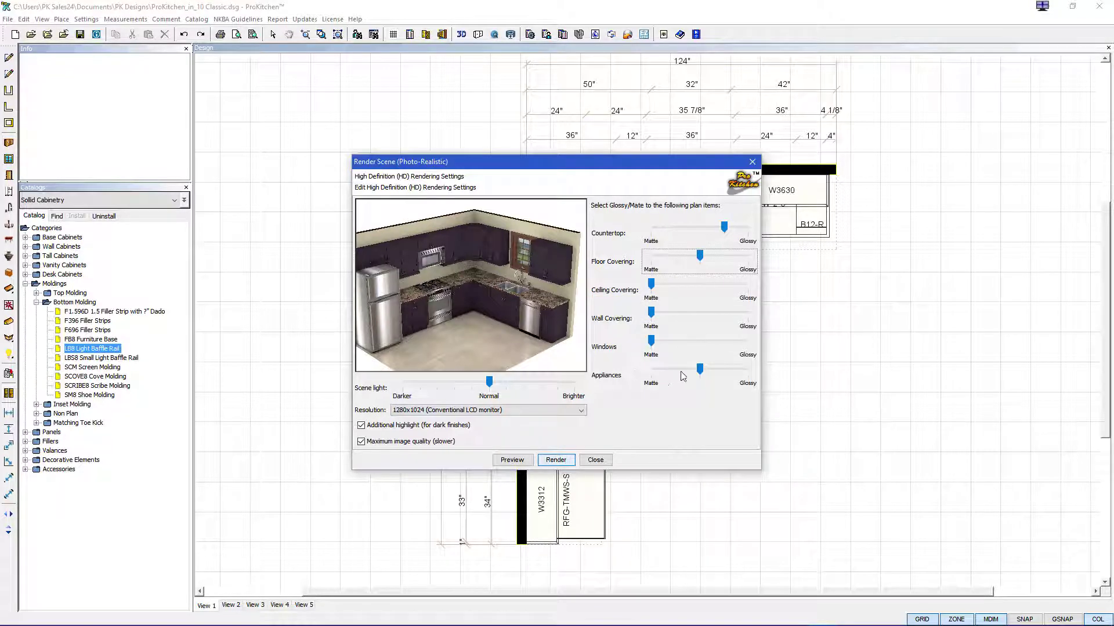
{"action": "left_click", "coordinate": [700, 370]}
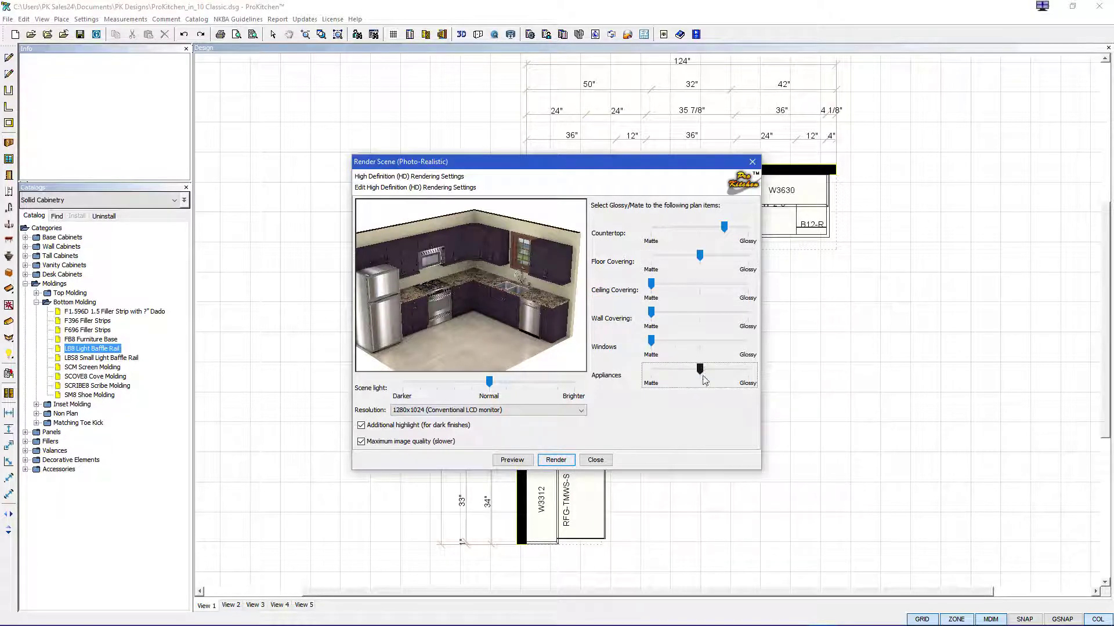
- Render the L-shaped kitchen and view the finished glossy granite and tile-floor image
{"action": "left_click", "coordinate": [557, 461]}
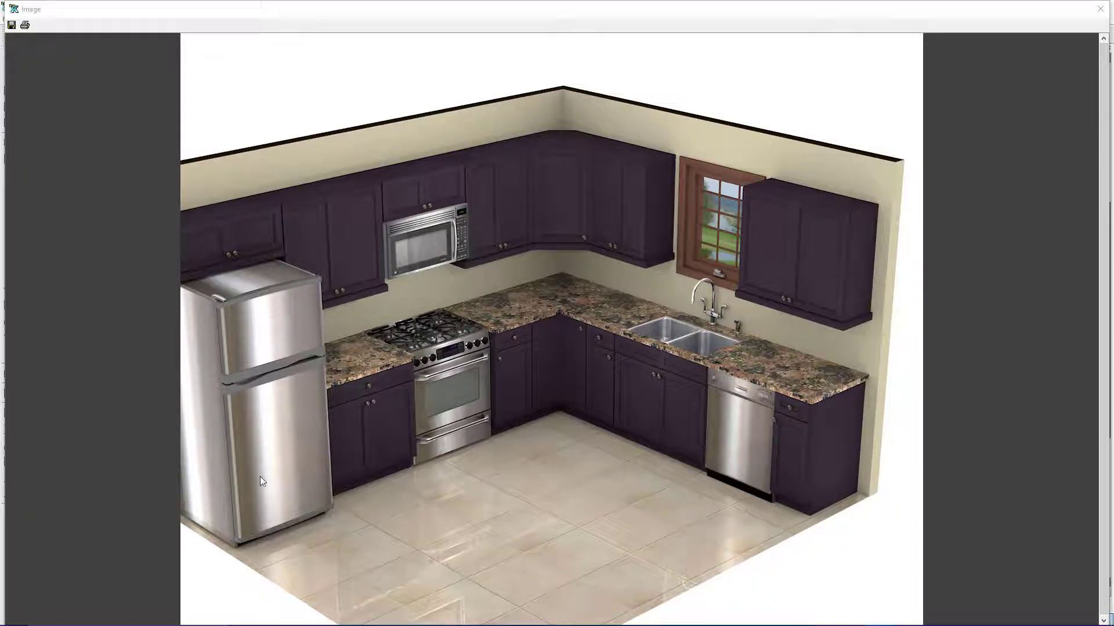
{"action": "left_click", "coordinate": [561, 450]}
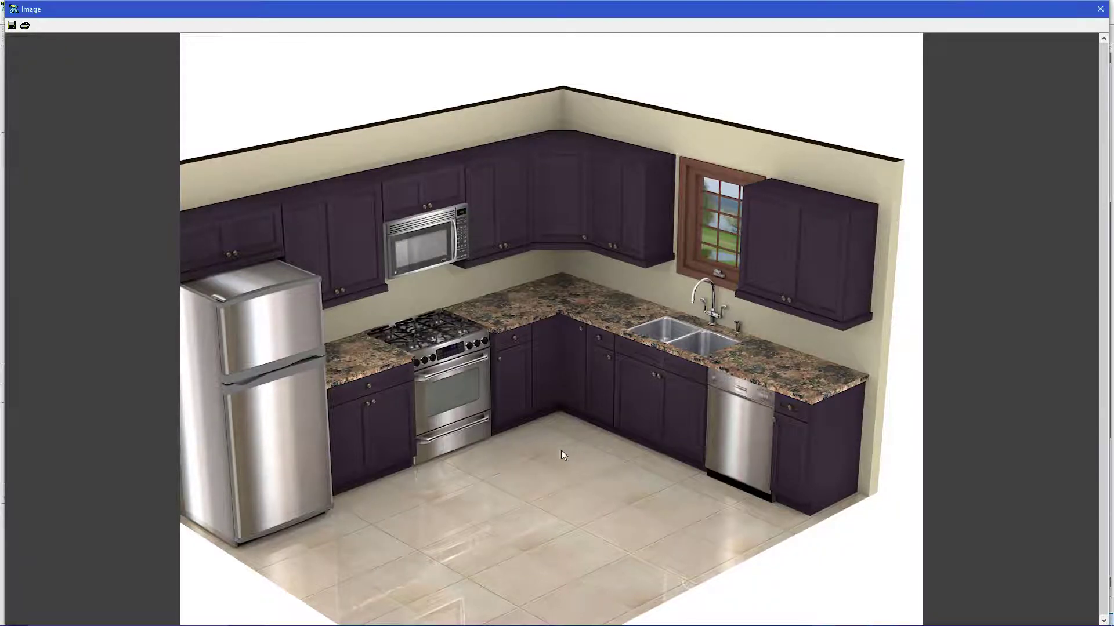